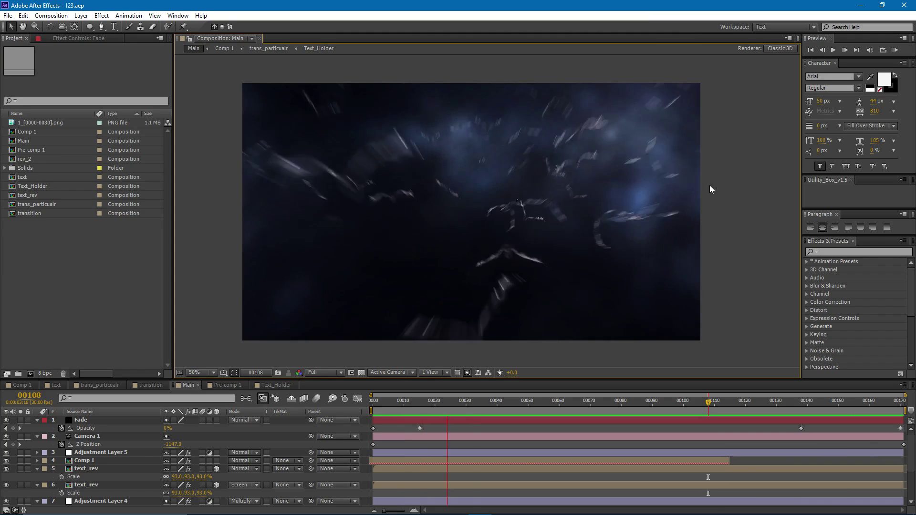
Stop the preview of the finished title animation and start a new empty project
key(space)
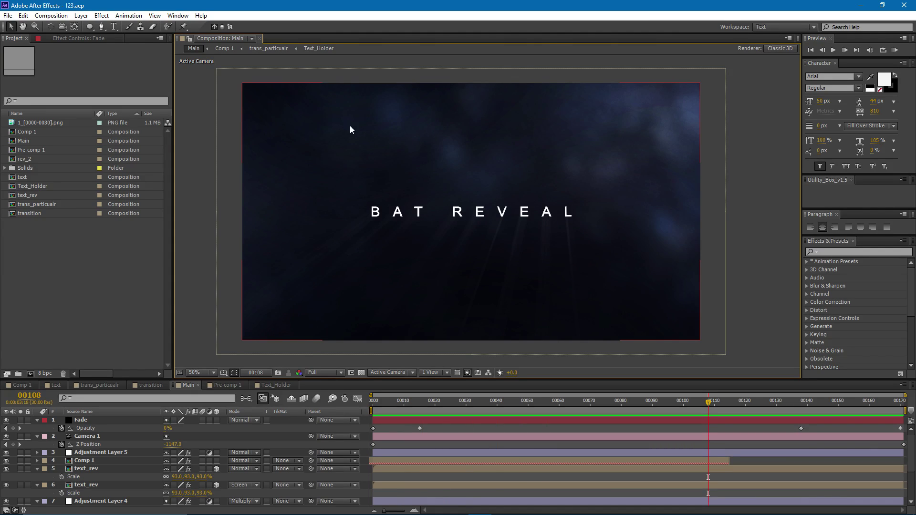
click(7, 15)
mouse_move(17, 30)
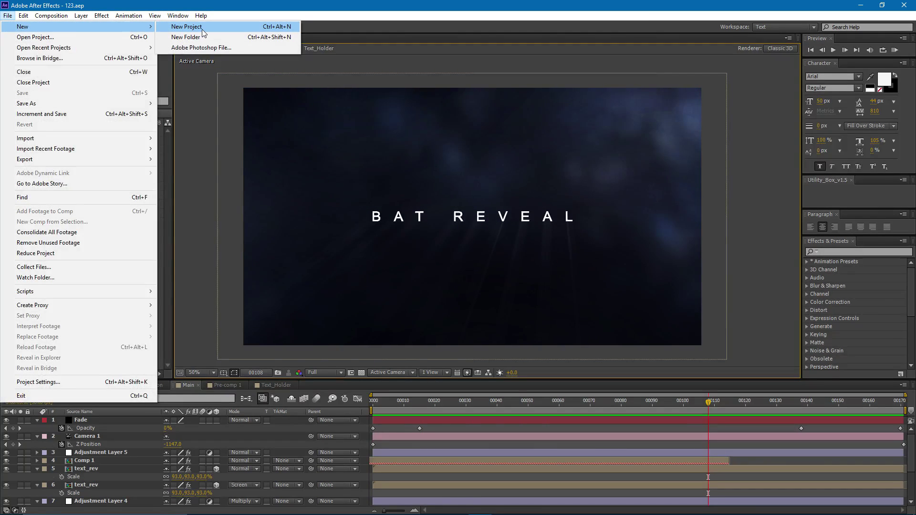
click(202, 28)
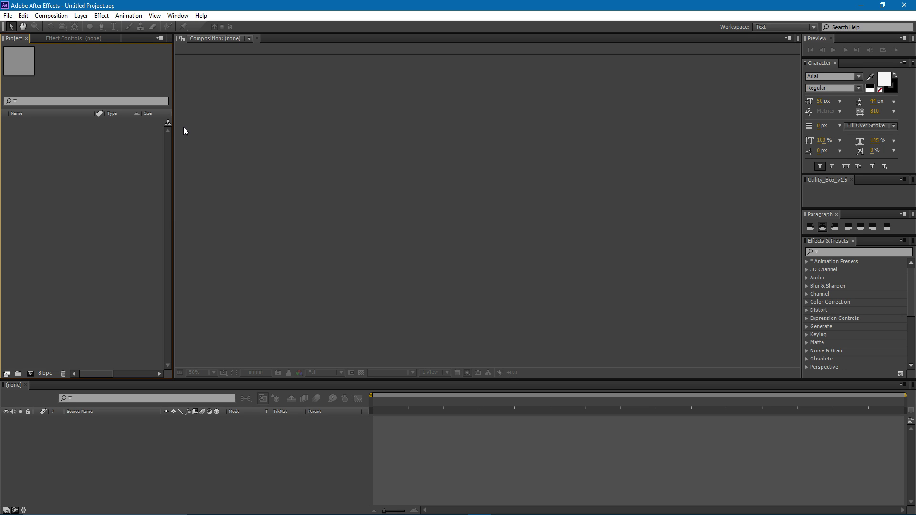
Create a composition named Reveal at 1920 x 1080 px, 30 fps, with a duration of 150 frames
click(51, 15)
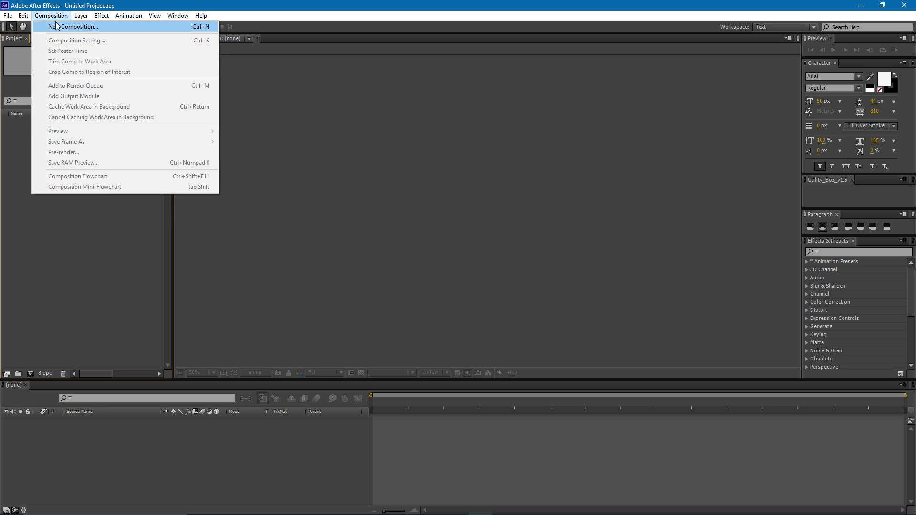
click(72, 26)
drag(739, 114, 426, 116)
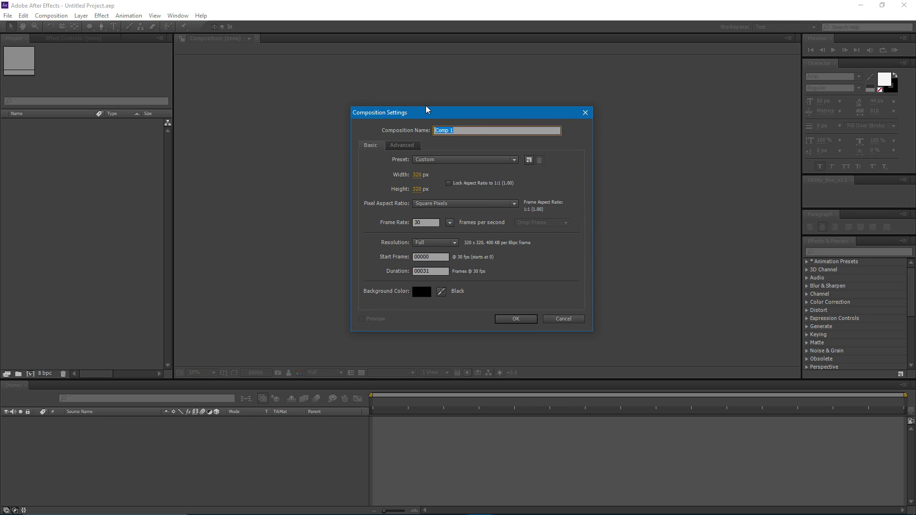
text(Reveal)
click(418, 175)
text(1920)
key(Tab)
text(10)
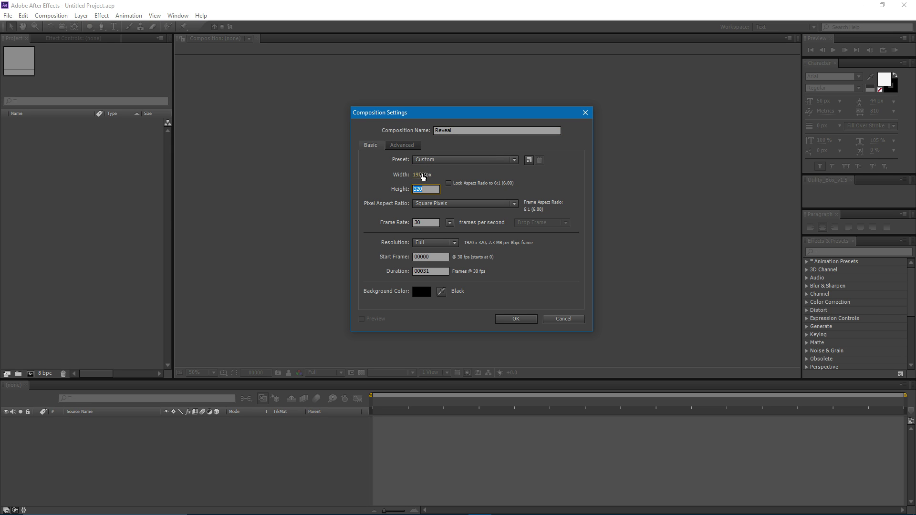
text(80)
drag(429, 271, 422, 270)
text(150)
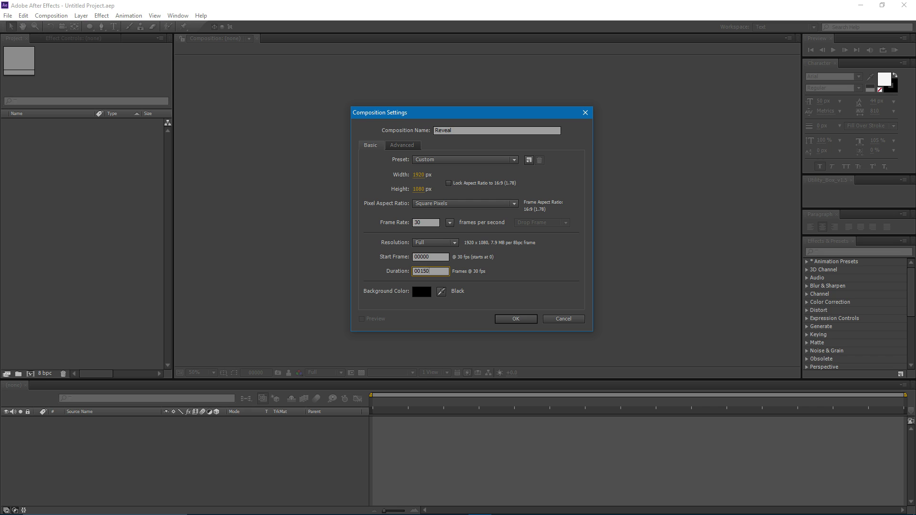
click(519, 319)
Add the text BAT REVEAL to the Reveal composition and center it in the frame
drag(355, 186, 364, 194)
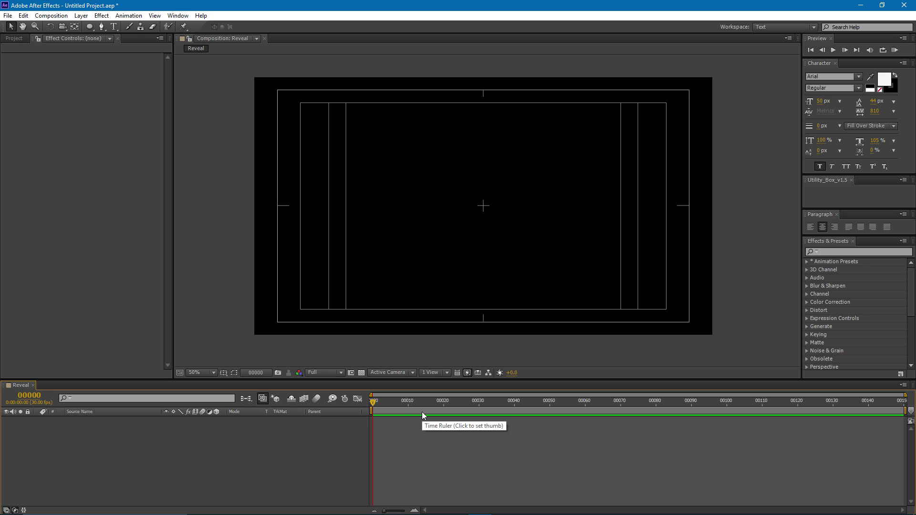
click(111, 26)
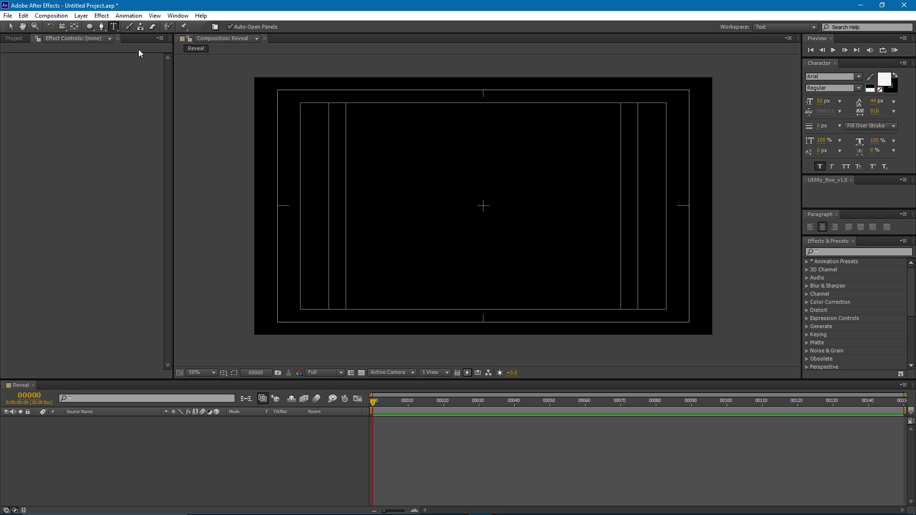
click(473, 214)
text(BAT REVEAL)
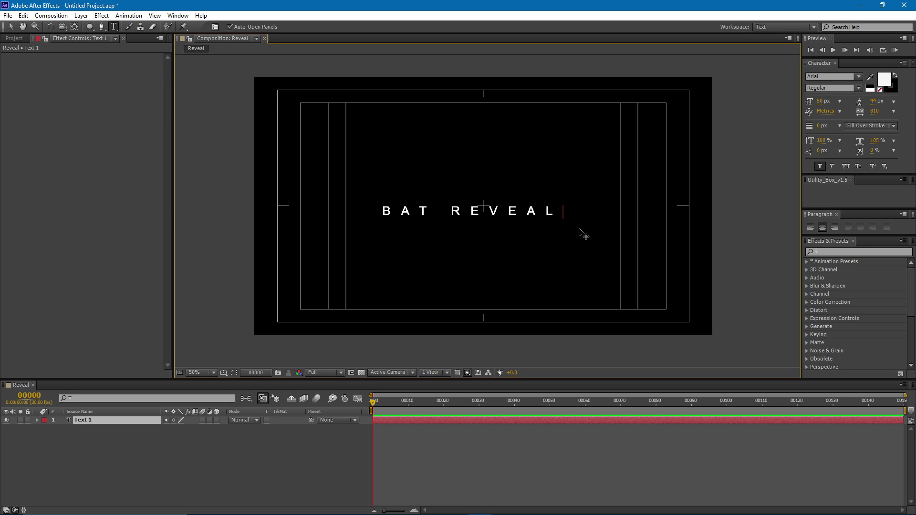
click(382, 426)
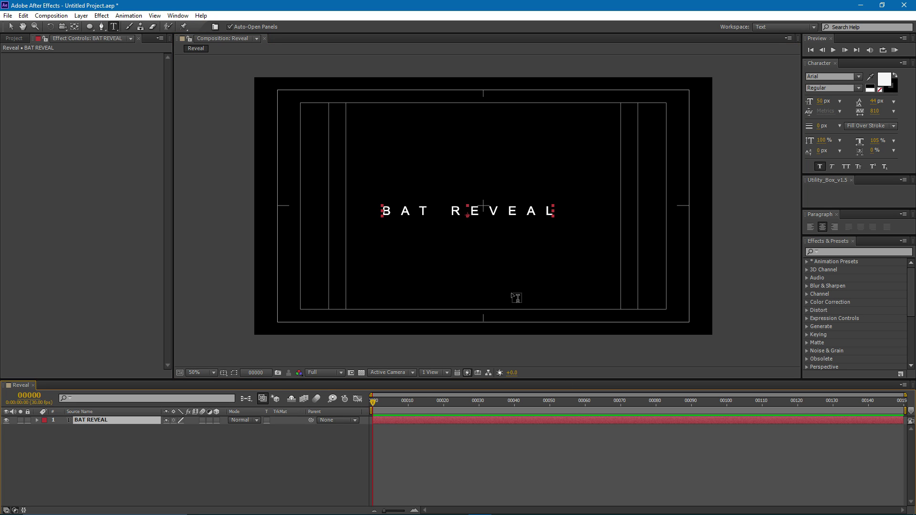
key(v)
drag(490, 214, 505, 210)
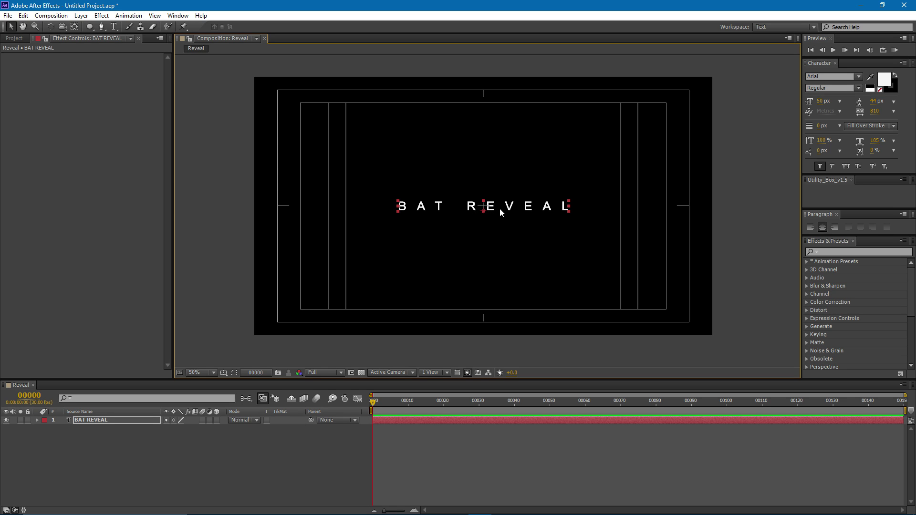
Pre-compose the BAT REVEAL text layer into a new composition named Text_holder
click(117, 424)
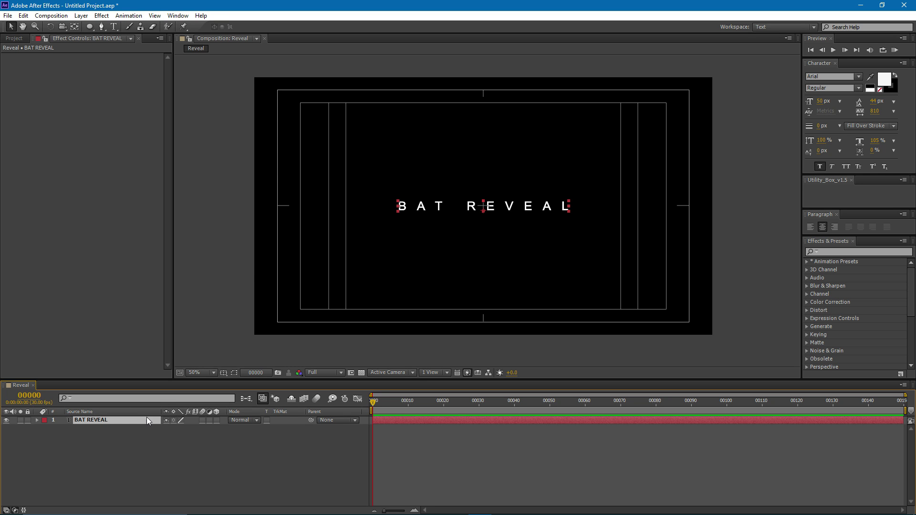
key(ctrl+shift+c)
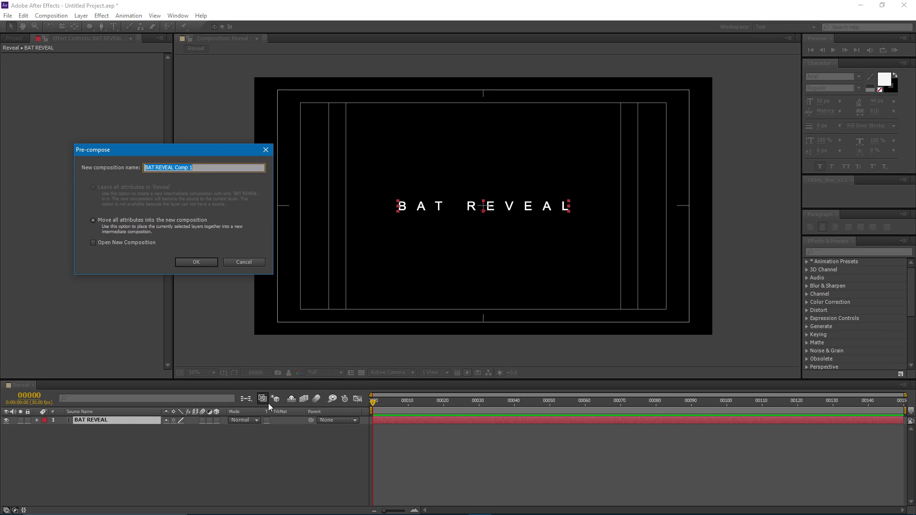
text(Text_holder)
key(Return)
click(413, 444)
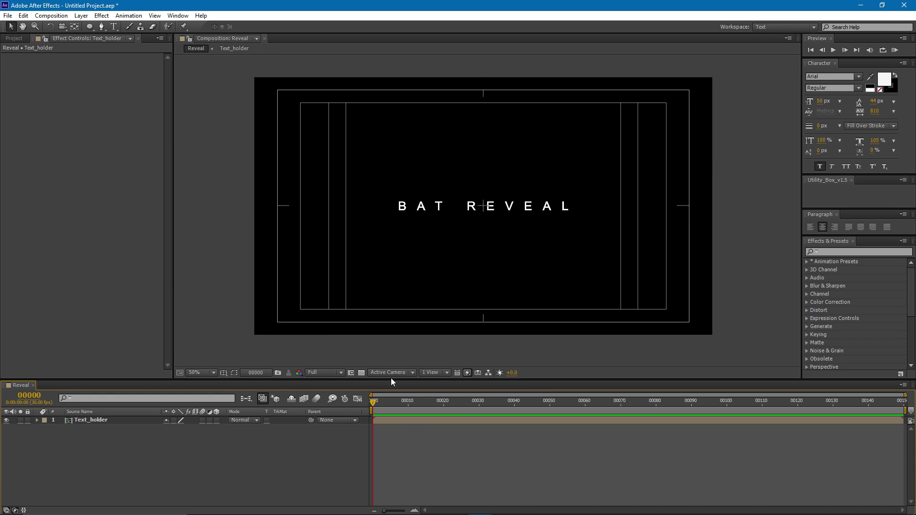
Create a white 1920 x 1080 px solid above Text_holder and apply the Linear Wipe effect to it
click(83, 13)
click(107, 2)
key(ctrl+y)
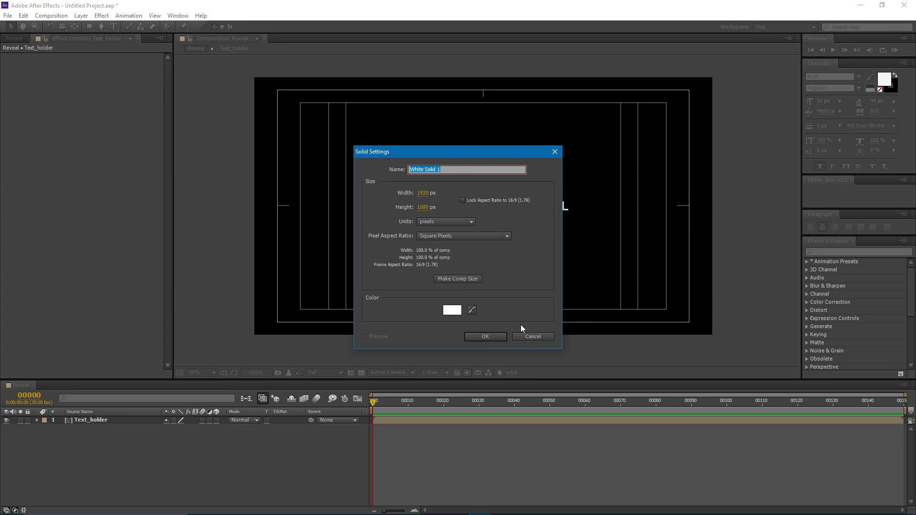
click(485, 336)
click(101, 15)
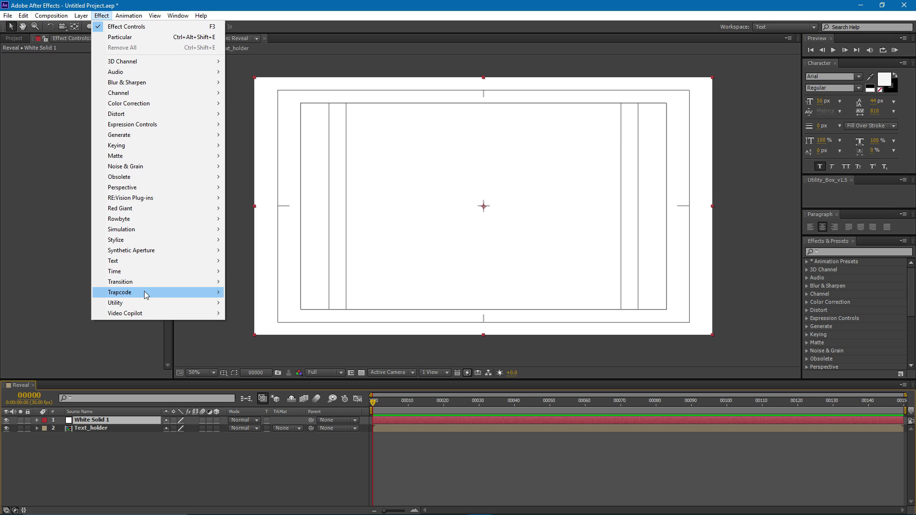
mouse_move(143, 282)
click(253, 429)
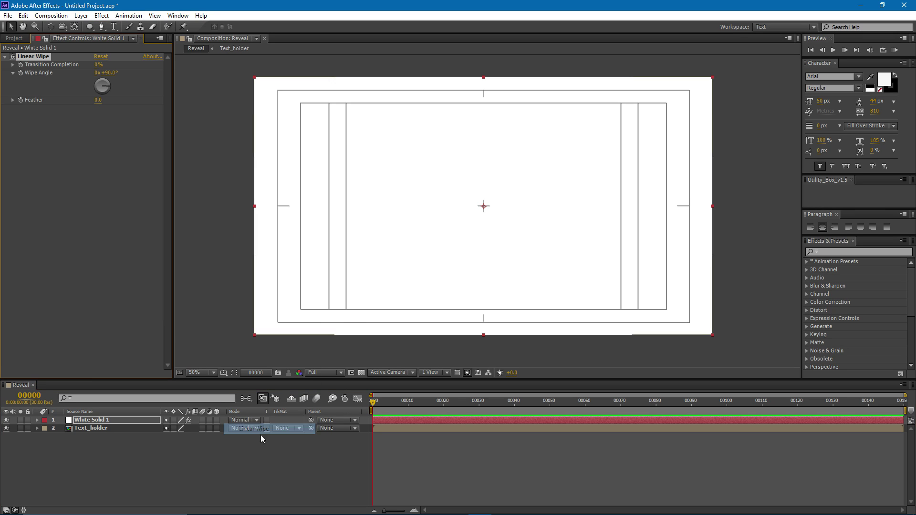
Set the Linear Wipe's wipe angle to 270° on the white solid
mouse_move(97, 70)
mouse_down()
mouse_move(143, 70)
mouse_move(103, 72)
mouse_up()
click(117, 72)
text(270)
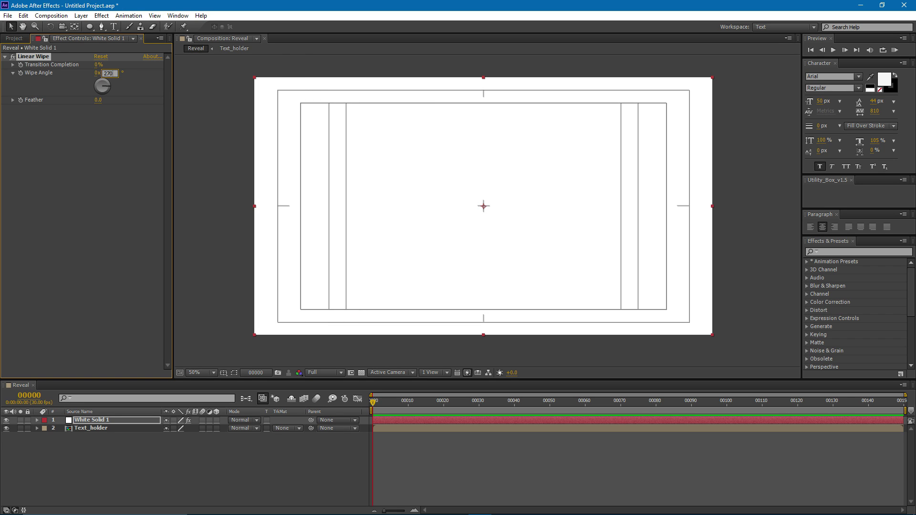
key(Return)
Set the wipe's Transition Completion to 100%, keyframe it at frame 0, and reveal the layer's keyframed properties
drag(96, 64, 154, 66)
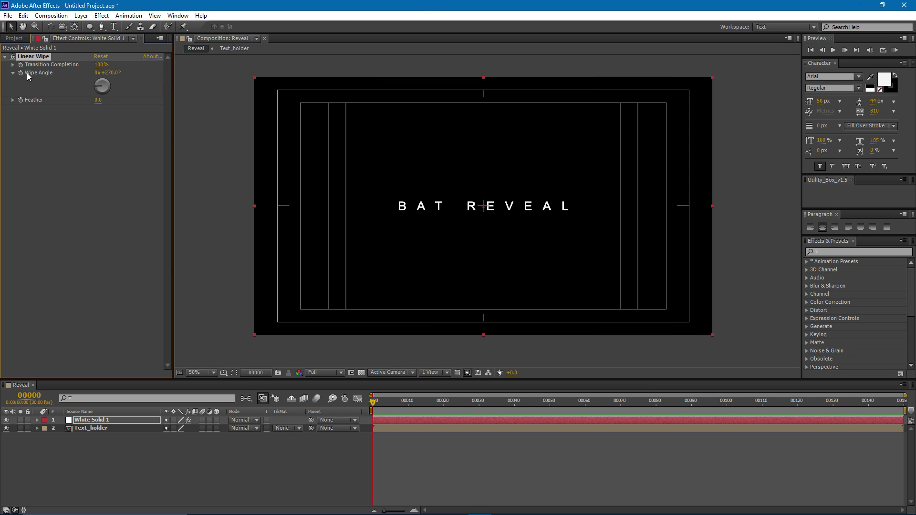
click(20, 64)
click(121, 415)
click(126, 420)
key(u)
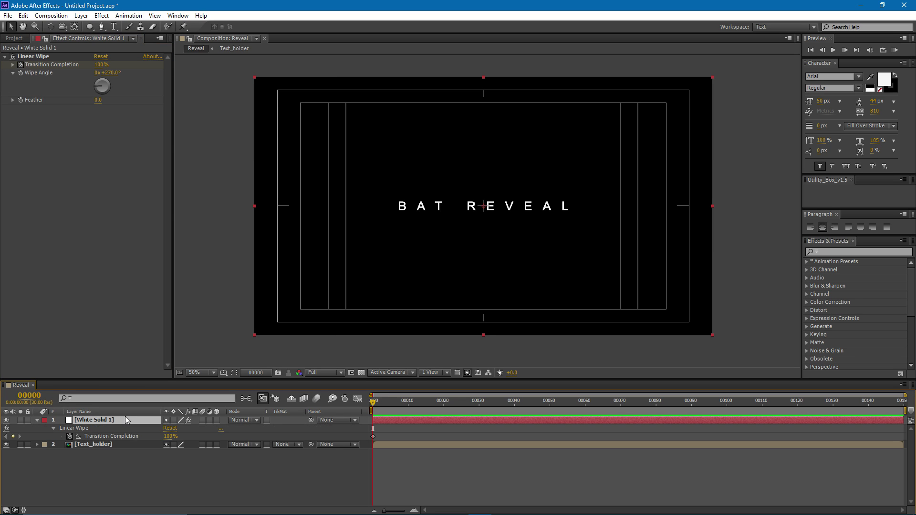
Keyframe the wipe's Transition Completion to 0% at frame 50
drag(385, 400, 550, 408)
click(101, 65)
text(0)
key(Return)
Go to frame 15 and set the Linear Wipe's feather to 75
drag(549, 402, 427, 405)
click(98, 100)
text(75)
key(Return)
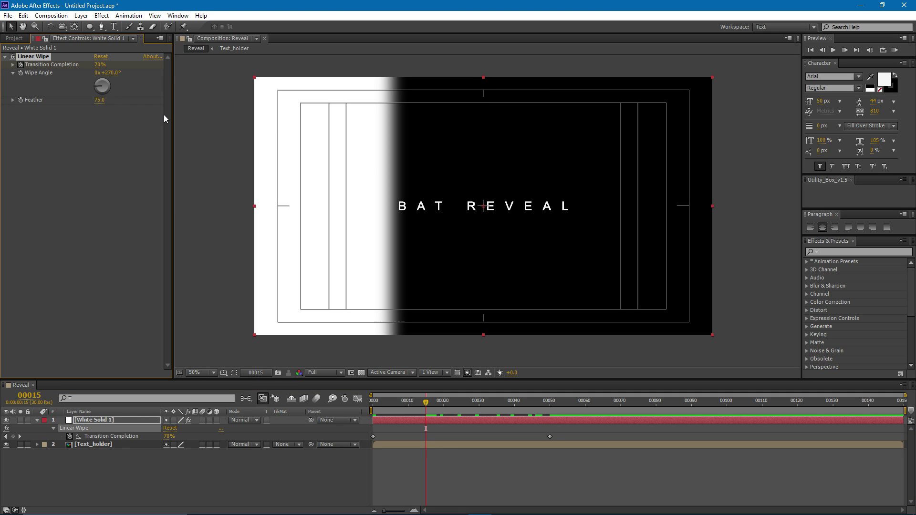
Pre-compose the wiped white solid as Transition, moving all attributes into the new composition
click(133, 420)
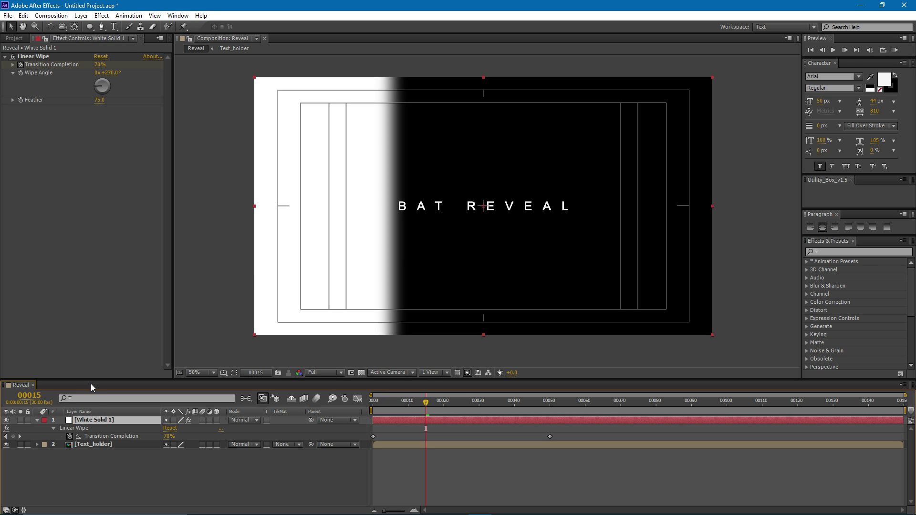
key(ctrl+shift+c)
text(Transition)
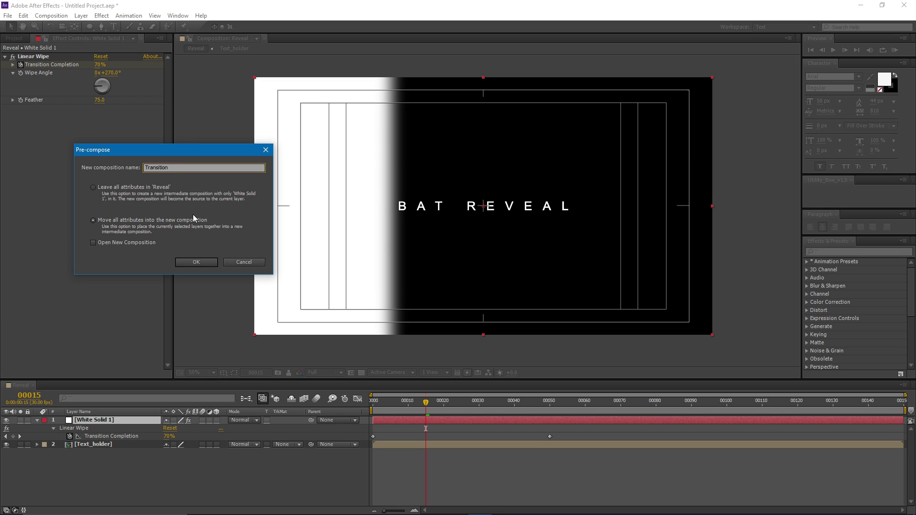
click(194, 261)
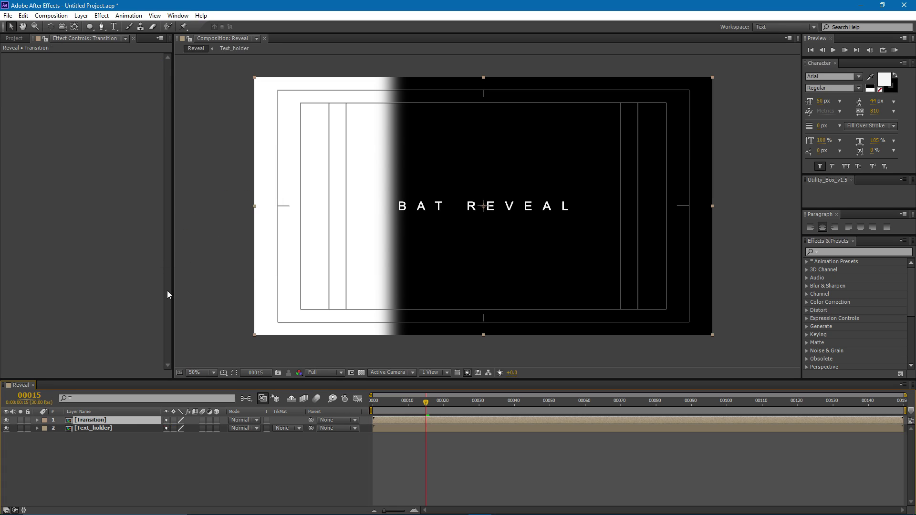
Set the Text_holder layer's track matte to Luma Matte using Transition, and scrub through the reveal to check it
click(96, 430)
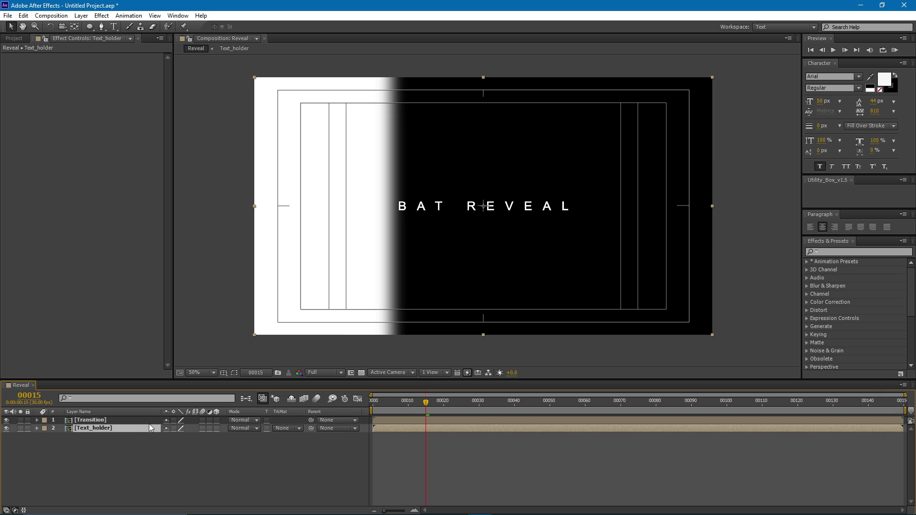
click(291, 429)
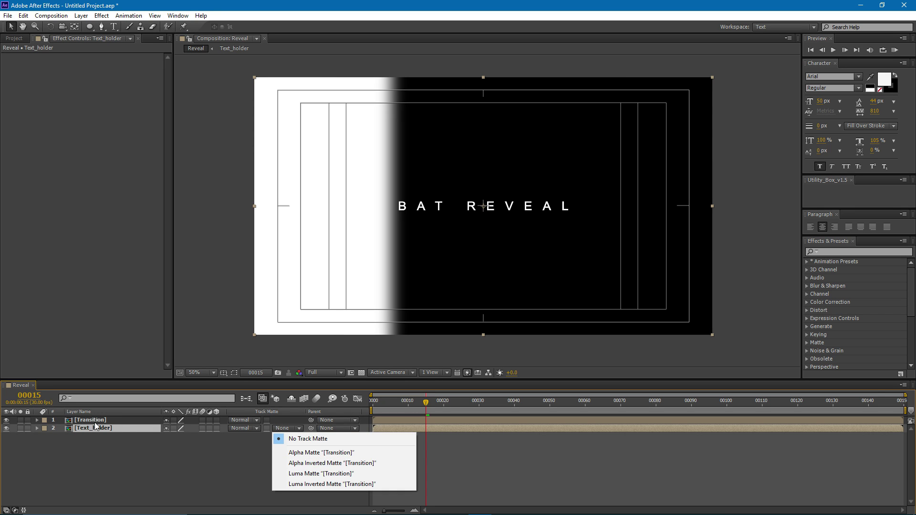
click(325, 474)
drag(426, 404, 486, 409)
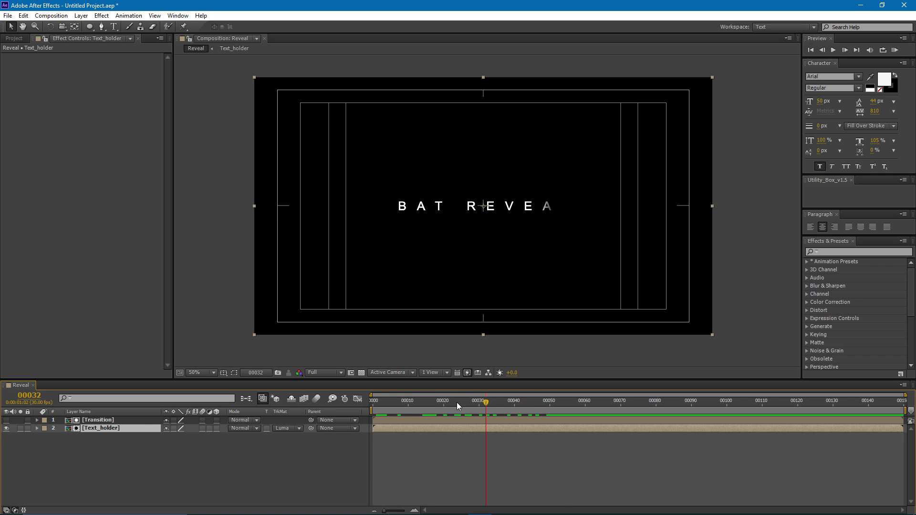
click(113, 422)
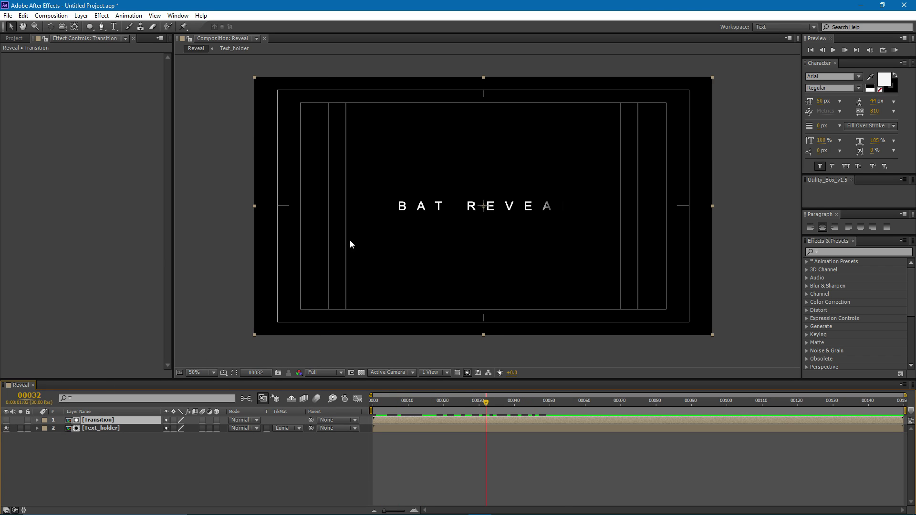
drag(484, 405, 524, 406)
Pre-compose the Transition and Text_holder layers together as Particular_Reveal
drag(84, 469, 132, 418)
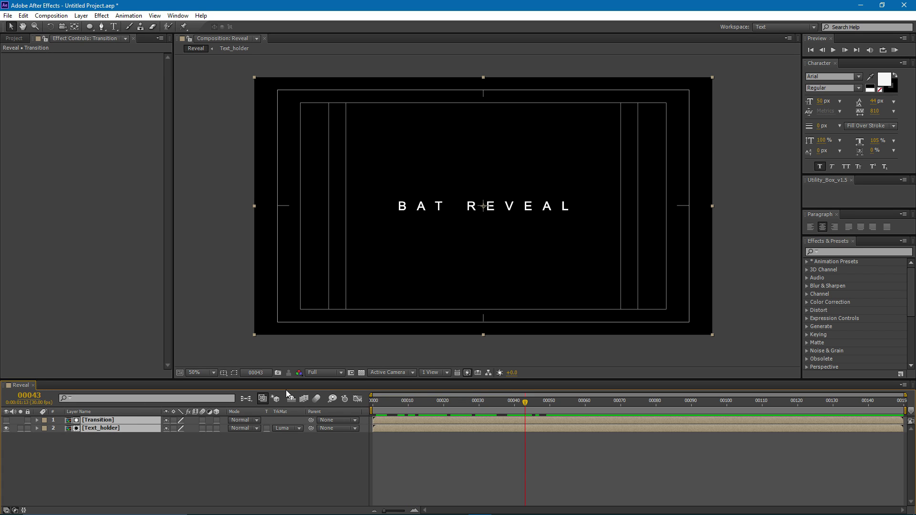
key(ctrl+shift+c)
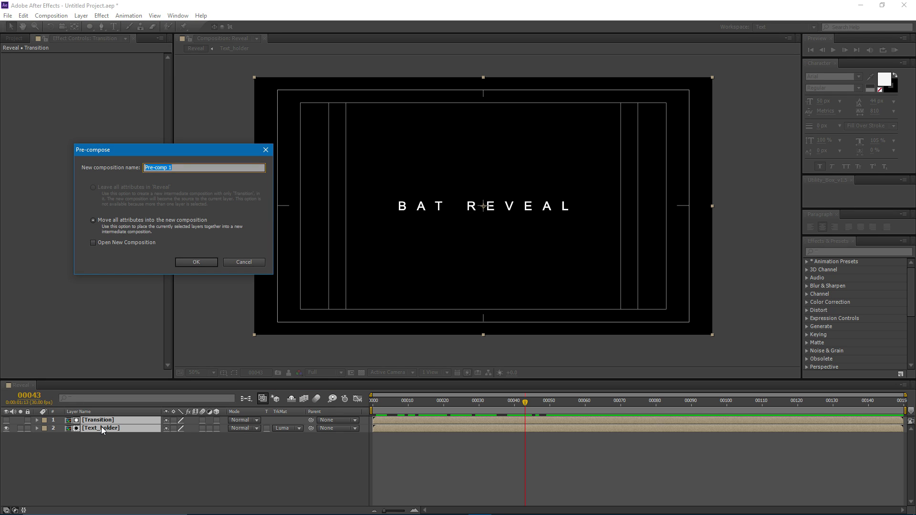
text(Particular_Reveal)
click(196, 262)
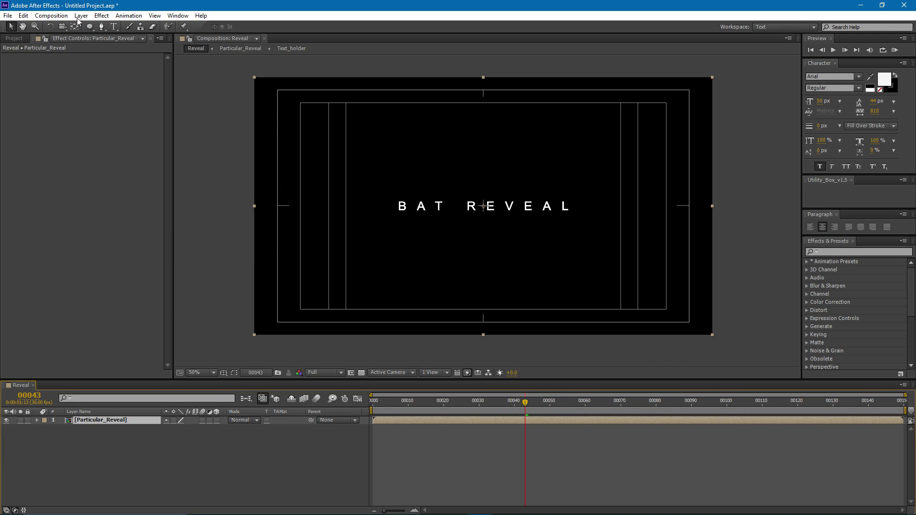
Create a white 1920 x 1080 px solid named Particular above the Particular_Reveal layer
click(312, 431)
key(ctrl+y)
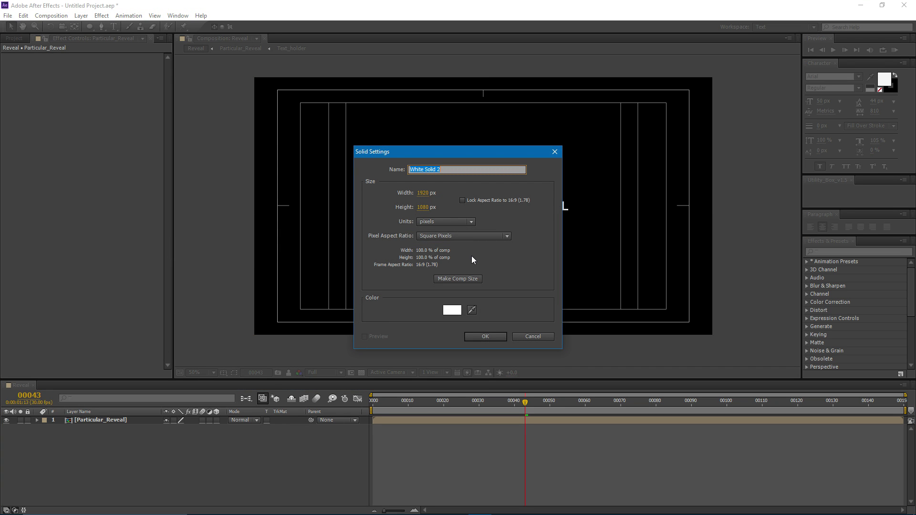
text(Partic)
key(Return)
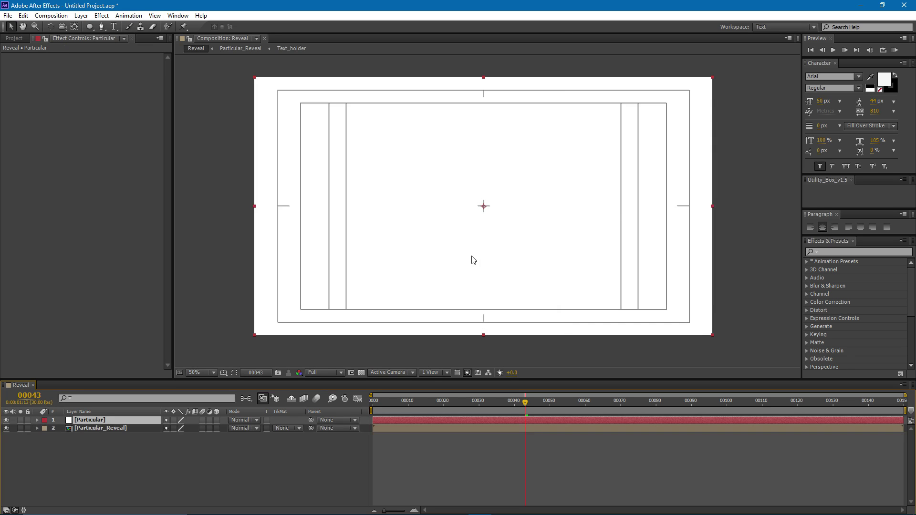
Apply the Trapcode Particular effect to the Particular solid and place that layer beneath Particular_Reveal
click(102, 15)
mouse_move(217, 291)
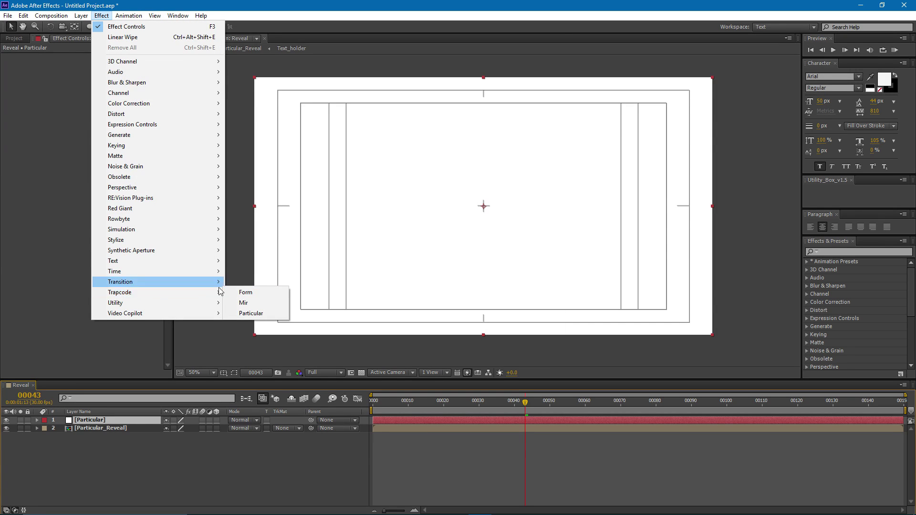
click(258, 313)
drag(471, 405, 443, 412)
drag(97, 428, 105, 420)
click(103, 427)
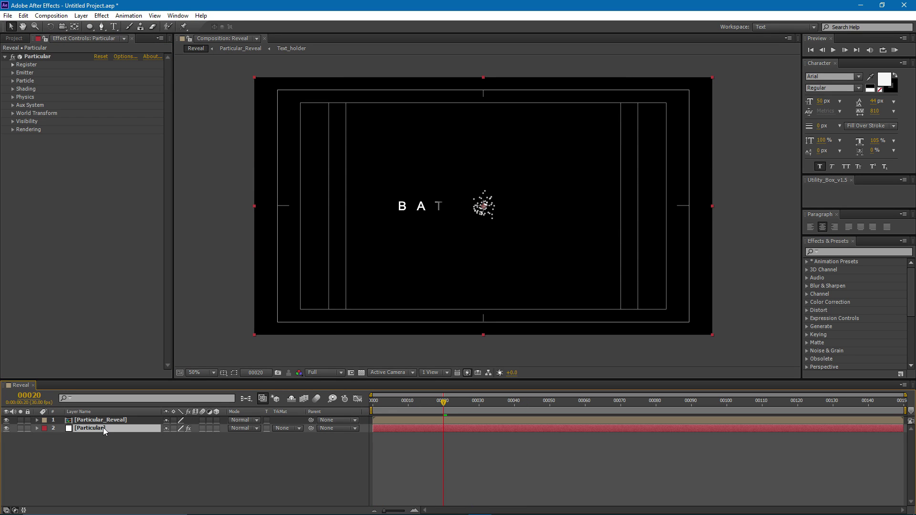
Make the Particular_Reveal layer 3D and hide it from view
click(102, 420)
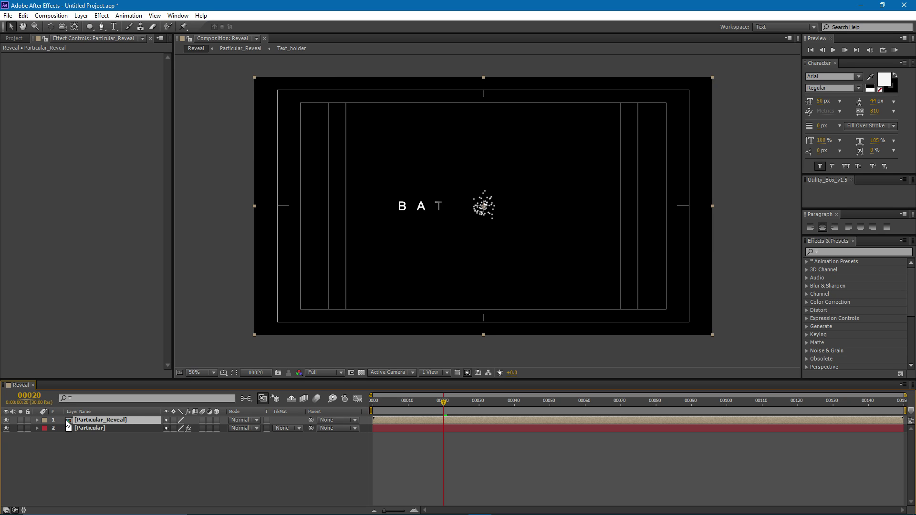
click(216, 420)
click(7, 419)
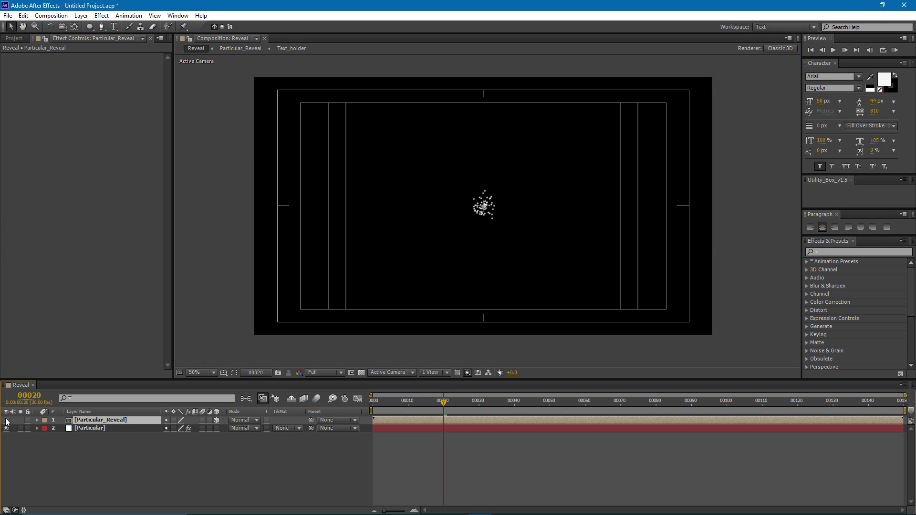
Set the Particular effect's Emitter Type to Layer and its Emitter Size Z to 0
click(102, 428)
click(13, 73)
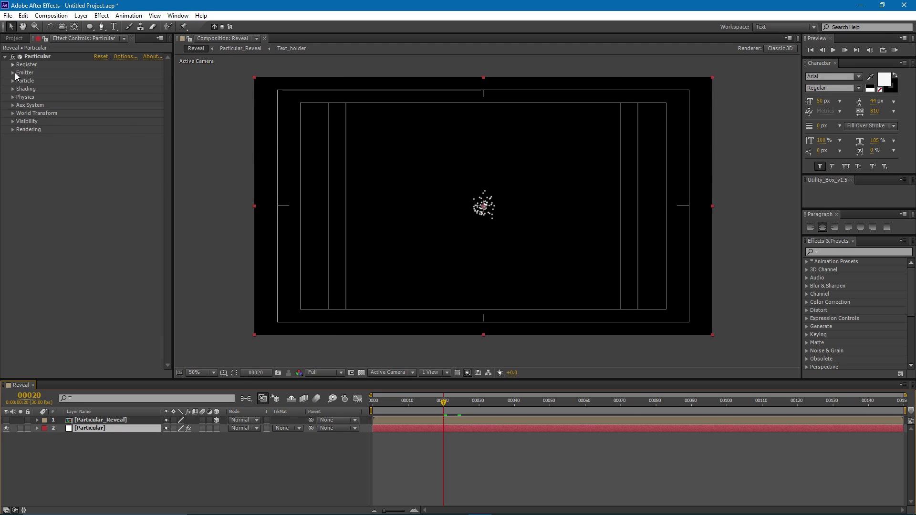
click(117, 89)
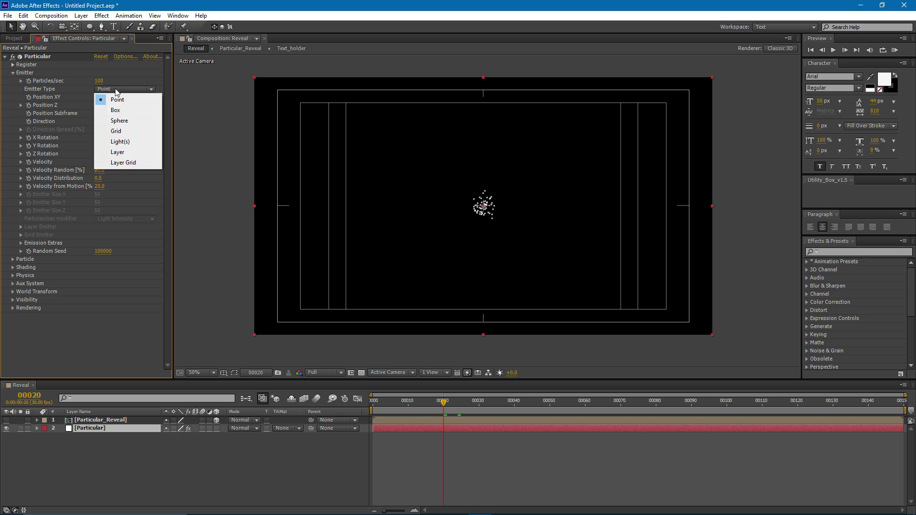
click(127, 152)
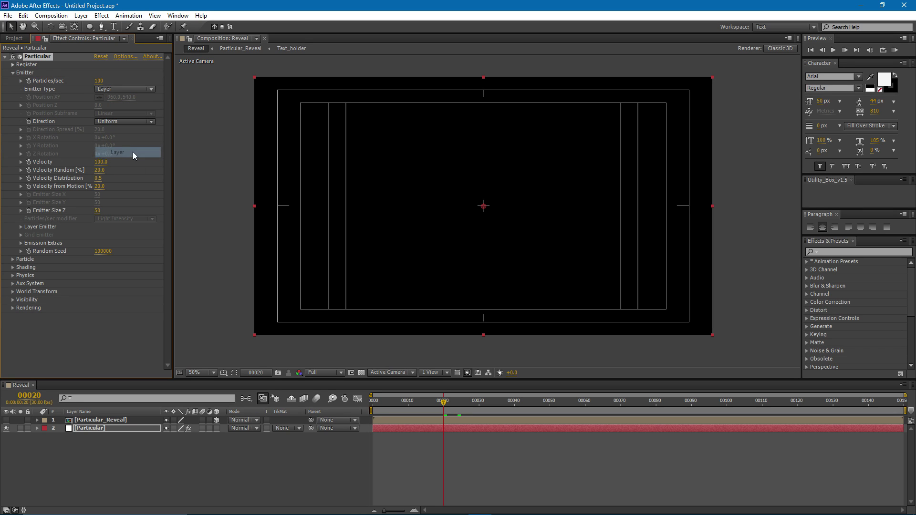
click(97, 210)
text(0)
key(Return)
Assign Particular_Reveal as the source layer of the Layer Emitter
click(28, 227)
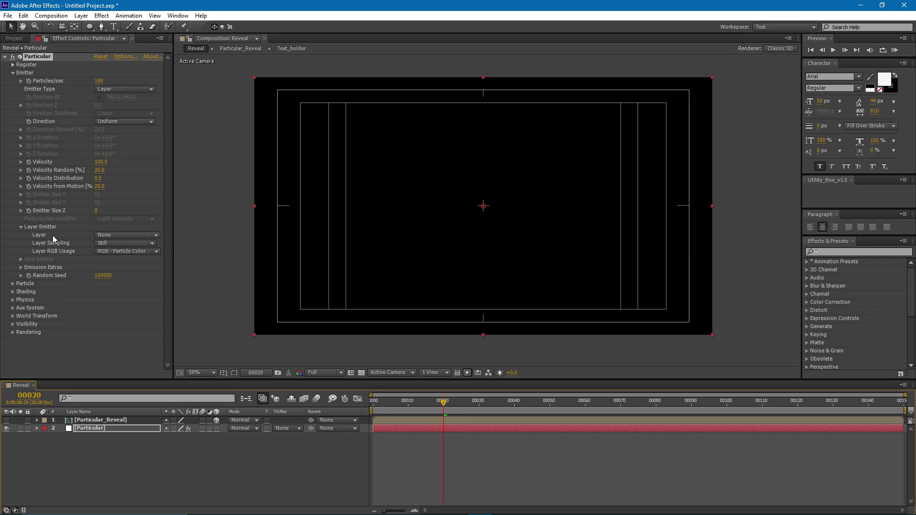
click(97, 236)
click(150, 258)
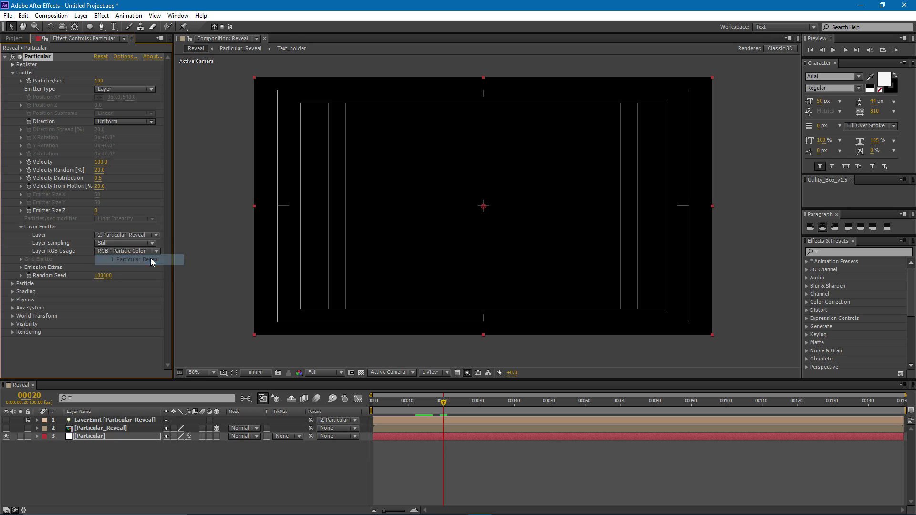
mouse_move(453, 410)
mouse_down()
mouse_move(539, 409)
mouse_move(446, 409)
mouse_up()
Set the emitter's Particles/sec to 70000 and scrub through the reveal to check the emission
click(100, 81)
text(70000)
key(Return)
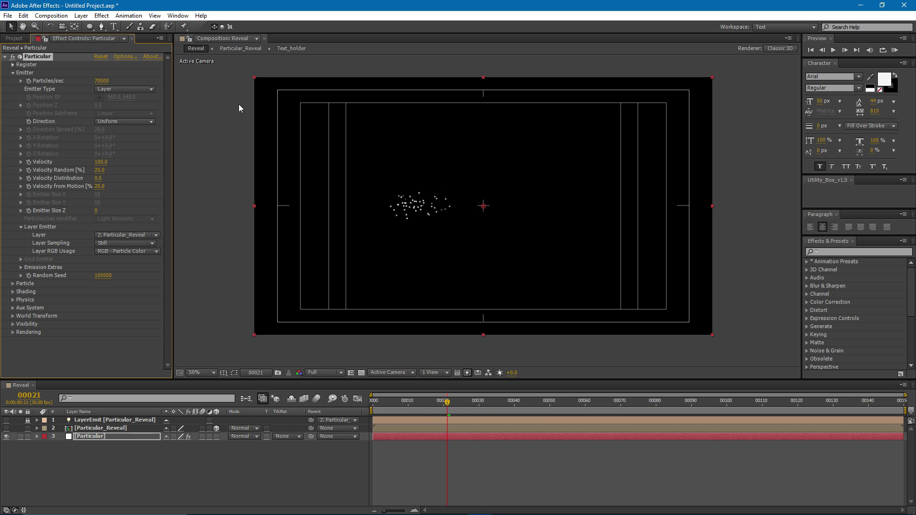
click(105, 81)
click(123, 307)
drag(453, 403, 548, 411)
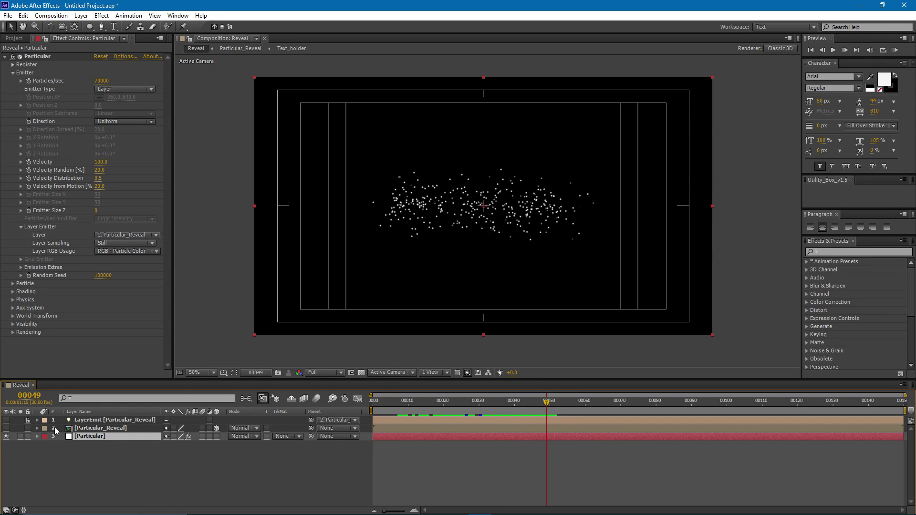
Keyframe Particles/sec at 70000 on frame 49 and at 0 on frame 50 of the Particular layer
click(29, 81)
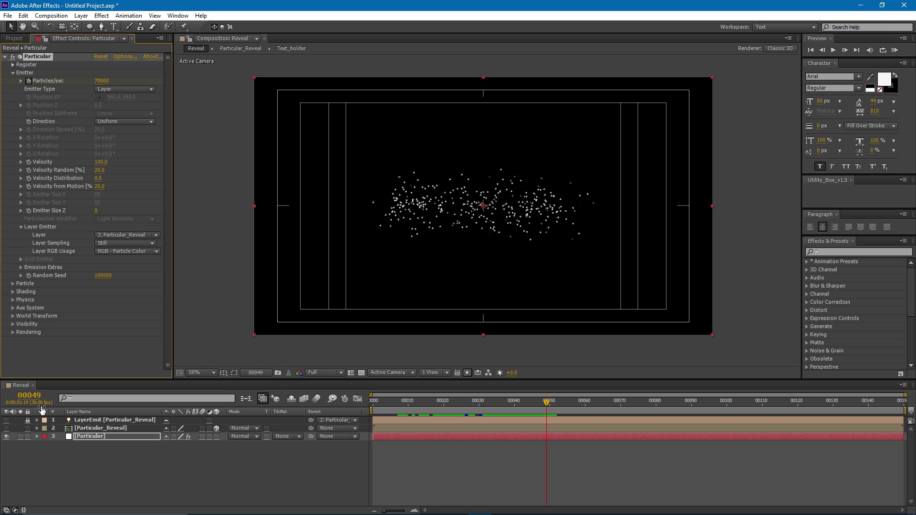
click(95, 438)
key(u)
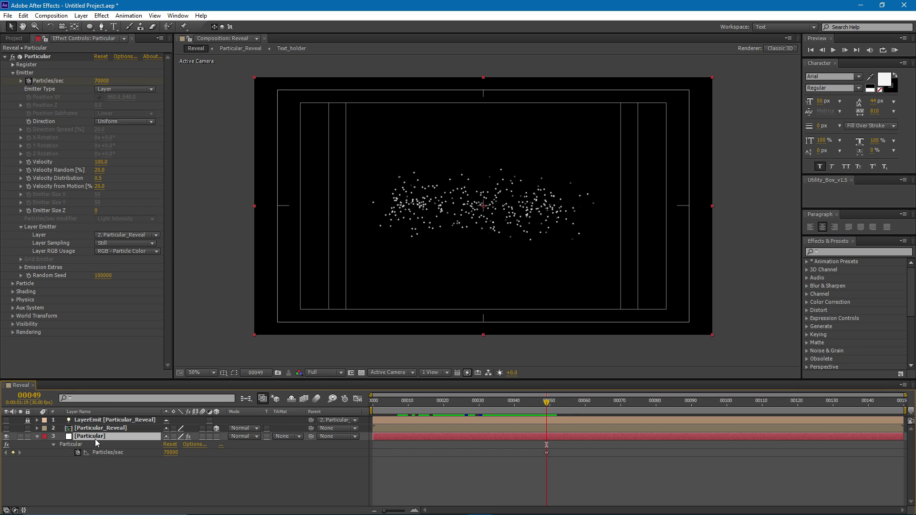
drag(547, 397, 549, 401)
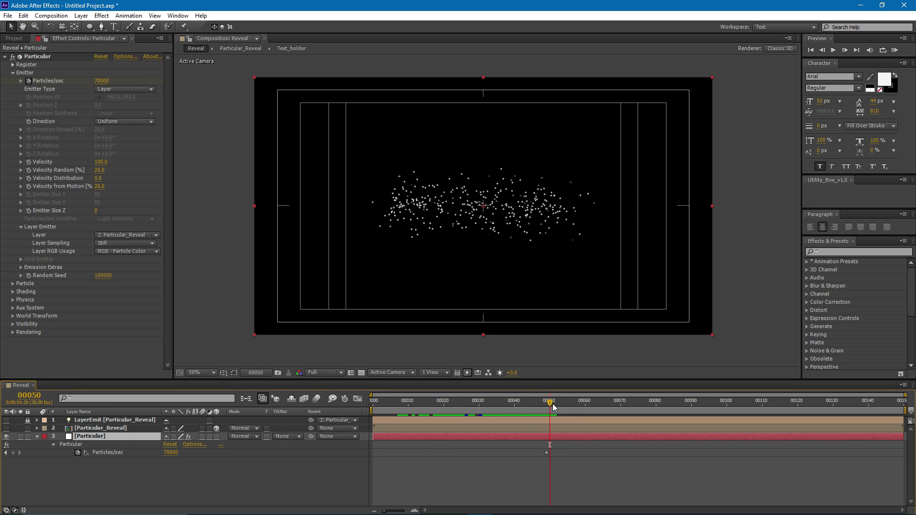
click(171, 452)
text(0)
key(Return)
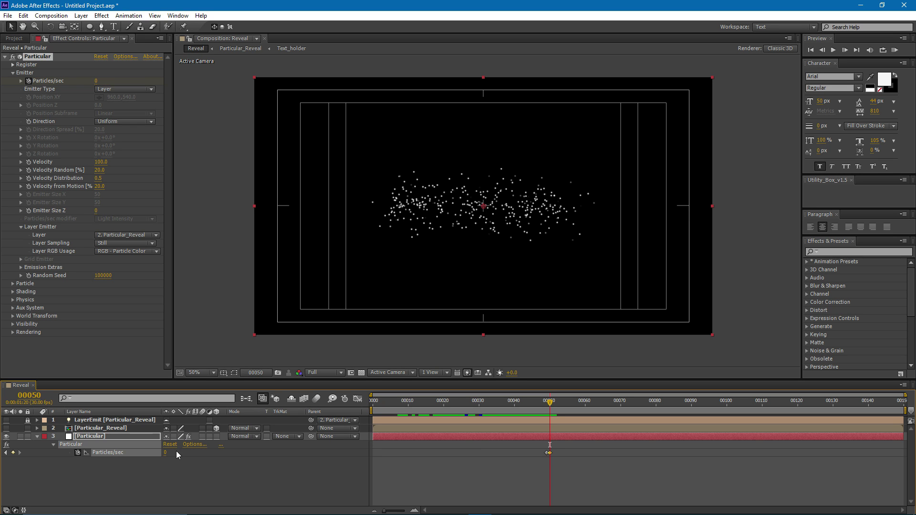
click(526, 458)
mouse_move(557, 402)
mouse_down()
mouse_move(838, 413)
mouse_move(548, 422)
mouse_move(431, 402)
mouse_move(854, 412)
mouse_move(407, 413)
mouse_move(782, 413)
mouse_move(399, 400)
mouse_move(725, 405)
mouse_move(446, 404)
mouse_move(546, 408)
mouse_up()
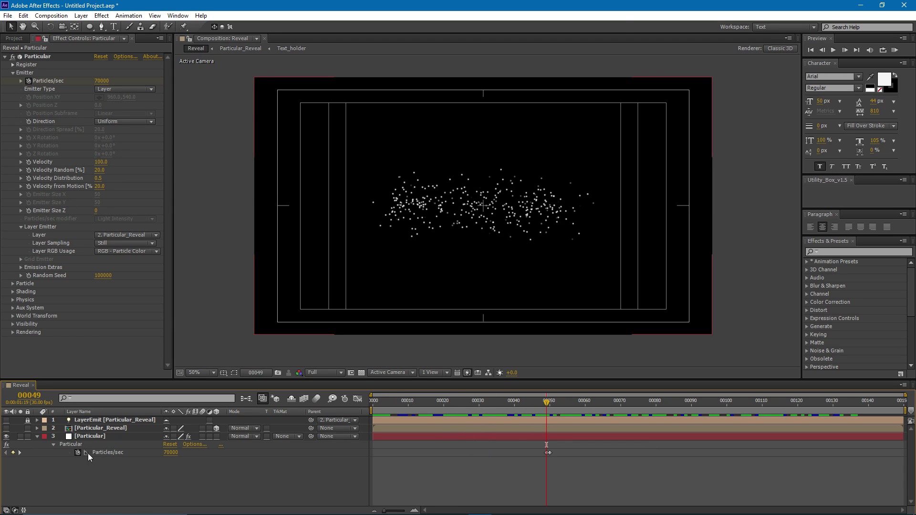
Try an emitter Velocity of 7000 on the Particular layer and scrub the timeline to check it
click(87, 436)
click(100, 162)
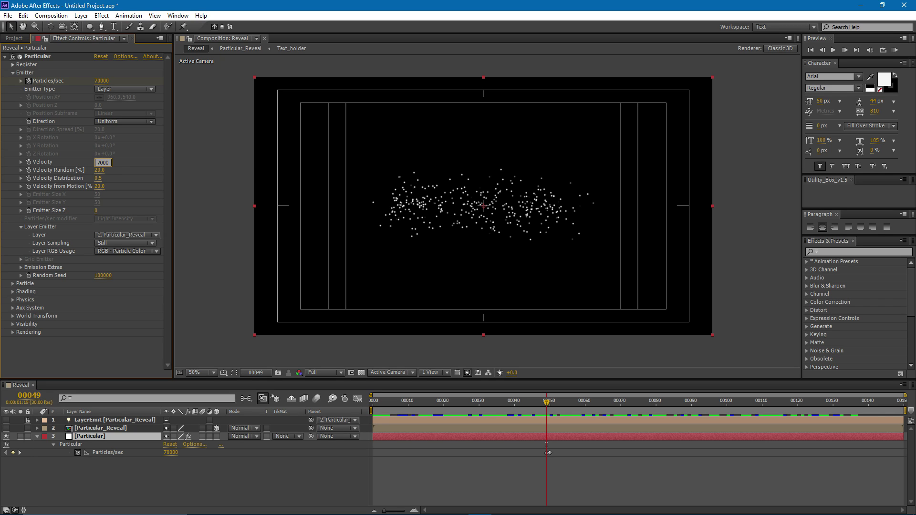
key(Return)
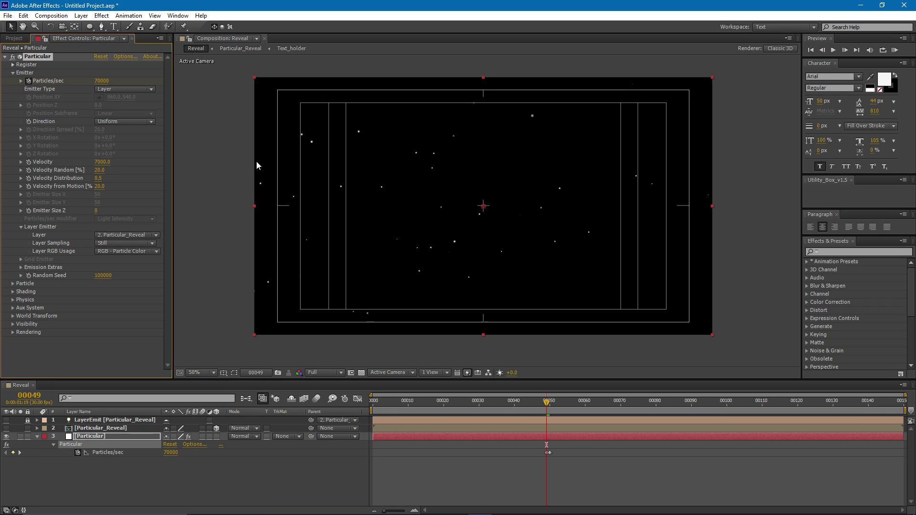
drag(546, 403, 411, 399)
Set the emitter's Velocity to 700 and Velocity Random to 35%, scrubbing the timeline to check the spread
click(95, 162)
text(7)
key(Return)
drag(401, 392, 461, 404)
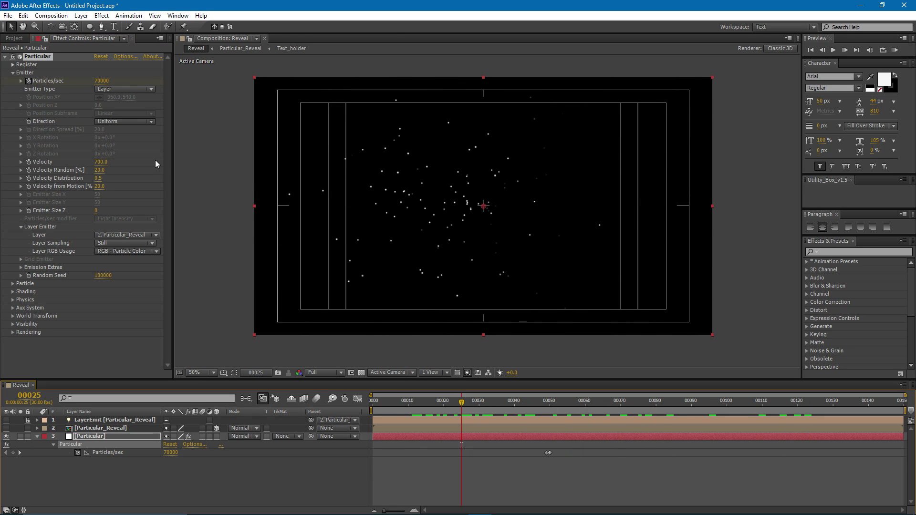
mouse_move(101, 175)
mouse_down()
mouse_move(113, 171)
mouse_move(101, 175)
mouse_up()
click(101, 172)
text(35)
key(Return)
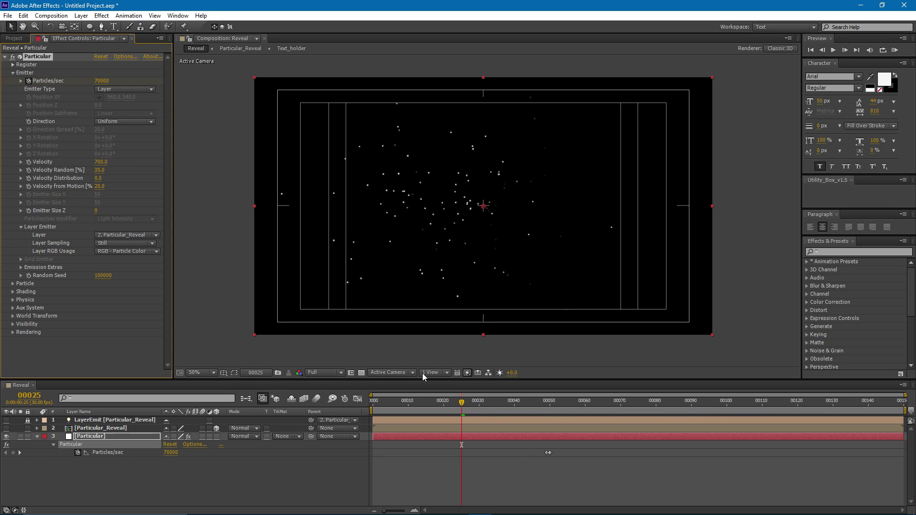
drag(481, 409, 443, 405)
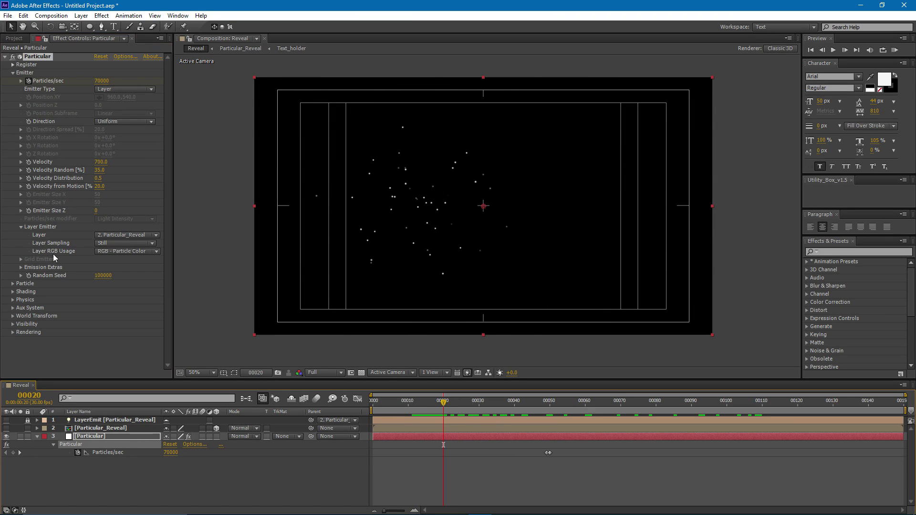
Set the Layer Emitter's Layer RGB Usage to Lightness - Size and scrub to check the particles
click(13, 284)
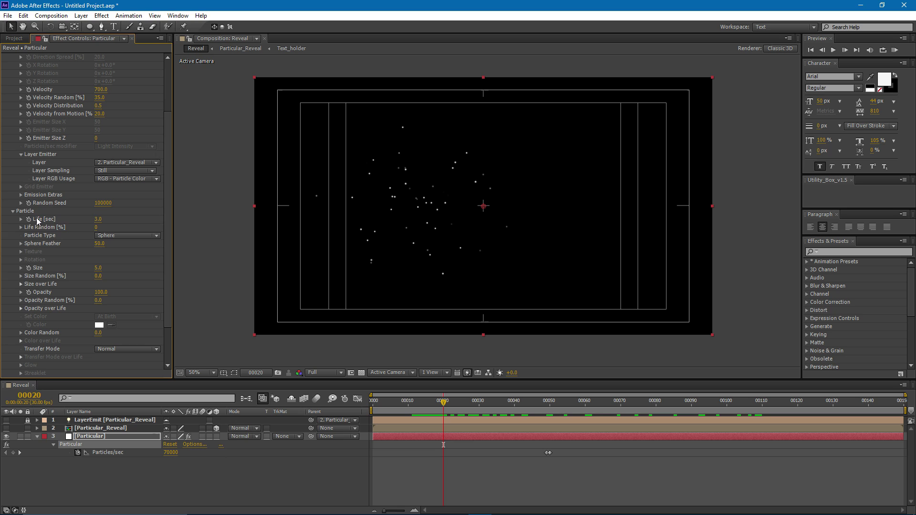
scroll(70, 219, down, 1)
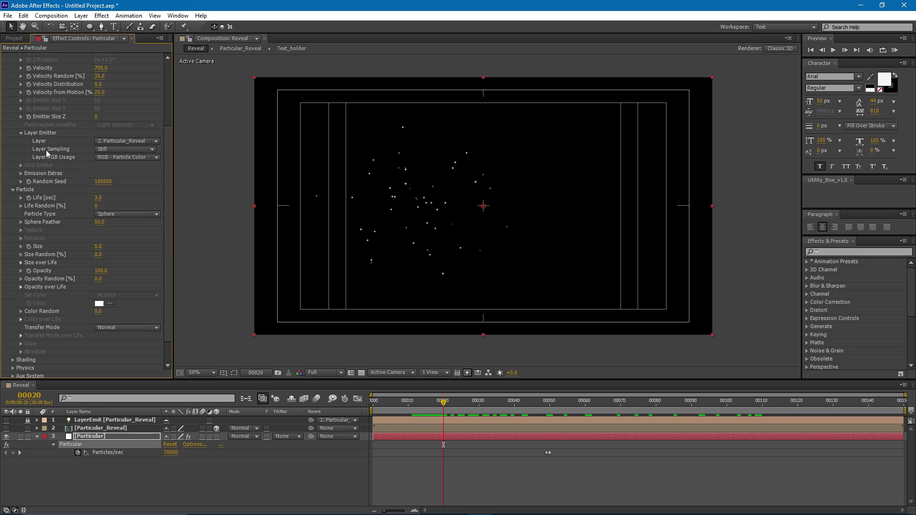
click(109, 160)
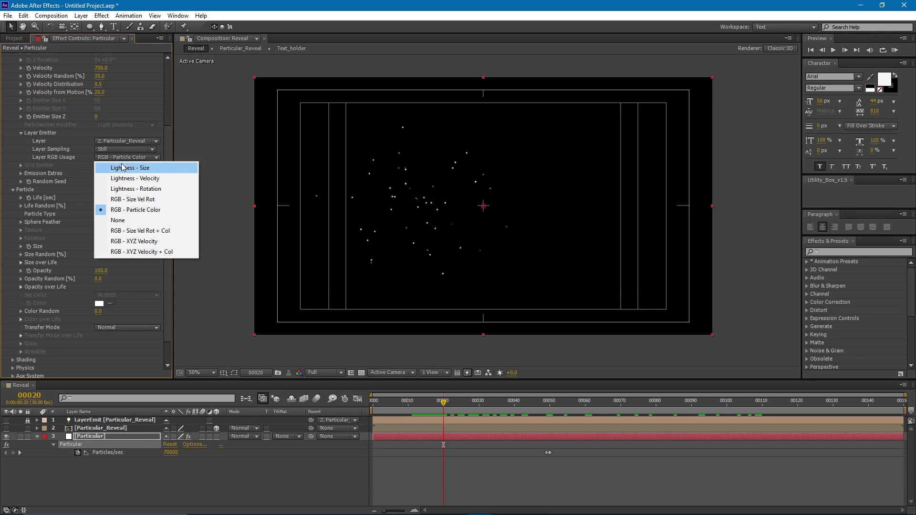
click(121, 169)
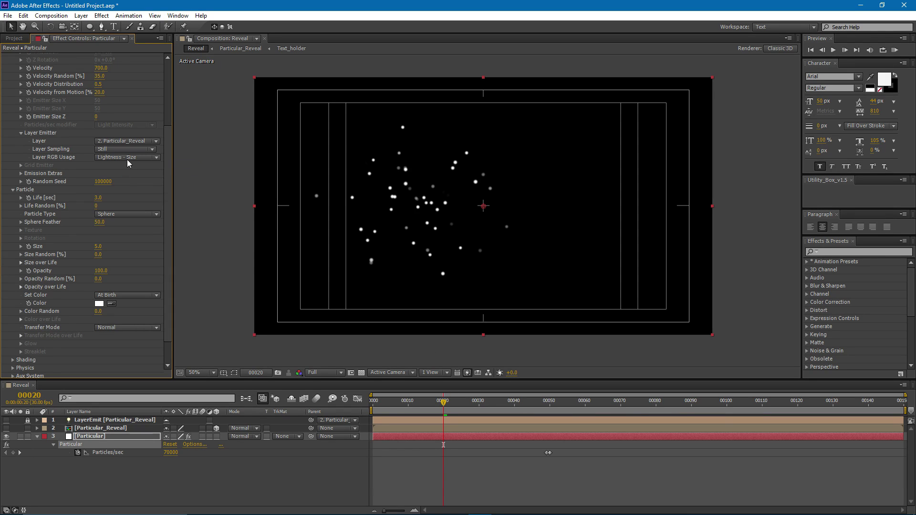
drag(443, 404, 461, 420)
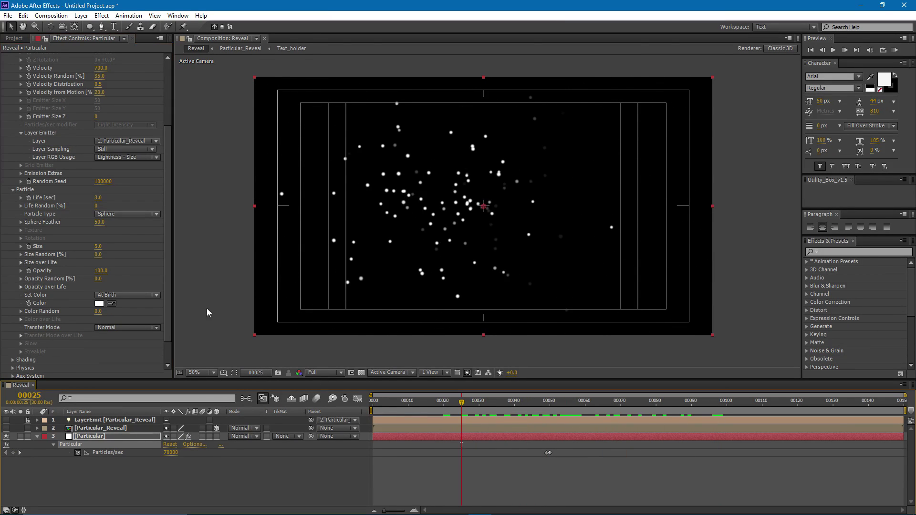
Turn Motion Blur on in the Particular effect's Rendering settings and scrub to check the blur
scroll(57, 270, down, 3)
click(14, 374)
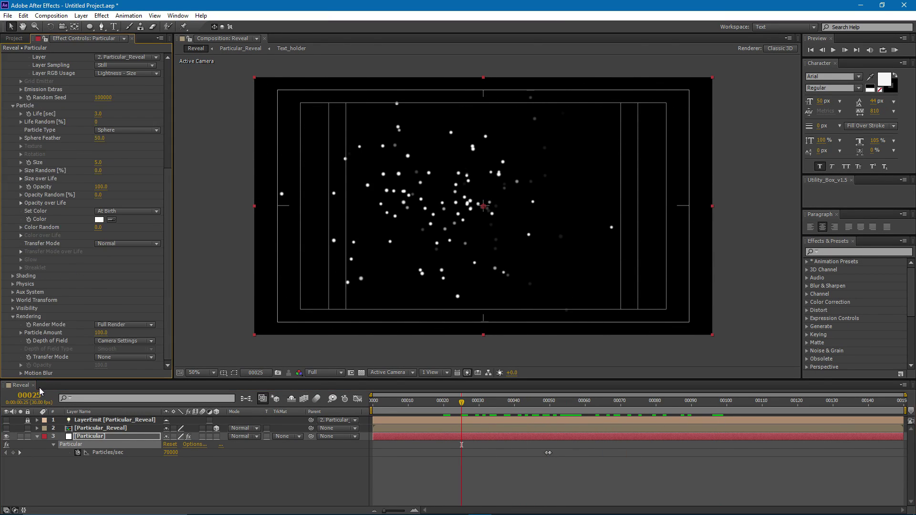
click(21, 374)
click(124, 316)
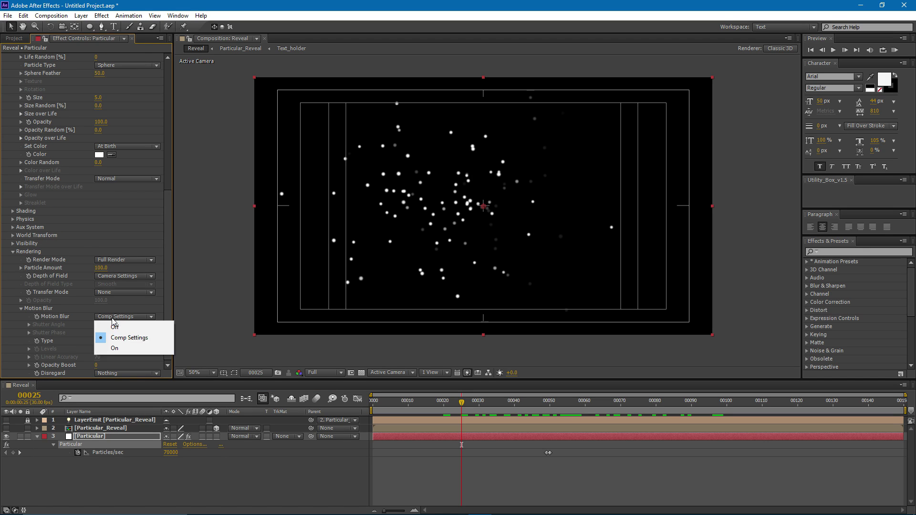
click(120, 350)
drag(462, 403, 489, 416)
Try a Gravity of -40 in the Particular effect's Physics settings and scrub to check the particle drift
scroll(77, 232, up, 4)
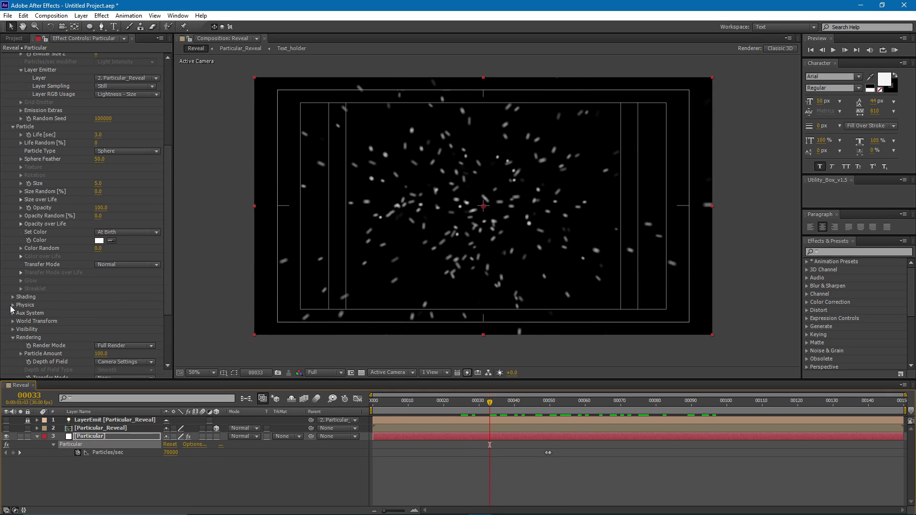
click(12, 305)
click(98, 322)
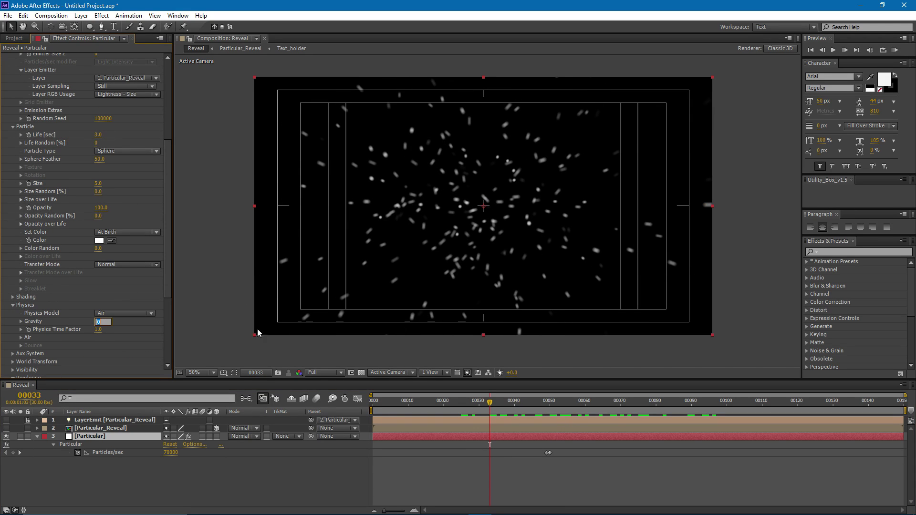
text(-40)
key(Return)
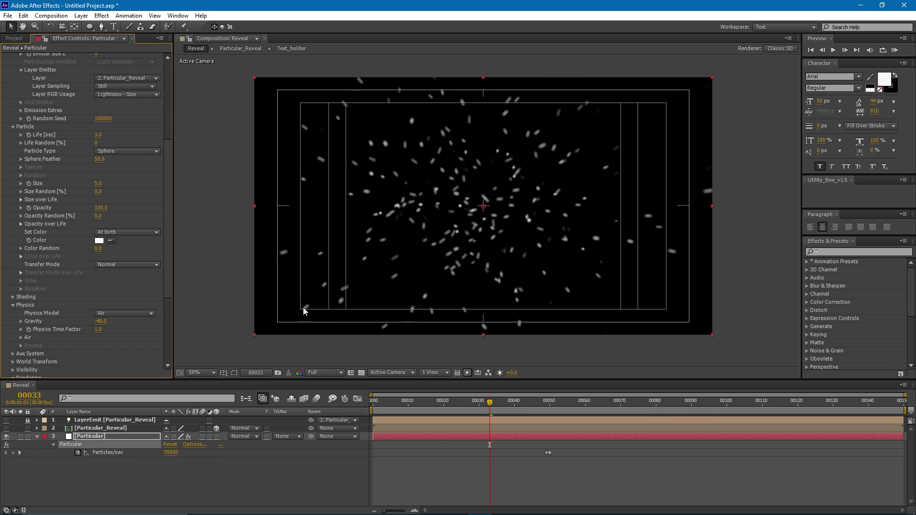
drag(513, 403, 779, 404)
Lower the Physics Gravity to about -120 and scrub through the animation to check the motion
drag(98, 322, 94, 323)
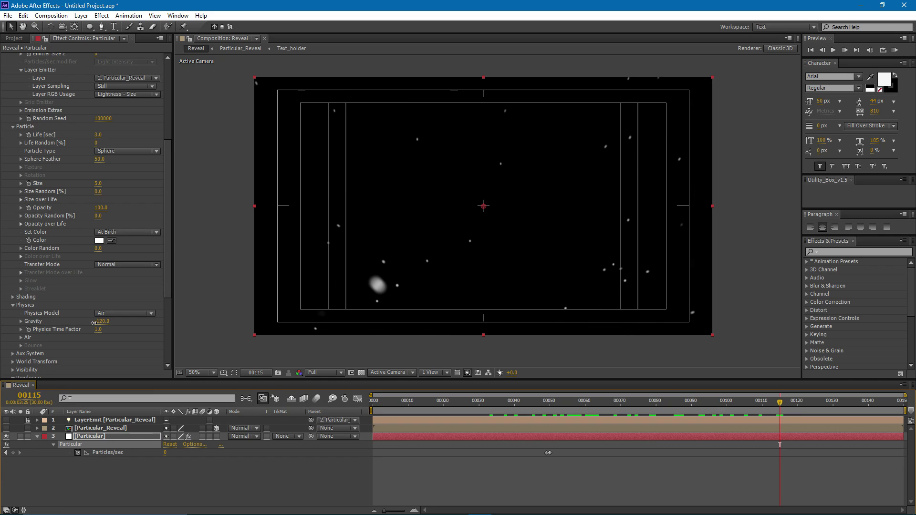
drag(771, 405, 422, 410)
drag(425, 411, 448, 411)
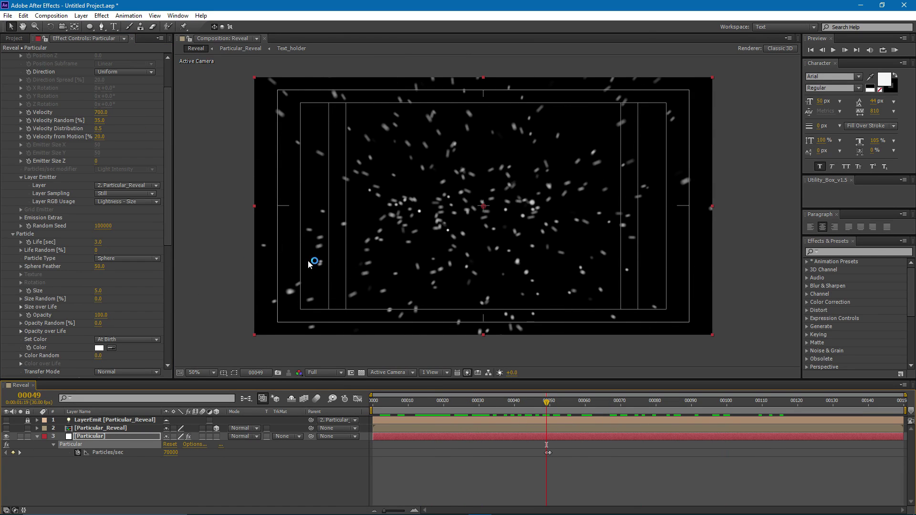
Import the bat_loop.mov footage into the project and select it
click(14, 39)
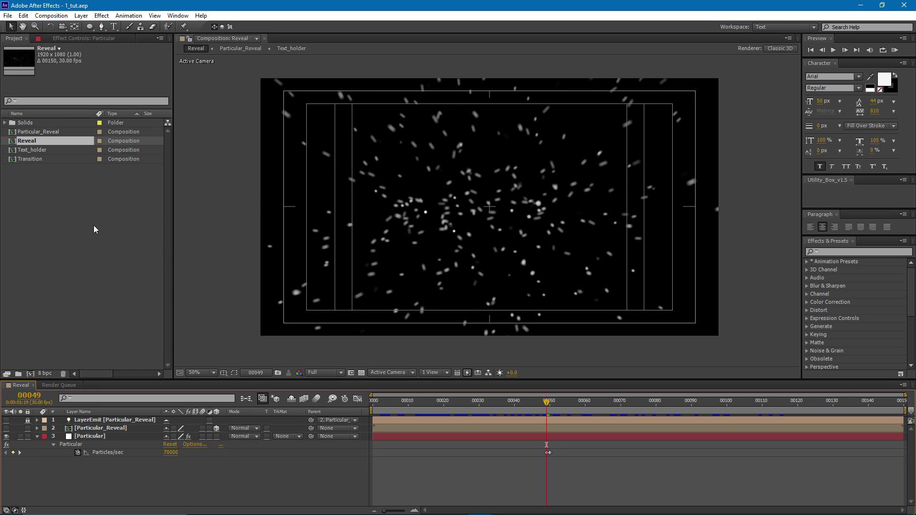
double_click(45, 188)
double_click(177, 143)
click(40, 169)
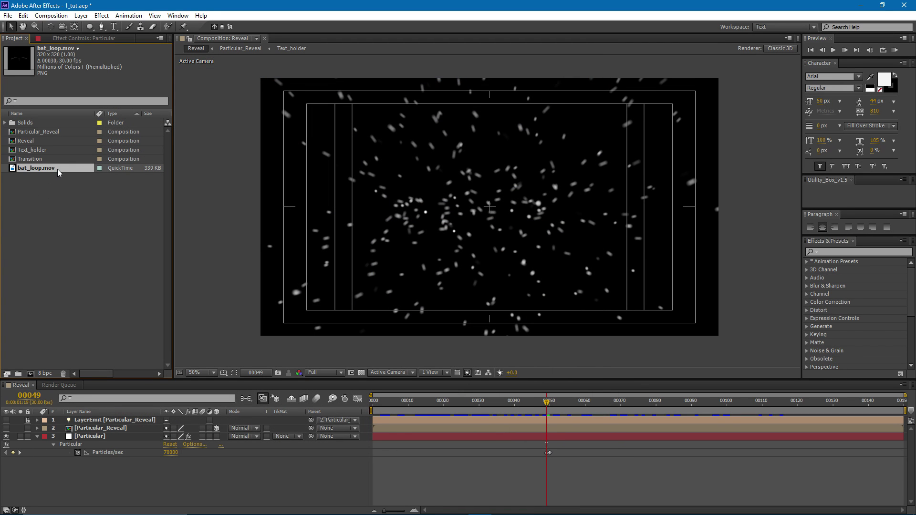
Create a new composition from the bat_loop.mov footage and scrub through the bat's flapping loop
drag(352, 229, 347, 231)
drag(24, 171, 30, 374)
drag(413, 399, 893, 410)
scroll(465, 269, up, 2)
scroll(502, 256, down, 1)
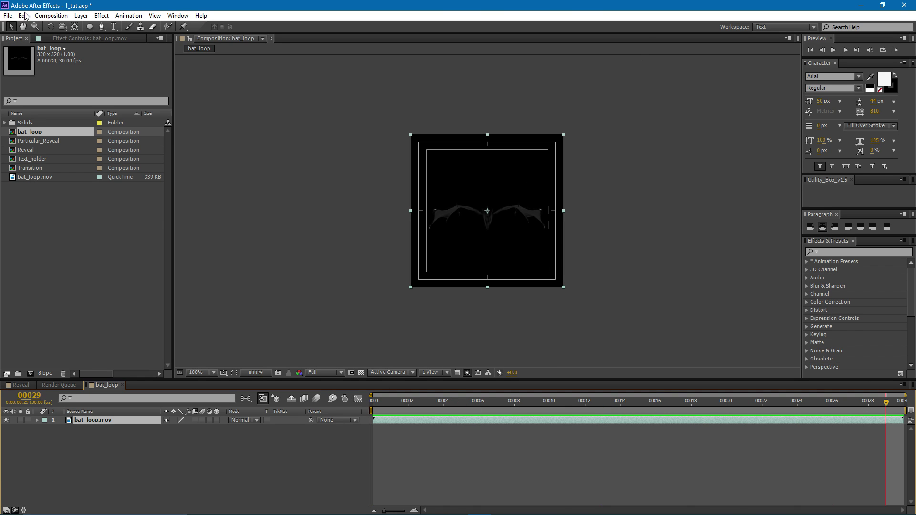
Rename the bat_loop composition to particle_texture in its composition settings
click(51, 16)
click(71, 38)
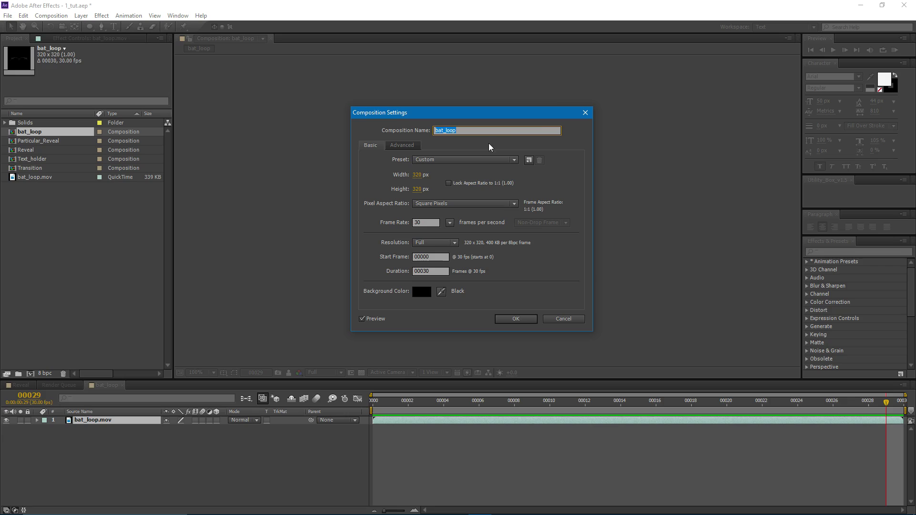
text(T)
key(Return)
Add the particle_texture composition as a hidden layer at the top of the Reveal composition, and scrub to frame 56
click(15, 385)
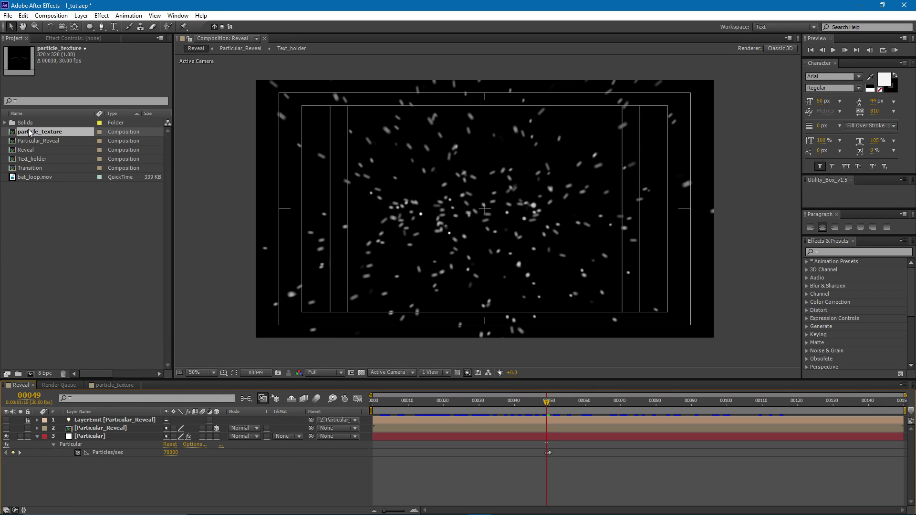
drag(31, 134, 5, 425)
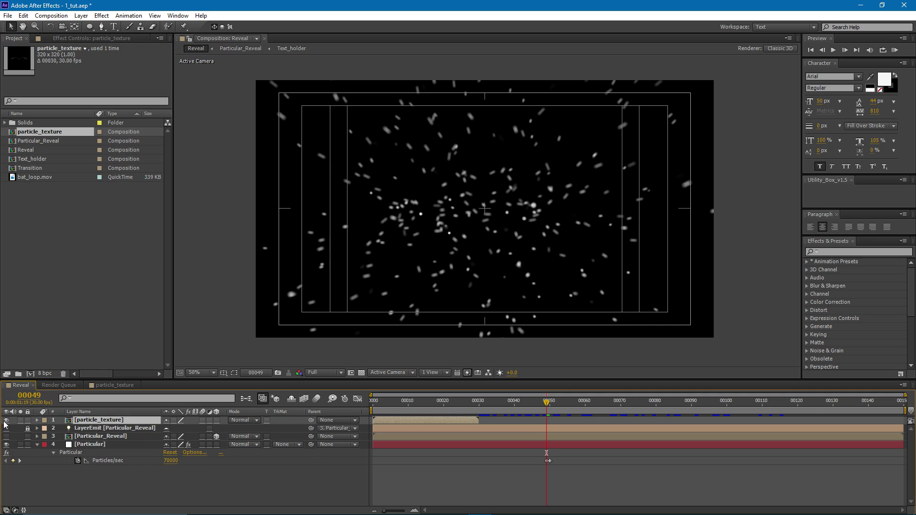
drag(420, 404, 571, 406)
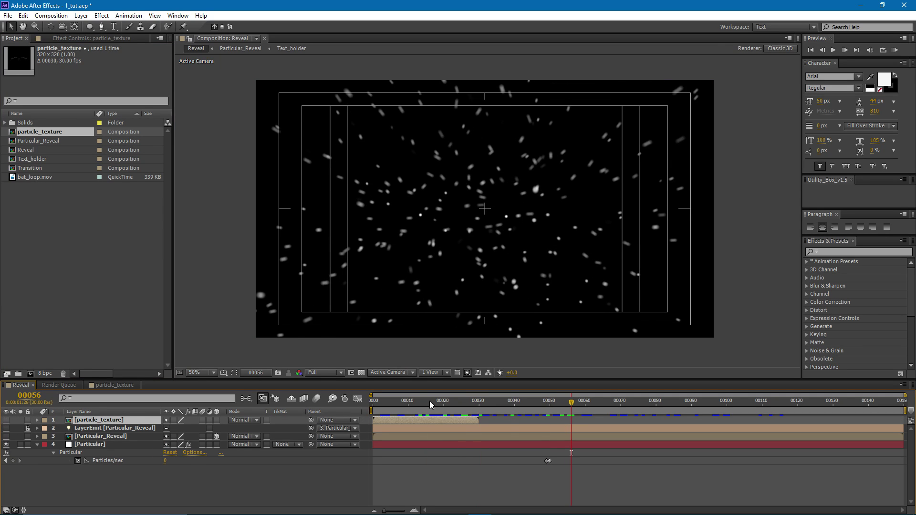
Set the Particular layer's Particle Type to Sprite and use the particle_texture layer as its texture
click(99, 444)
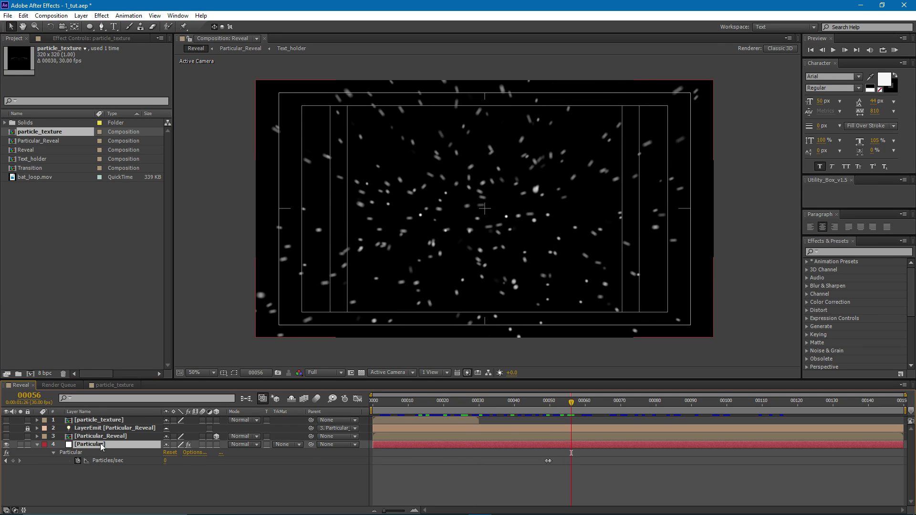
click(86, 40)
scroll(44, 234, down, 3)
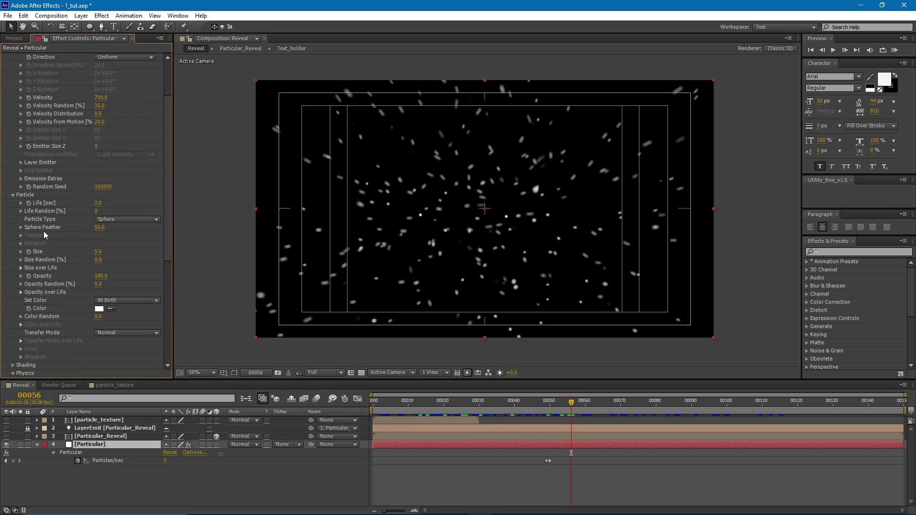
click(108, 219)
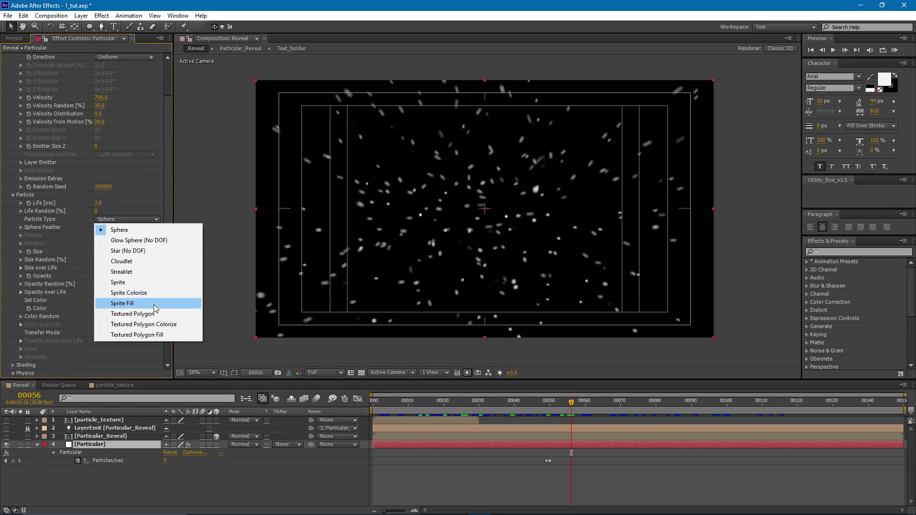
click(152, 282)
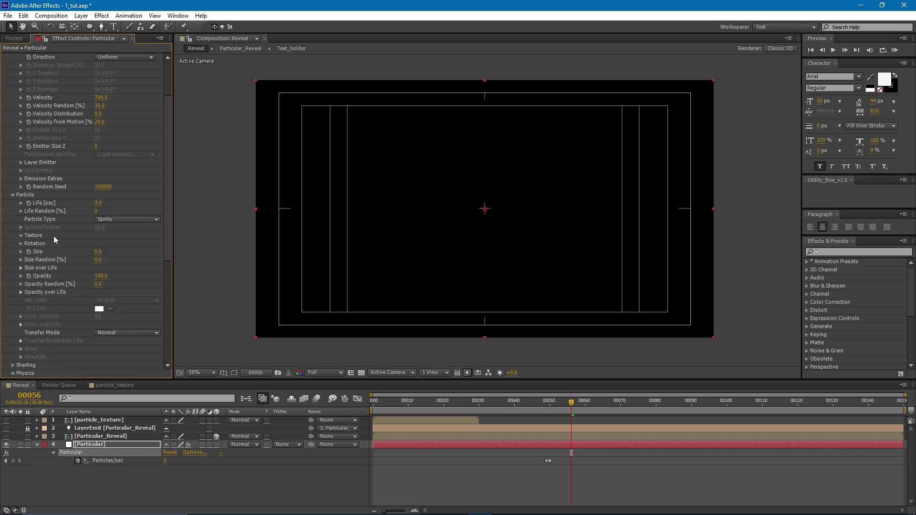
click(126, 243)
click(138, 268)
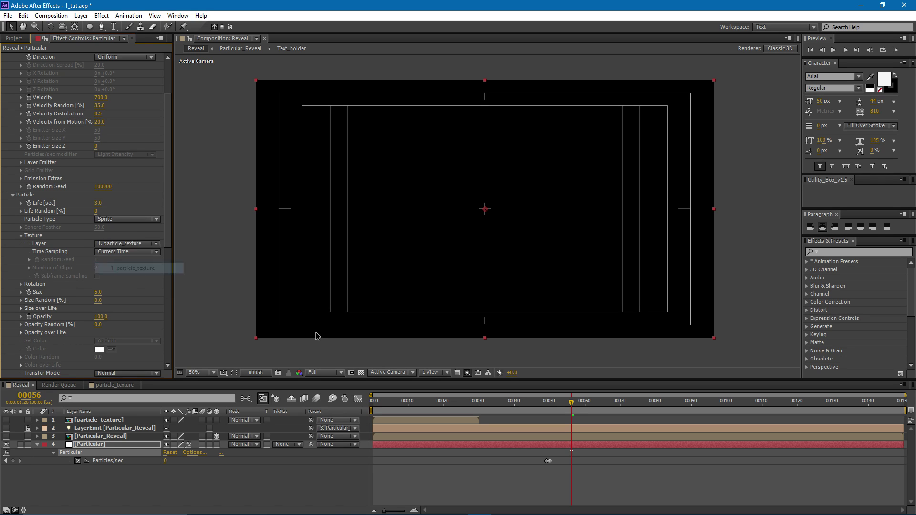
Try a particle Size of 95 and scrub back to frame 25 to check the bat sprites
drag(98, 292, 142, 290)
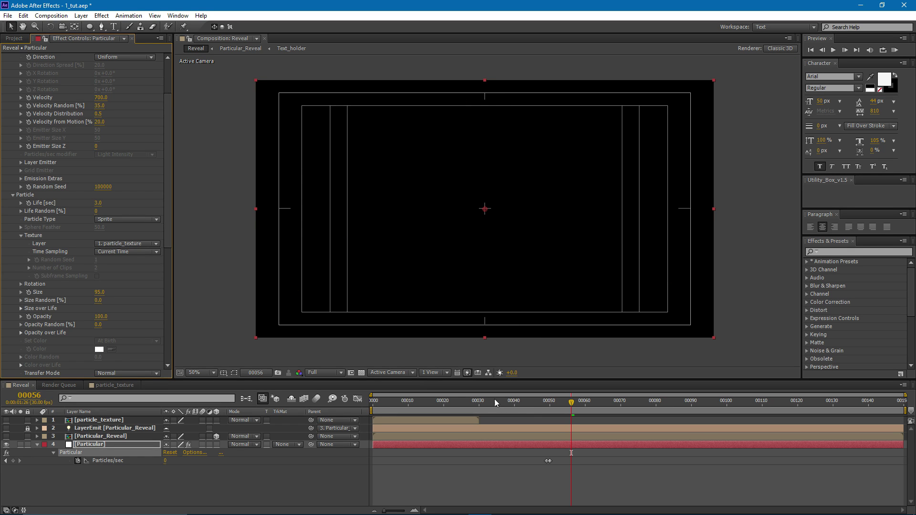
drag(522, 405, 461, 408)
drag(382, 305, 402, 304)
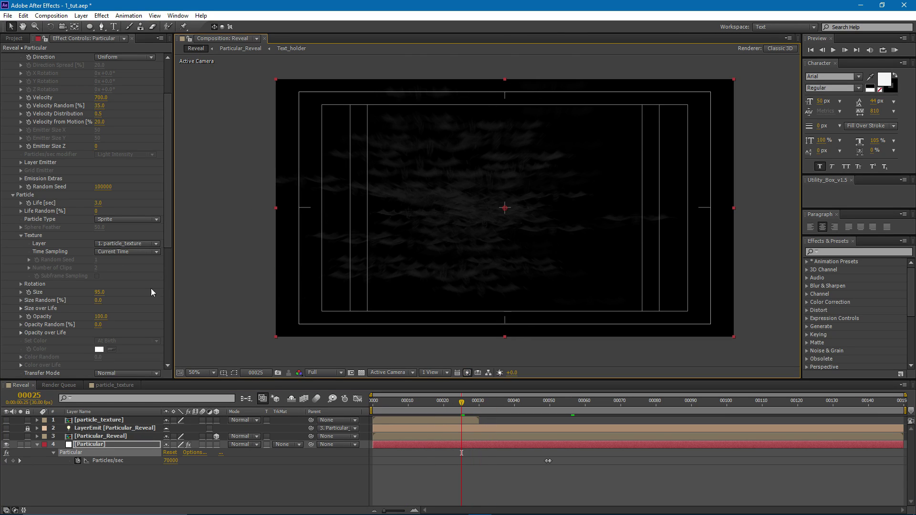
Set the texture's Time Sampling to Start at Birth - Loop and scrub to frame 37 to check the bats
click(101, 251)
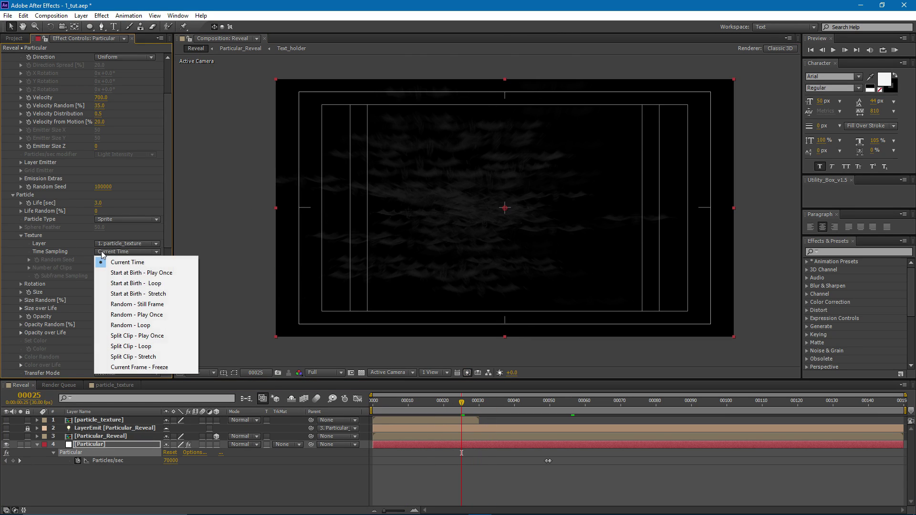
click(151, 284)
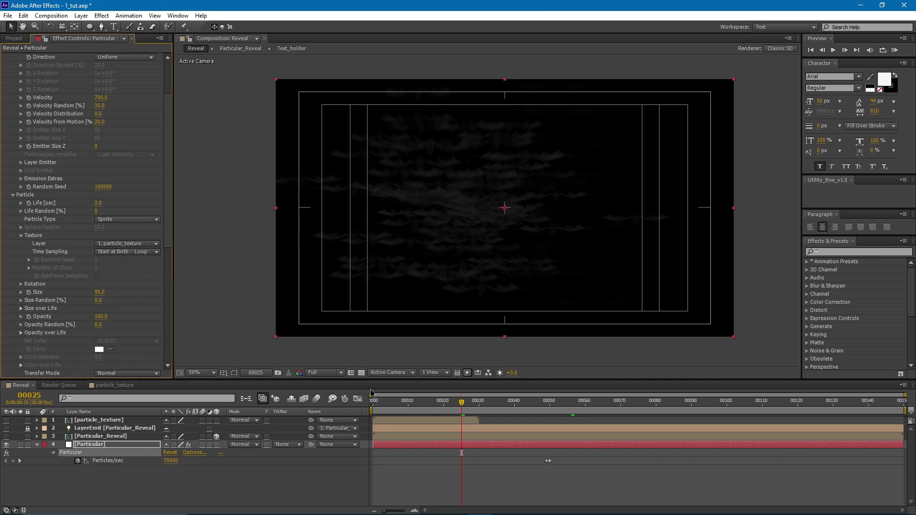
drag(467, 407, 504, 425)
Hide the safe-area guides, set the particle Size to 60, and scrub to frame 49
key(apostrophe)
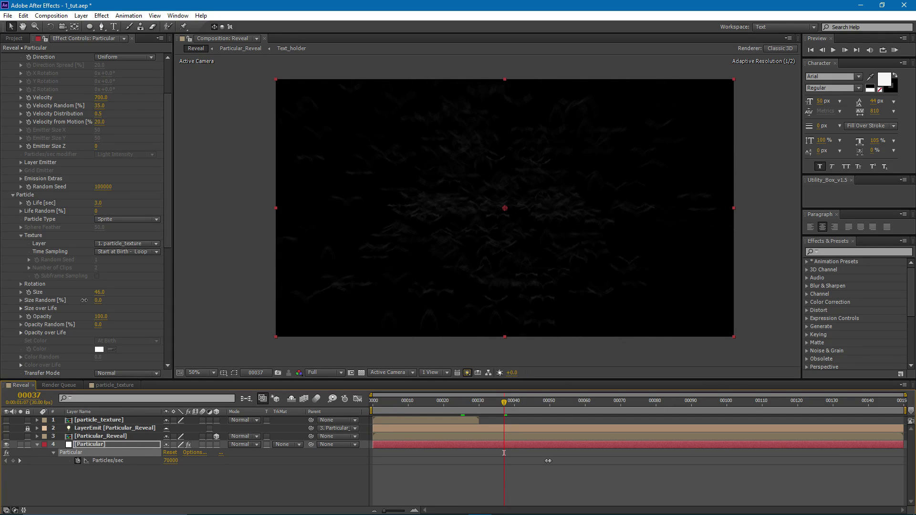
drag(91, 300, 92, 301)
drag(510, 403, 546, 423)
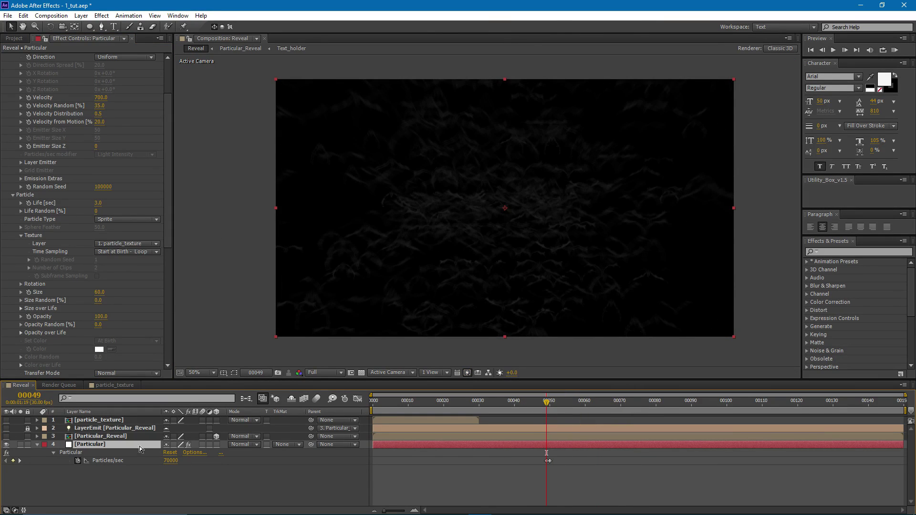
Try a Particles/sec value of 40000 on the keyframe at frame 49
click(171, 460)
key(Return)
key(BackSpace)
text(4)
key(Return)
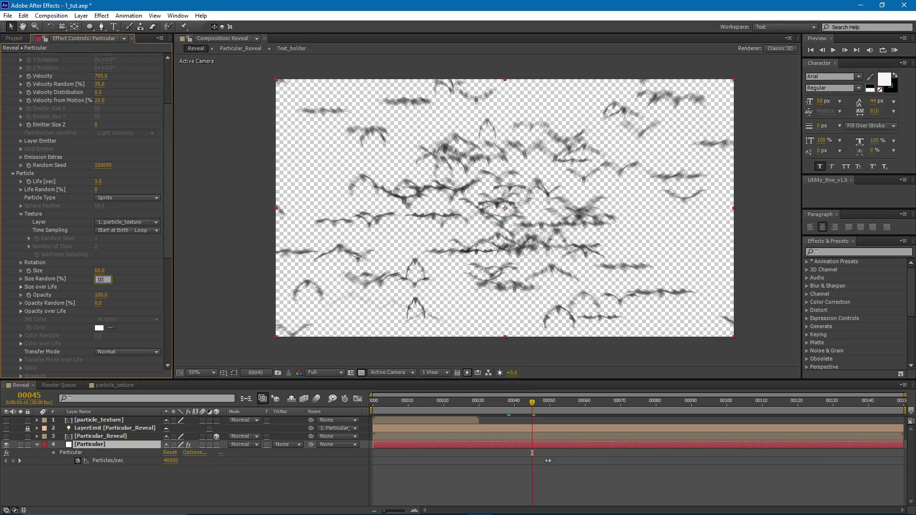
Set the particles' Size Random to 60% and Random Rotation to 8, and scrub to frame 18 to check the variation
drag(279, 276, 279, 276)
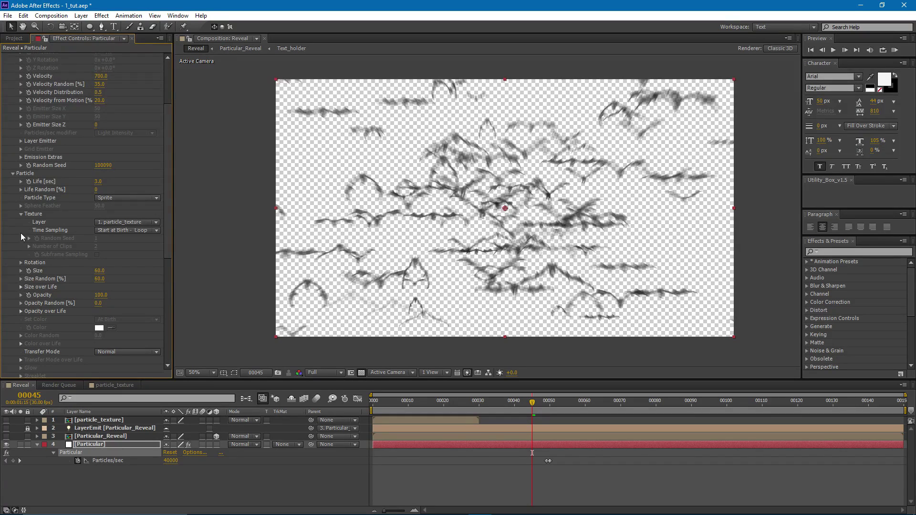
click(20, 262)
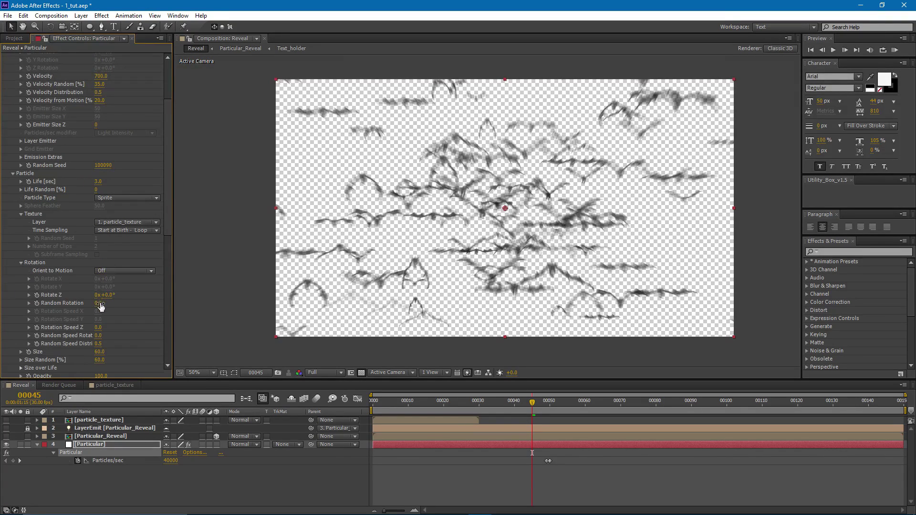
drag(98, 303, 101, 303)
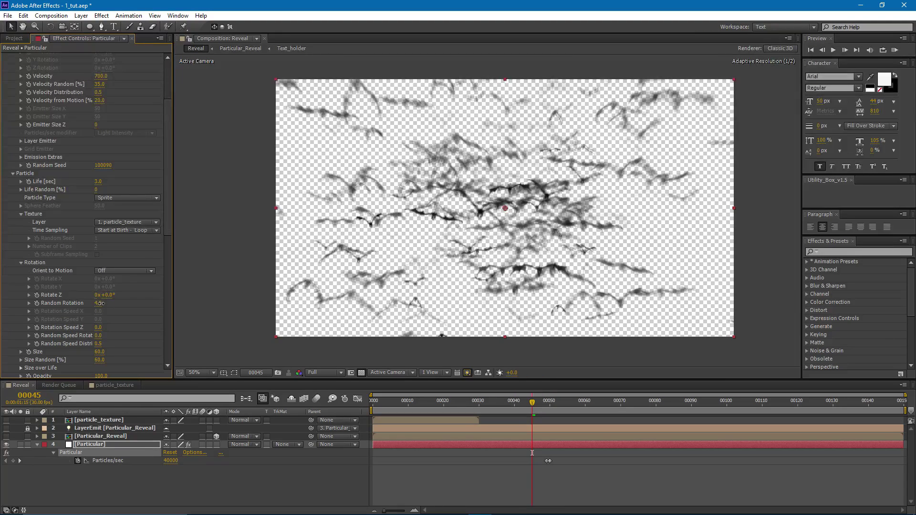
click(101, 303)
text(8)
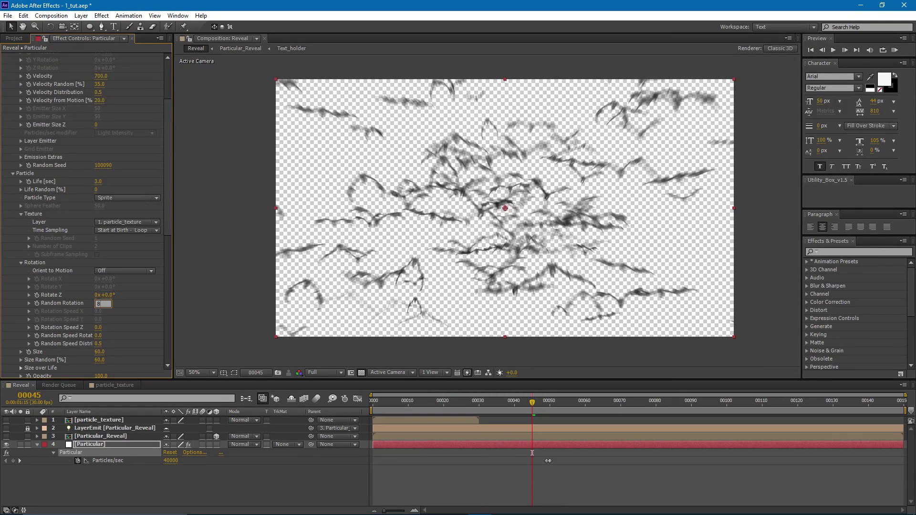
key(Return)
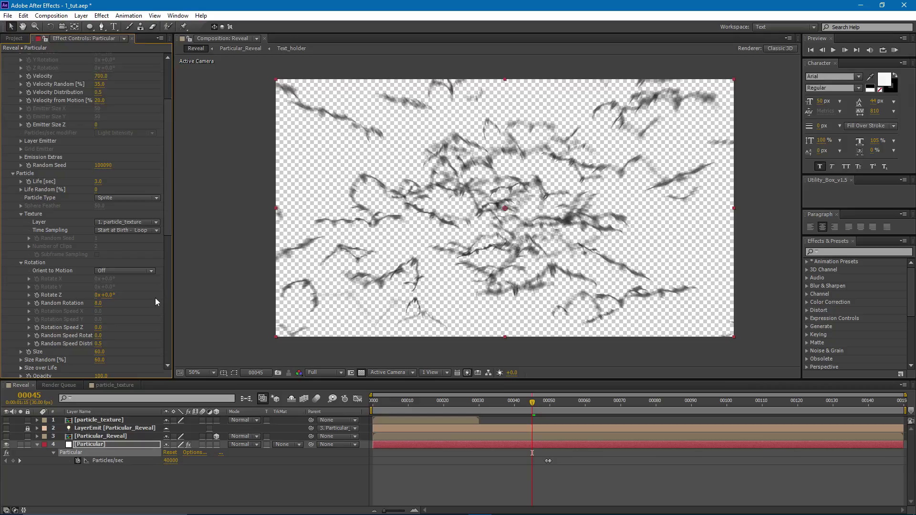
mouse_move(510, 402)
mouse_down()
mouse_move(776, 403)
mouse_move(423, 408)
mouse_move(544, 409)
mouse_move(437, 416)
mouse_up()
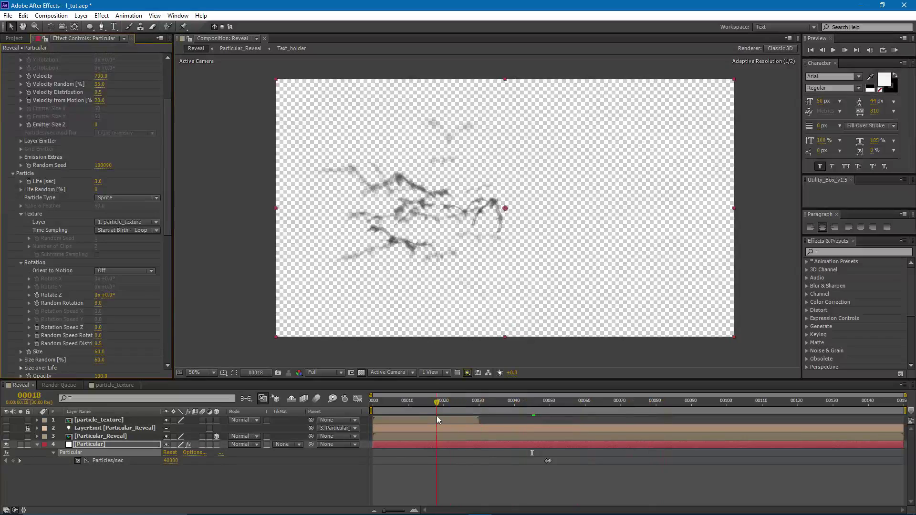
Set the Layer Emitter's Layer RGB Usage to RGB - Particle Color and scrub to the frame 49 keyframe
scroll(104, 242, up, 4)
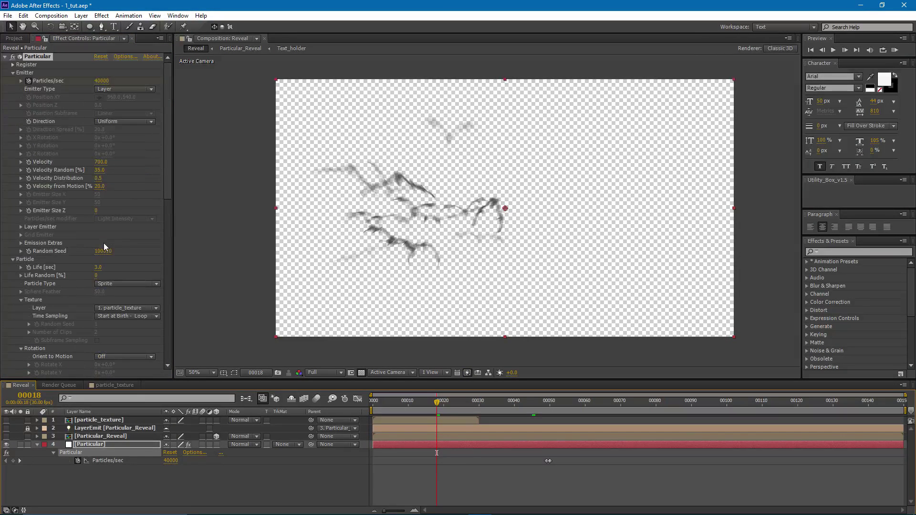
scroll(96, 260, down, 1)
click(21, 205)
click(113, 230)
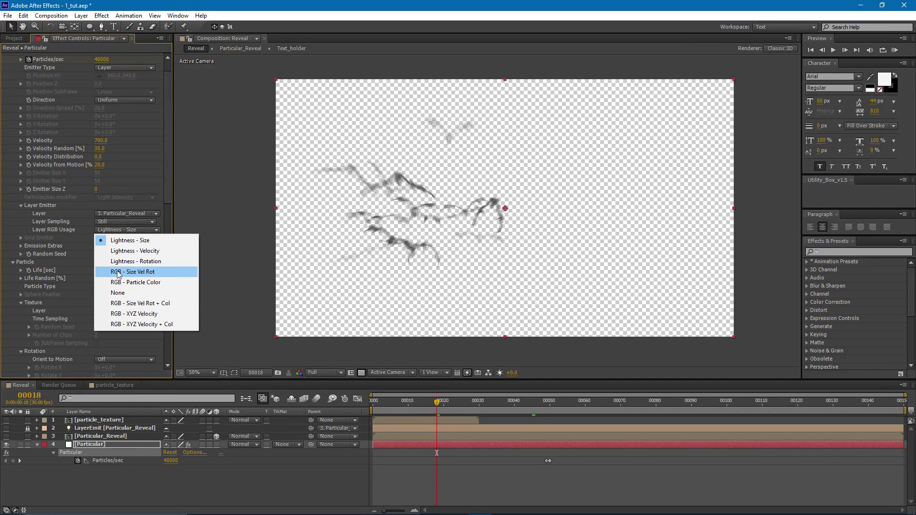
click(167, 282)
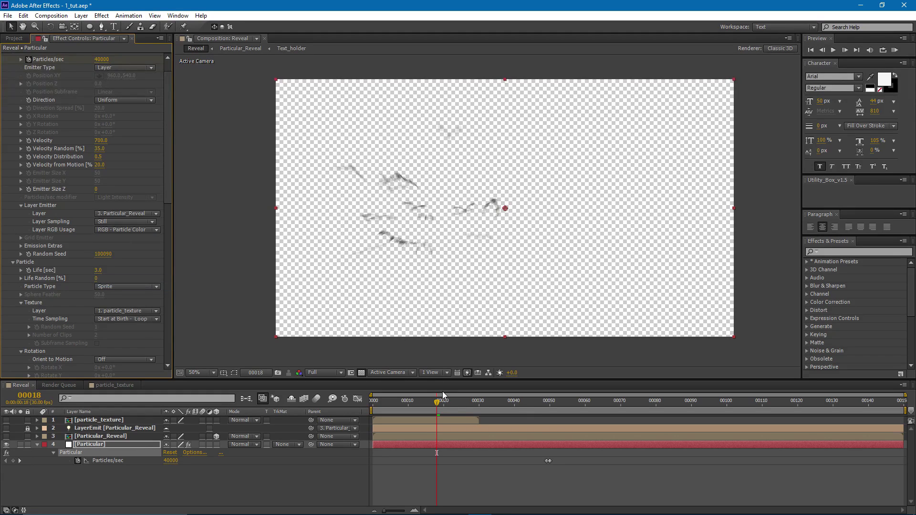
drag(448, 401, 547, 408)
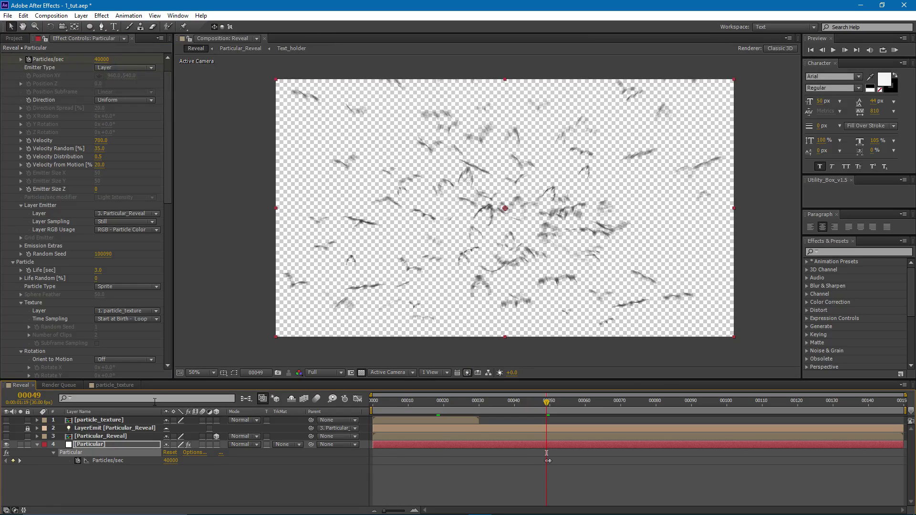
Set Particles/sec at the frame 49 keyframe to 70000 and scrub back to frame 19 to check the density
text(7)
key(Return)
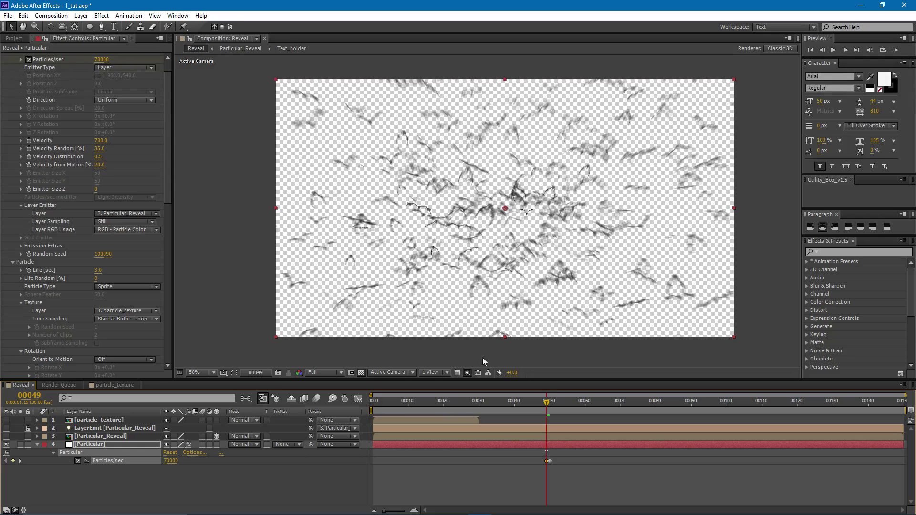
drag(559, 410, 440, 408)
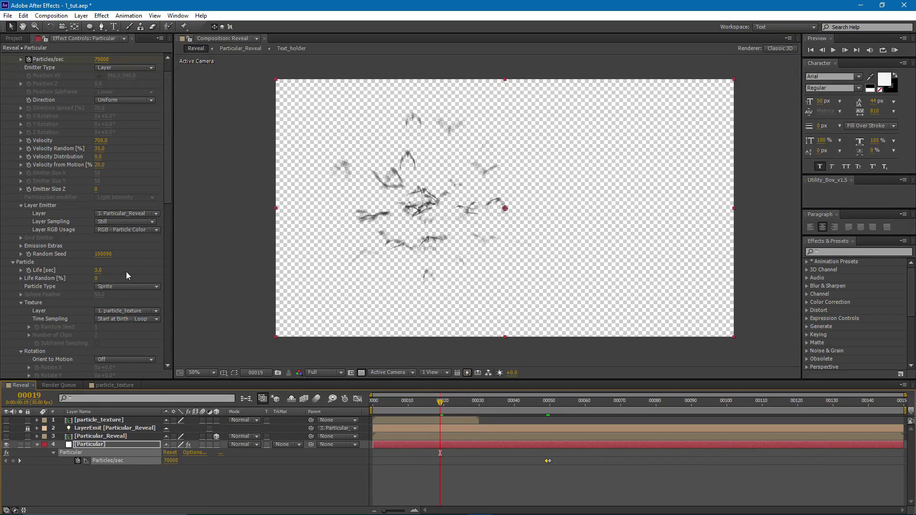
Set the Layer Emitter's Layer Sampling to Particle Birth Time, scrub ahead to frame 73, and turn off the transparency grid
click(101, 223)
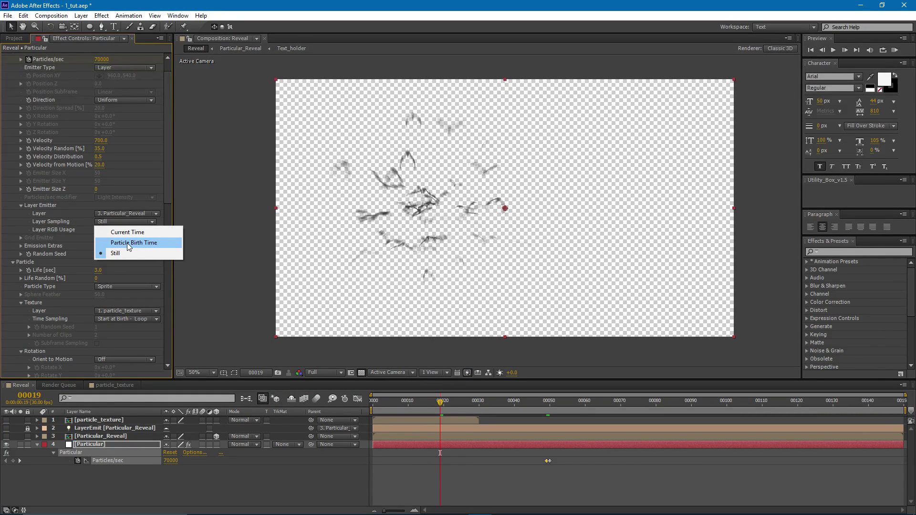
click(129, 243)
drag(442, 404, 627, 424)
click(361, 372)
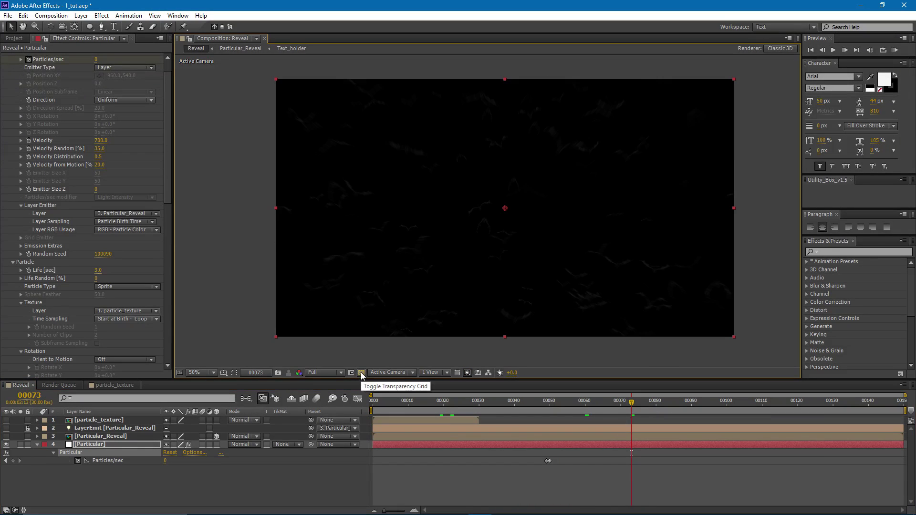
Raise the emitter's Velocity to 1120 and scrub back to frame 53 to check the spread of the bats
scroll(109, 185, up, 2)
drag(101, 162, 125, 164)
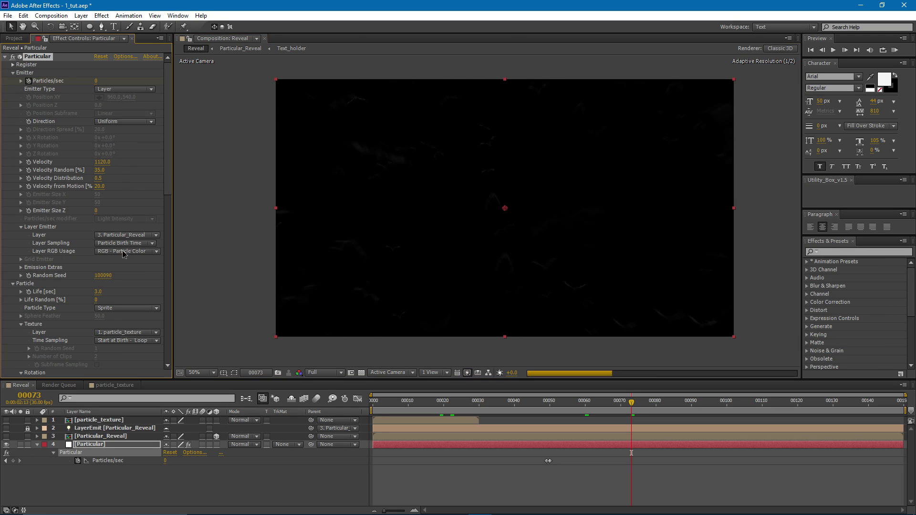
scroll(124, 252, down, 10)
scroll(124, 252, up, 10)
drag(641, 410, 560, 413)
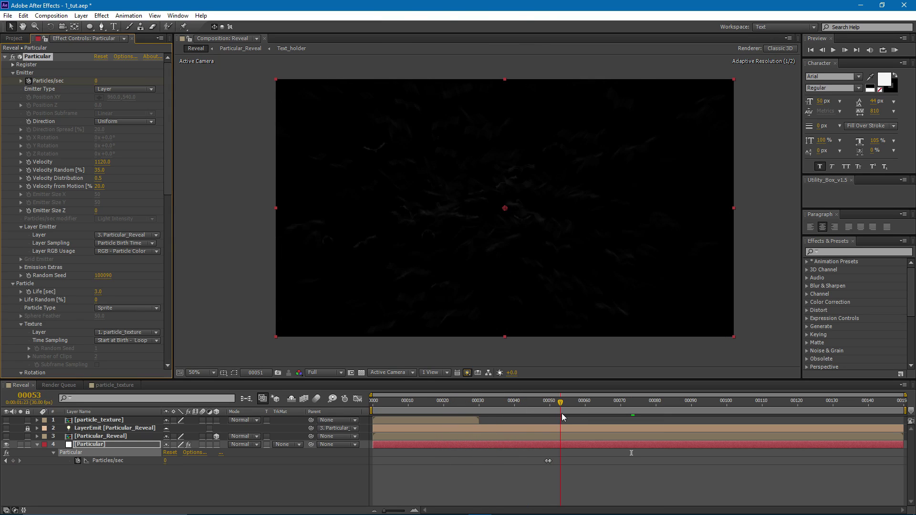
Change the emitter's Direction to Directional
click(122, 122)
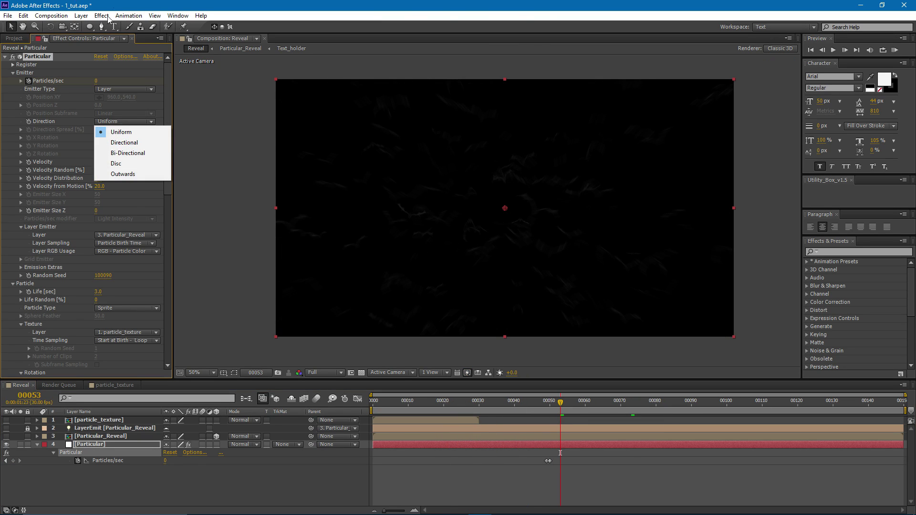
click(125, 142)
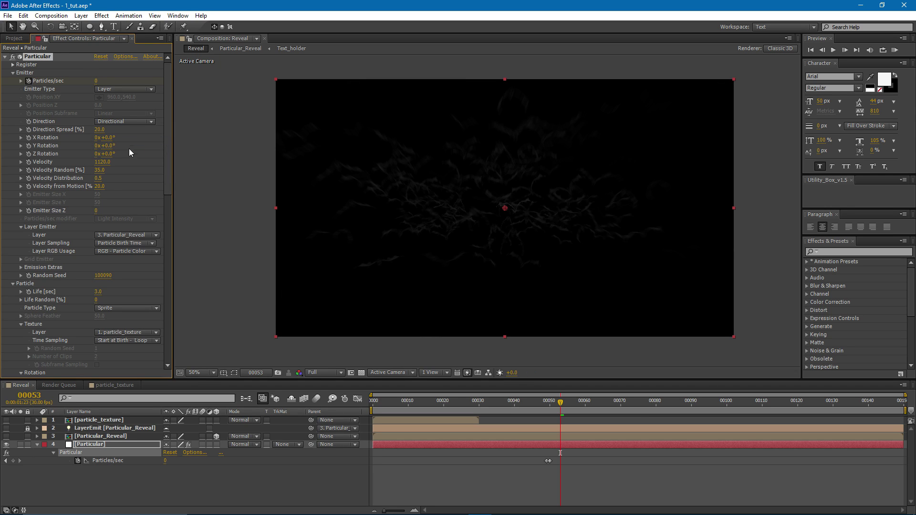
Set Particular's Physics Gravity to -160 and scrub to frame 82 to check how the bats move
drag(560, 403, 737, 413)
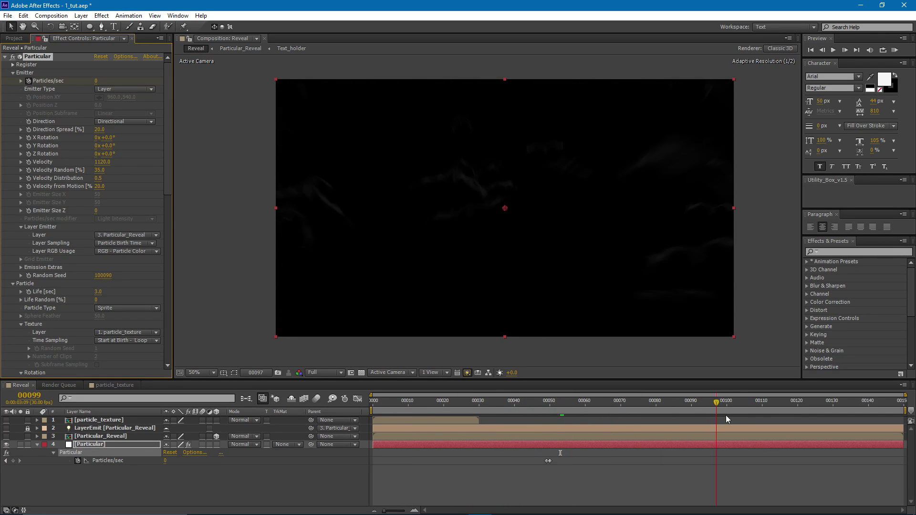
scroll(119, 241, down, 10)
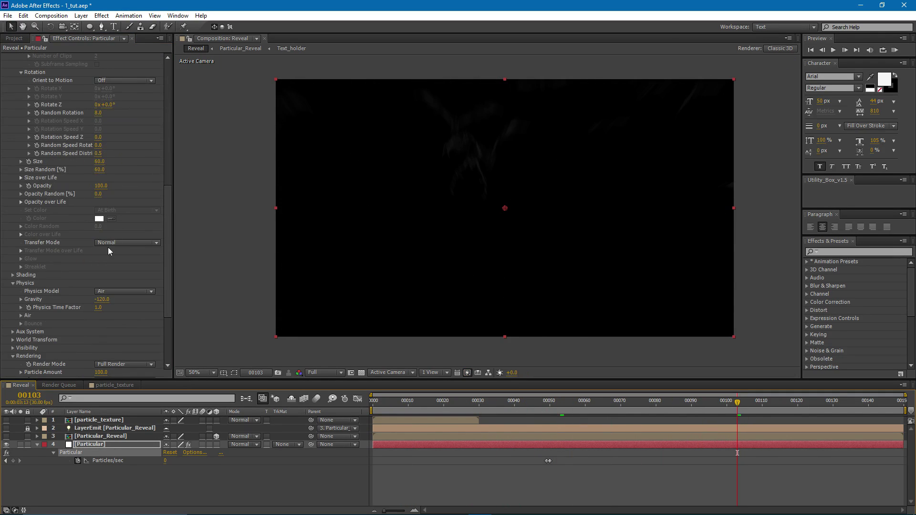
click(101, 300)
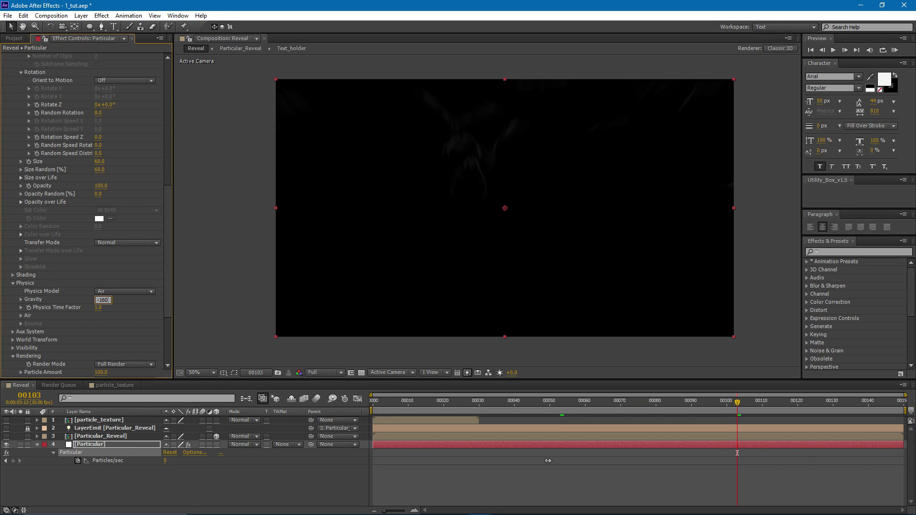
key(Return)
mouse_move(651, 399)
mouse_down()
mouse_move(403, 414)
mouse_move(766, 408)
mouse_move(587, 418)
mouse_move(430, 409)
mouse_move(718, 404)
mouse_move(663, 408)
mouse_up()
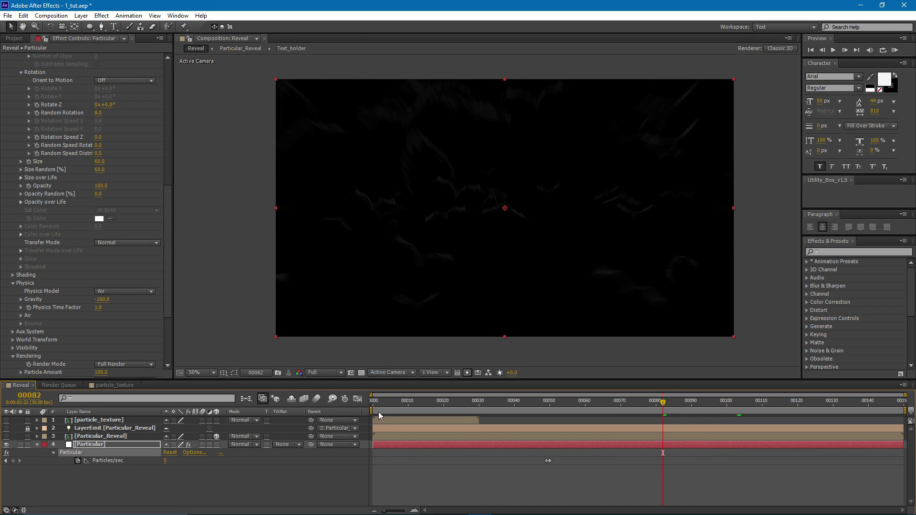
Deselect the Particular layer and save the project
click(419, 465)
drag(431, 213, 420, 219)
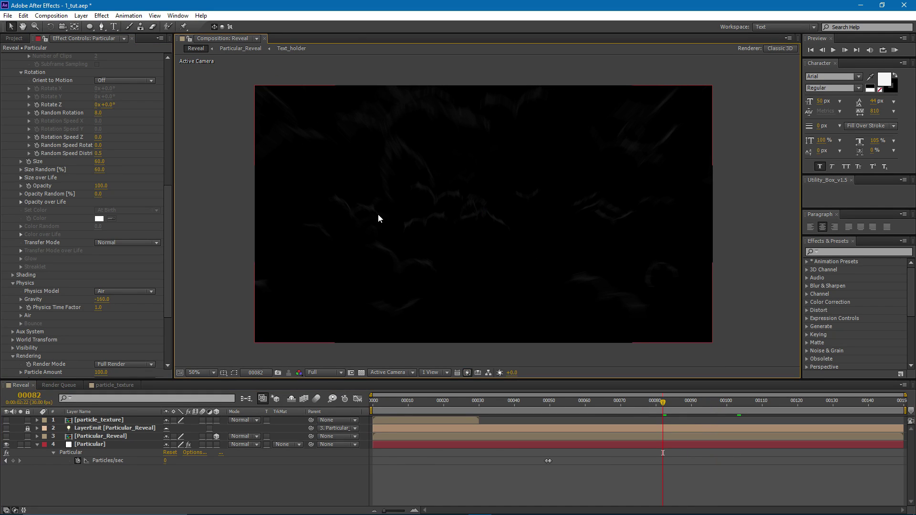
key(ctrl+s)
Create a composition named Main_reveal at 1920 x 1080 px, 30 fps, with a duration of 200 frames
click(55, 15)
click(64, 27)
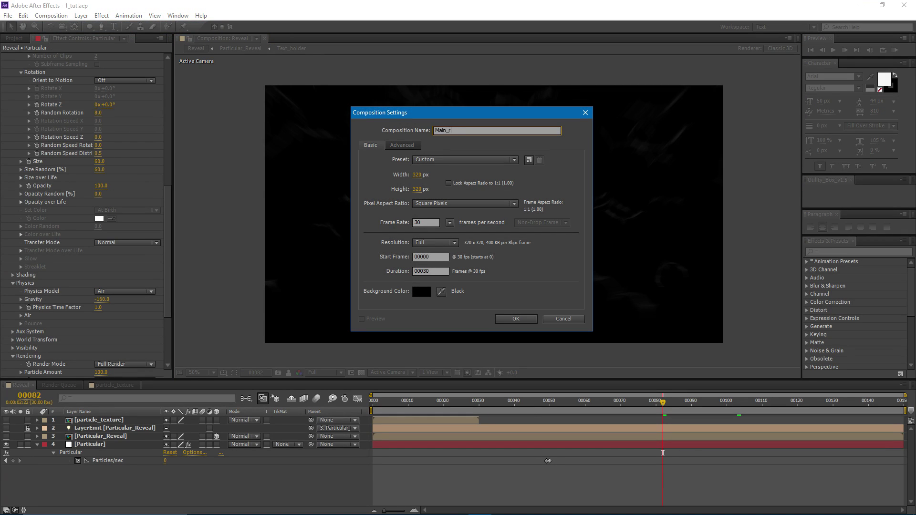
click(420, 180)
text(1920)
key(Tab)
text(1080)
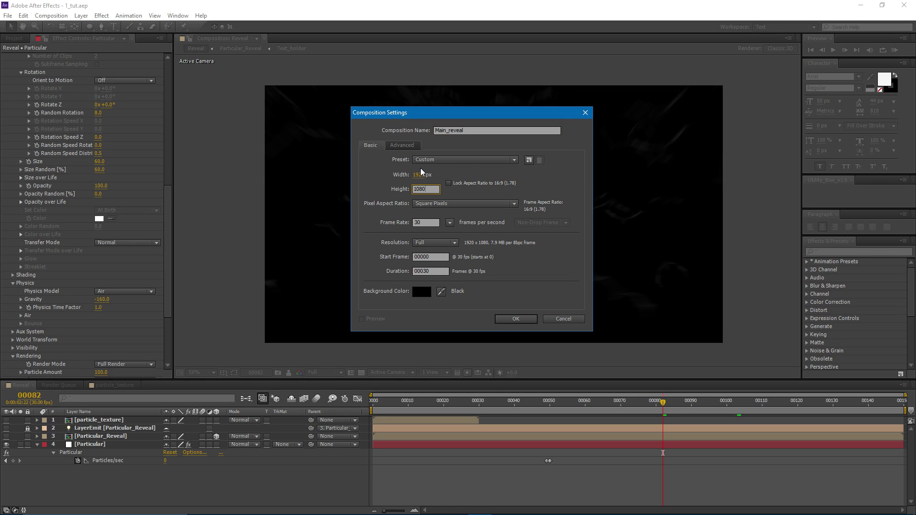
click(432, 271)
click(514, 319)
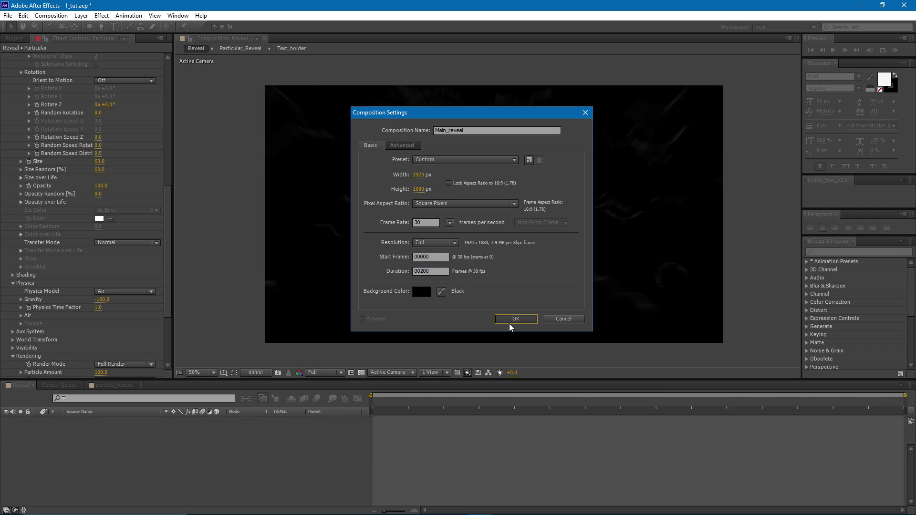
Add the Reveal composition to the Main_reveal timeline and scrub to frame 38
click(14, 39)
click(54, 181)
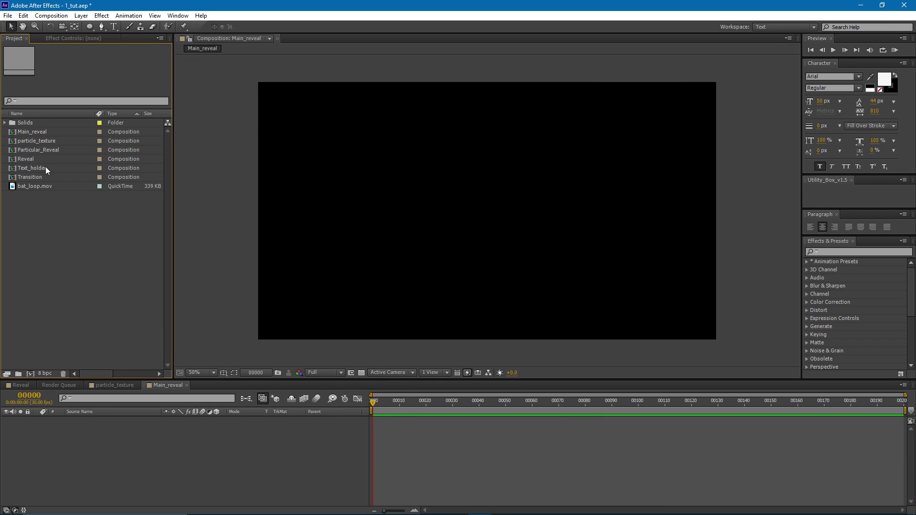
drag(26, 160, 188, 429)
drag(379, 405, 473, 401)
Time-reverse the Reveal layer
right_click(452, 423)
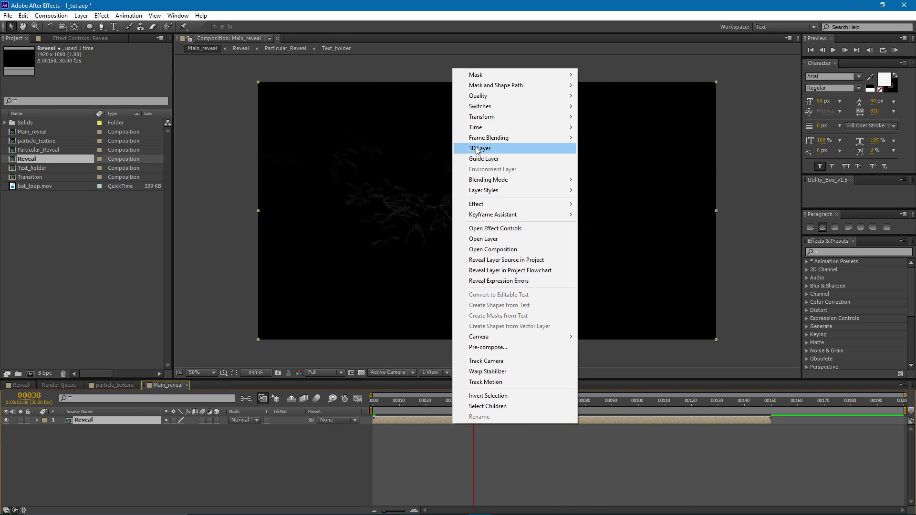
mouse_move(482, 130)
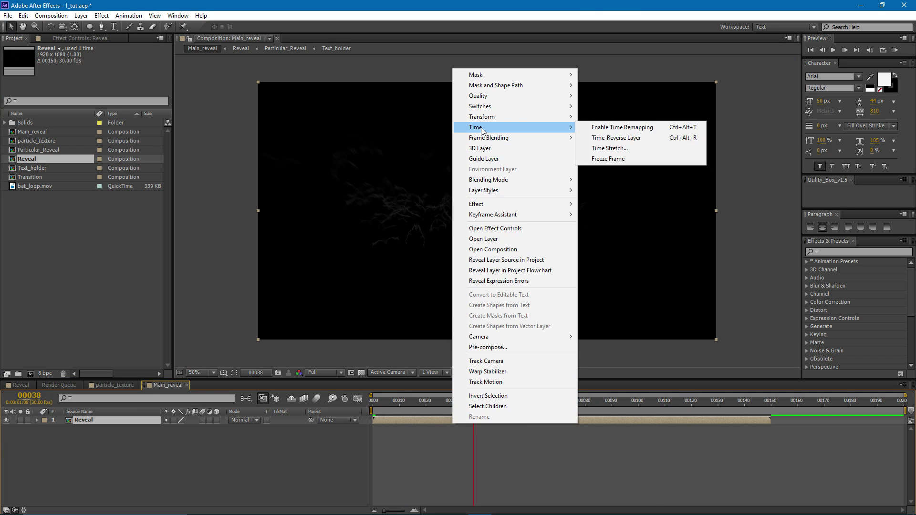
click(626, 138)
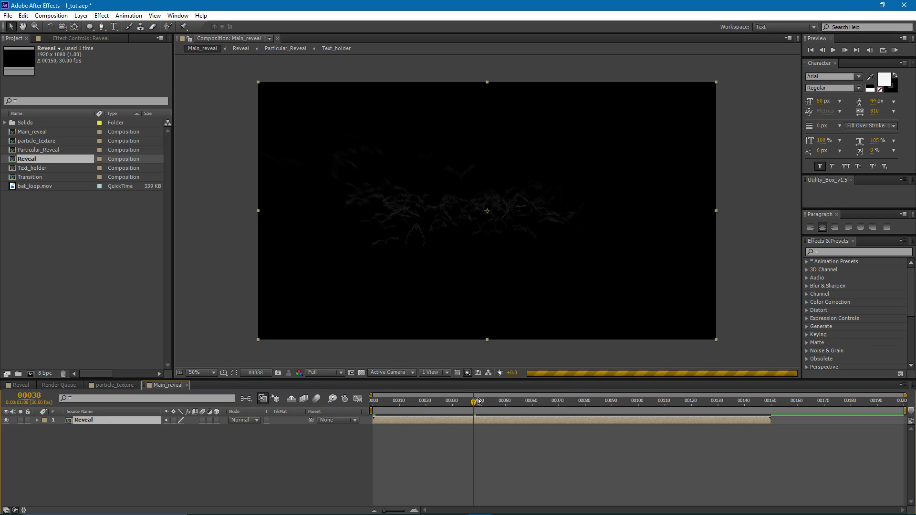
Slide the reversed Reveal layer earlier so it ends at about frame 107, and scrub to frame 42
drag(520, 404, 685, 406)
drag(733, 422, 555, 423)
drag(434, 403, 446, 422)
drag(392, 408, 485, 408)
Check the bats against the transparency grid and turn the grid off again
click(361, 373)
click(363, 372)
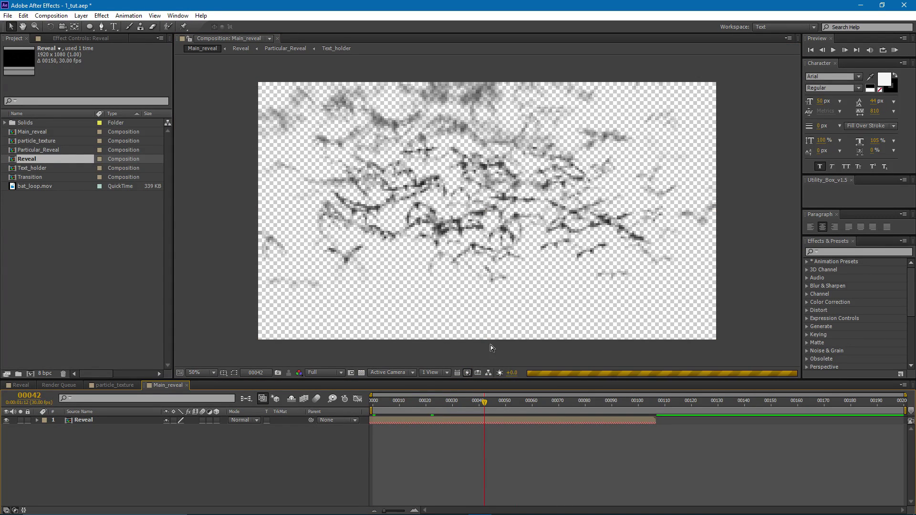
drag(460, 230, 436, 233)
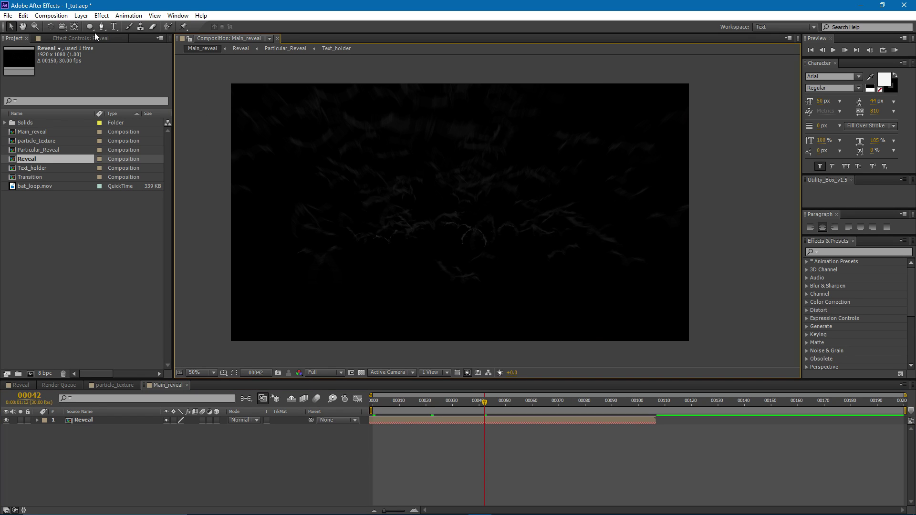
Create a white 1920 x 1080 solid named BG and place it below the Reveal layer
key(ctrl+y)
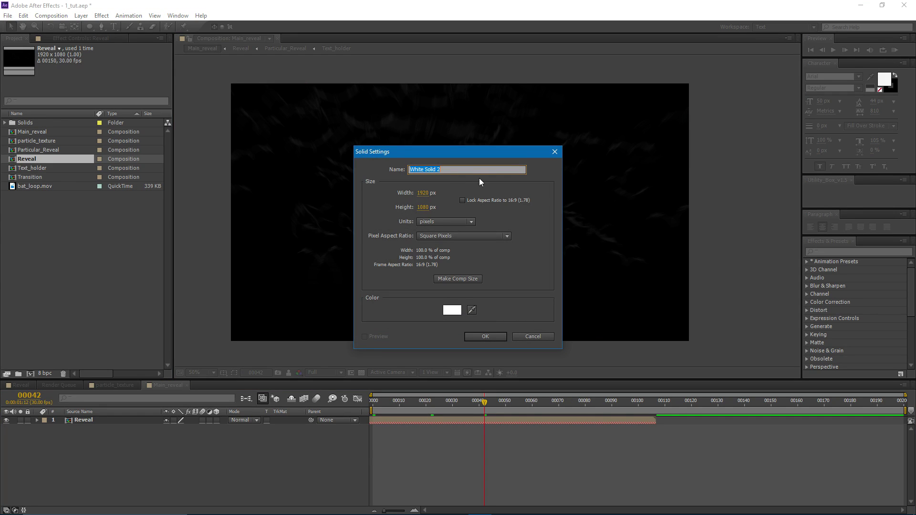
text(BG)
key(Return)
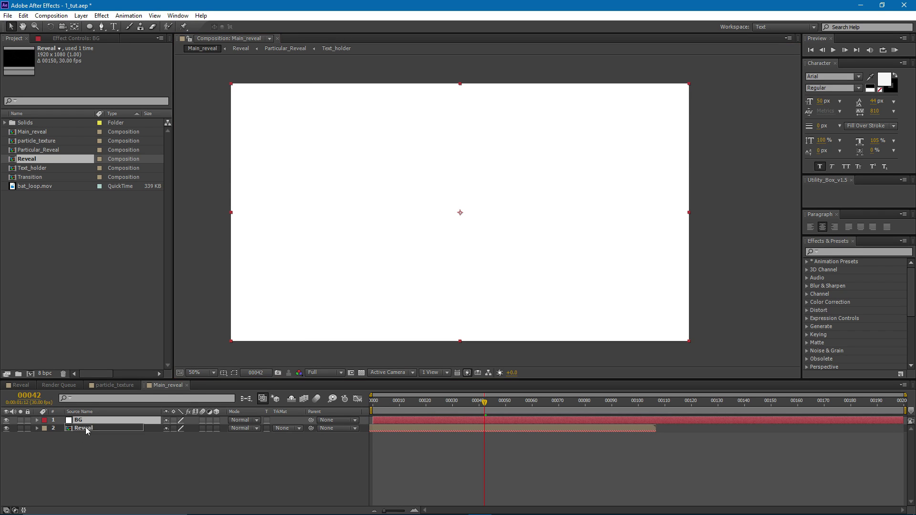
drag(84, 420, 98, 435)
Apply the 4-Color Gradient effect to the BG solid
click(102, 16)
mouse_move(136, 135)
click(286, 135)
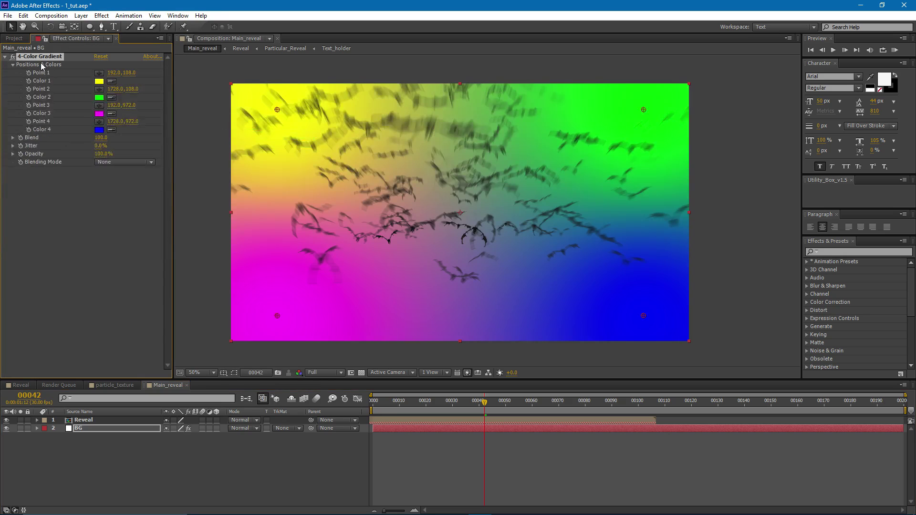
Set the gradient's Color 1 to a dark teal and Color 2 to black
click(100, 82)
click(163, 339)
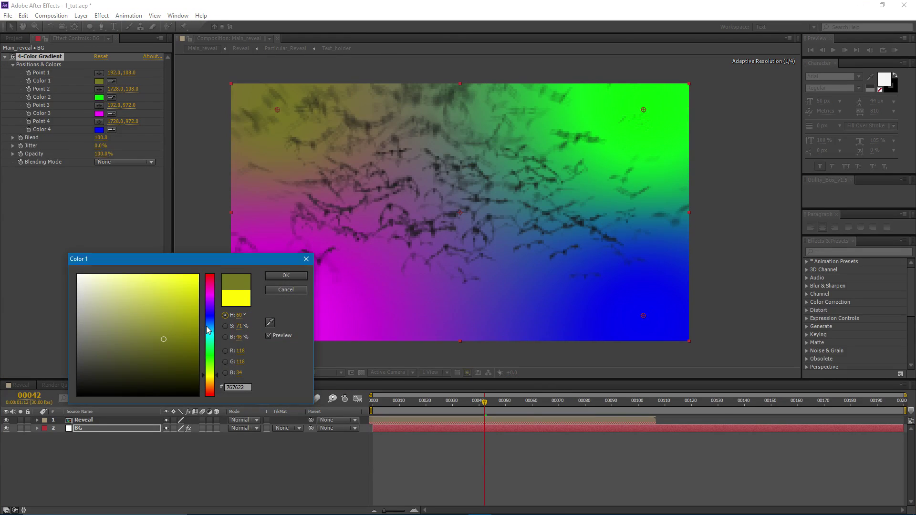
click(209, 330)
click(275, 275)
click(99, 97)
mouse_move(92, 359)
mouse_down()
mouse_move(67, 375)
mouse_move(71, 400)
mouse_up()
Set the gradient's Color 3 to dark slate blue 363E4B and Color 4 to a muted teal
click(99, 114)
drag(90, 344, 100, 364)
click(213, 327)
click(286, 275)
click(99, 130)
click(134, 344)
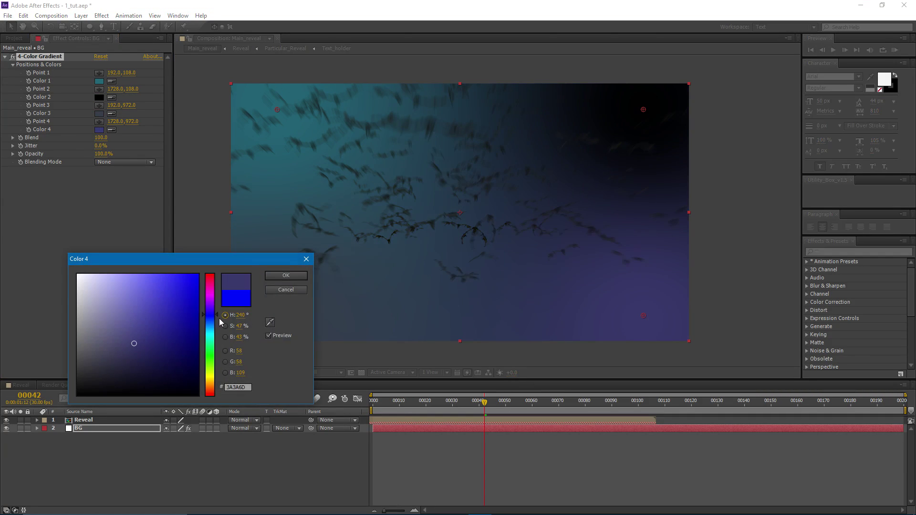
click(214, 334)
click(286, 276)
Rearrange the gradient's four points, with the black one above the frame's upper left, and shift Color 3 to a dark grey-teal
scroll(569, 253, down, 2)
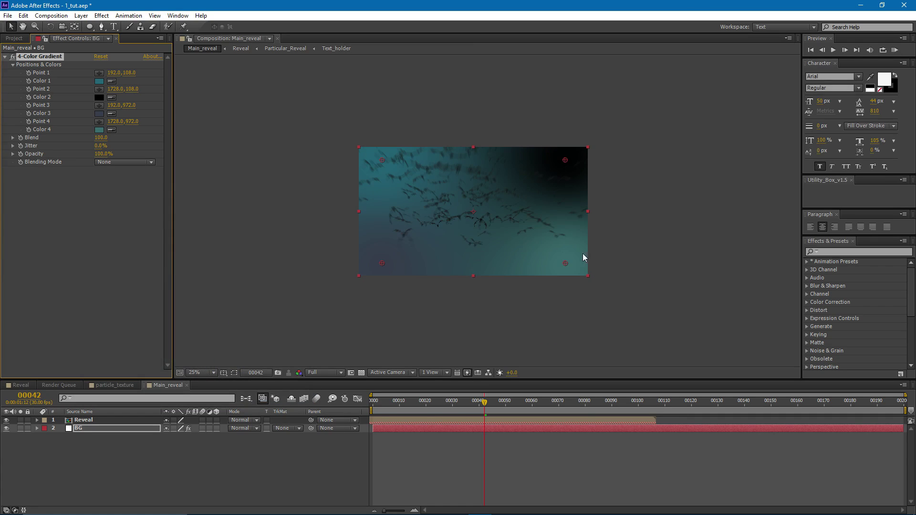
drag(565, 261, 466, 168)
drag(564, 161, 414, 133)
drag(381, 162, 638, 262)
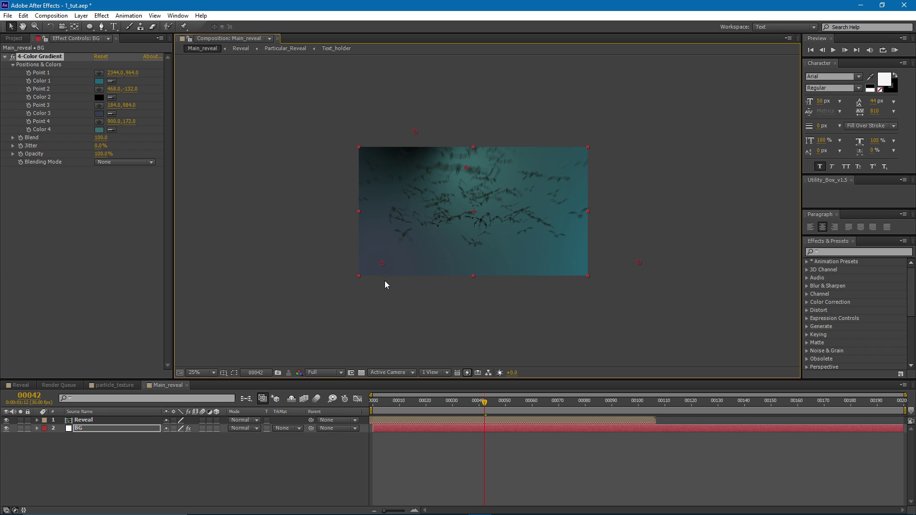
click(100, 114)
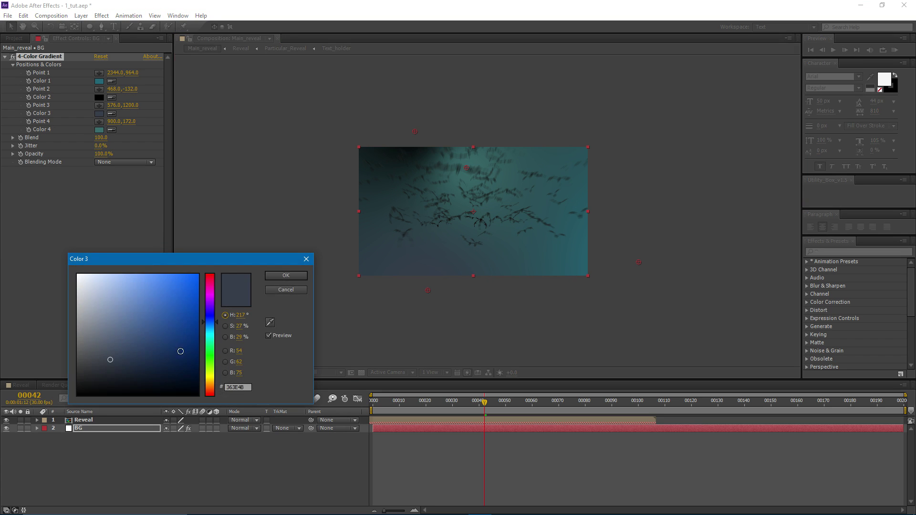
click(285, 275)
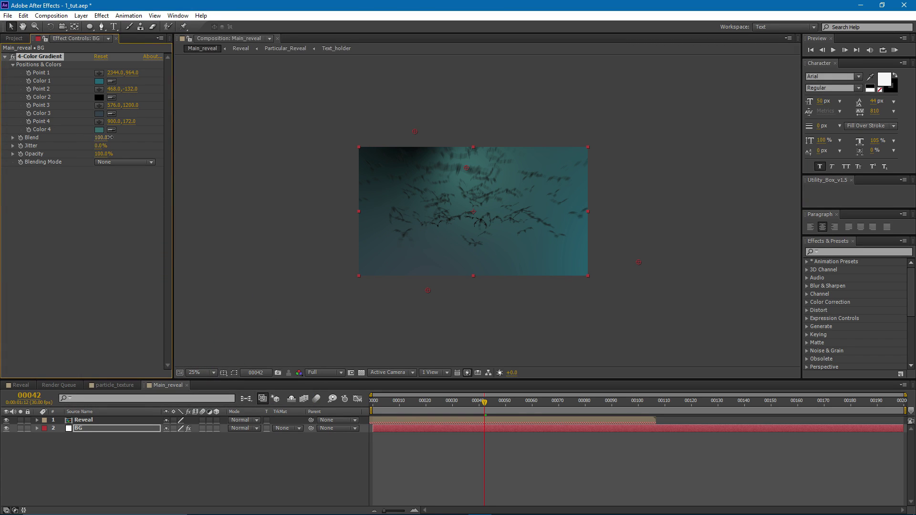
Raise the gradient's Blend to 624 and move Point 2 to 836, -100 and Point 4 to -500, 364
drag(100, 137, 294, 142)
drag(413, 130, 459, 135)
drag(467, 168, 299, 190)
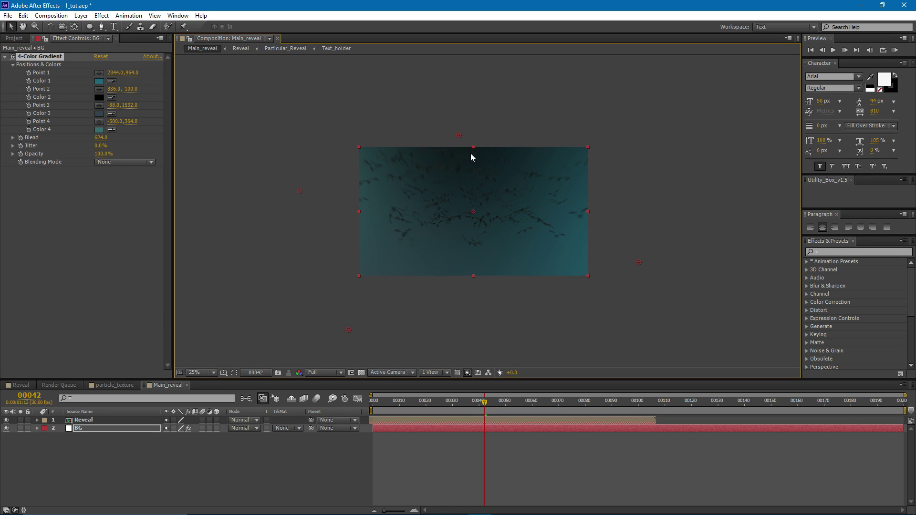
Move the gradient points farther outside the frame: Point 1 to 2792, 868, Point 2 to 128, -592, Point 3 to 1292, 2112, Point 4 to -1412, 924
drag(456, 138, 362, 115)
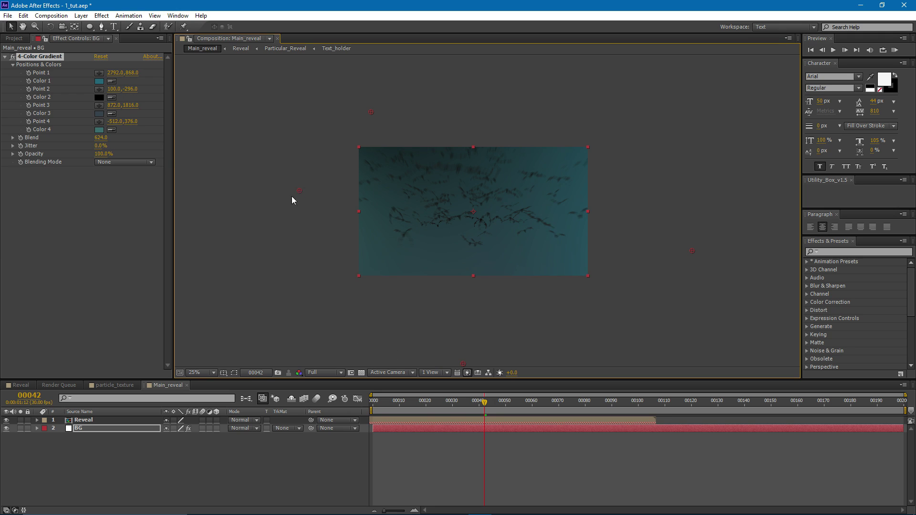
drag(300, 191, 191, 257)
drag(373, 114, 376, 76)
drag(480, 245, 456, 177)
drag(439, 295, 488, 330)
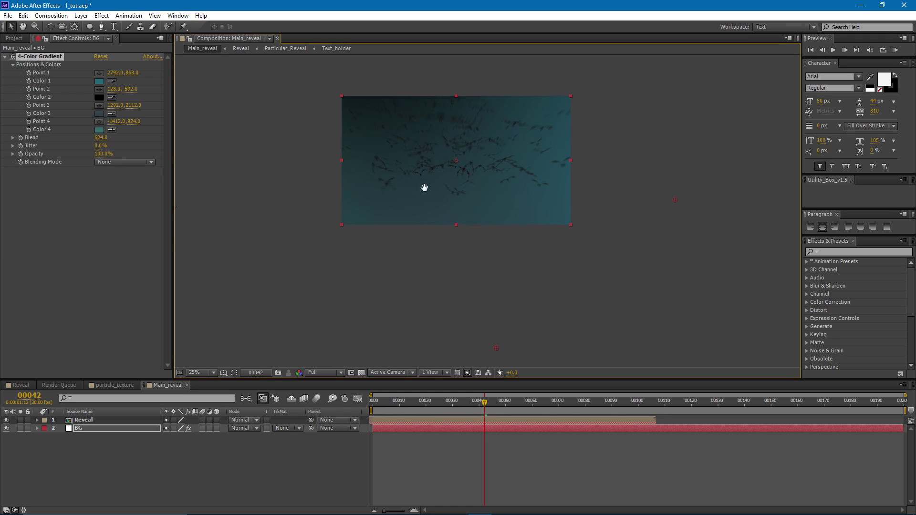
scroll(413, 162, up, 2)
Create another white solid with the default settings and place it between the Reveal and BG layers
click(127, 431)
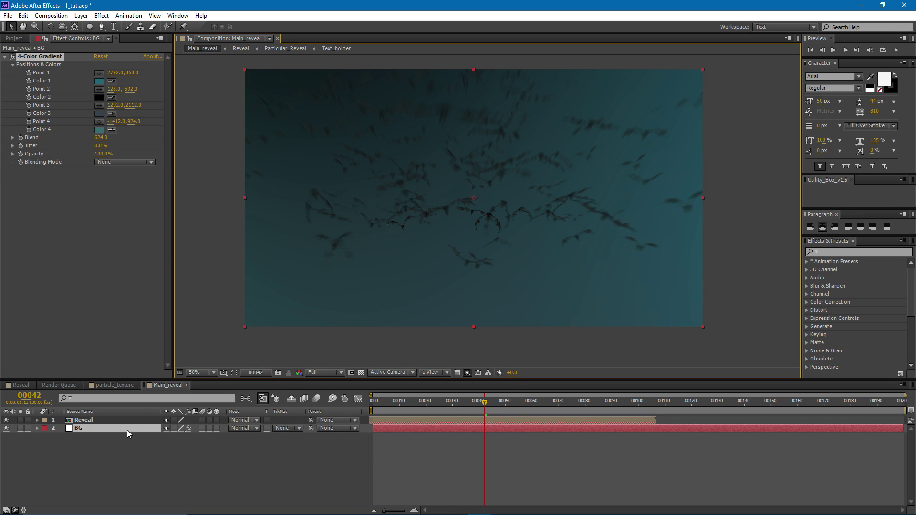
key(ctrl+y)
key(Return)
drag(89, 421, 100, 433)
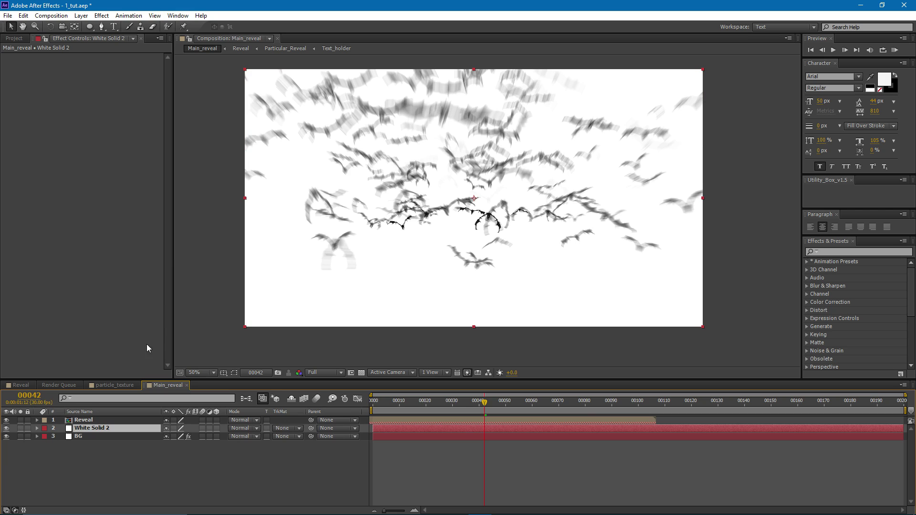
Apply Fractal Noise to White Solid 2 and set its Contrast to 12
click(101, 15)
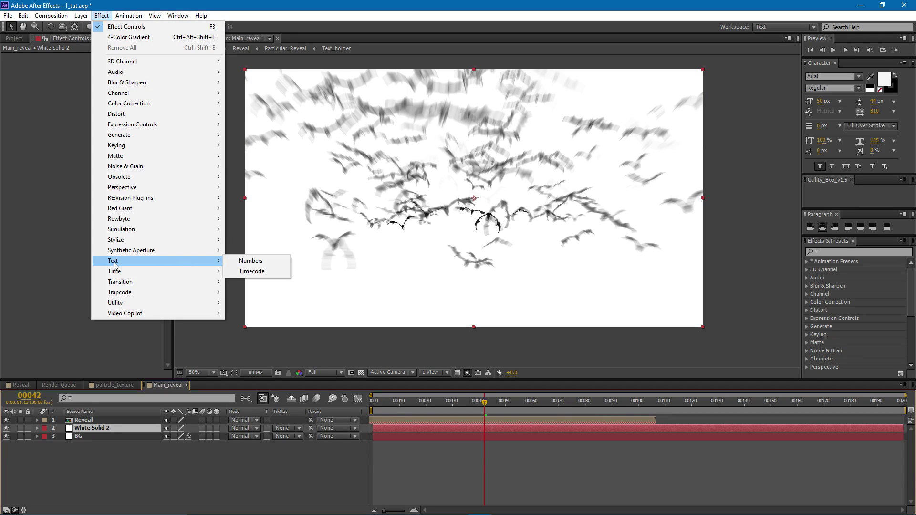
mouse_move(138, 166)
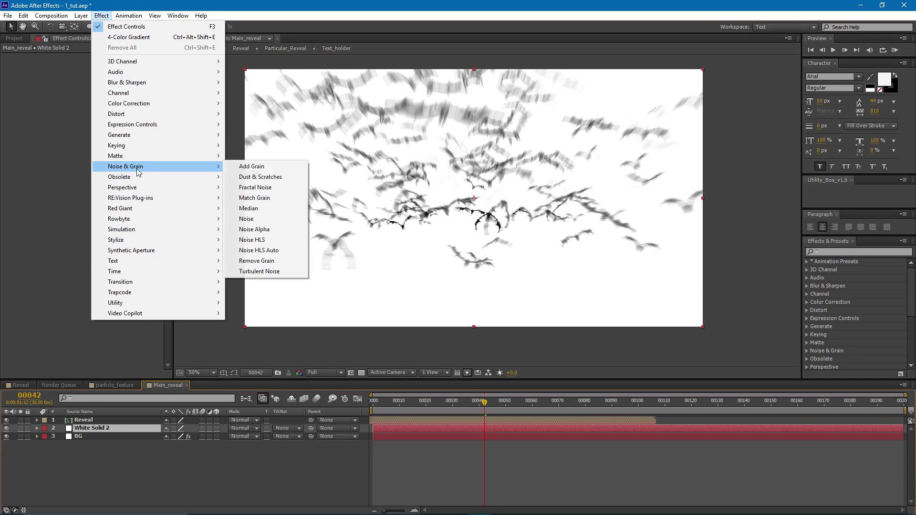
click(273, 187)
click(101, 89)
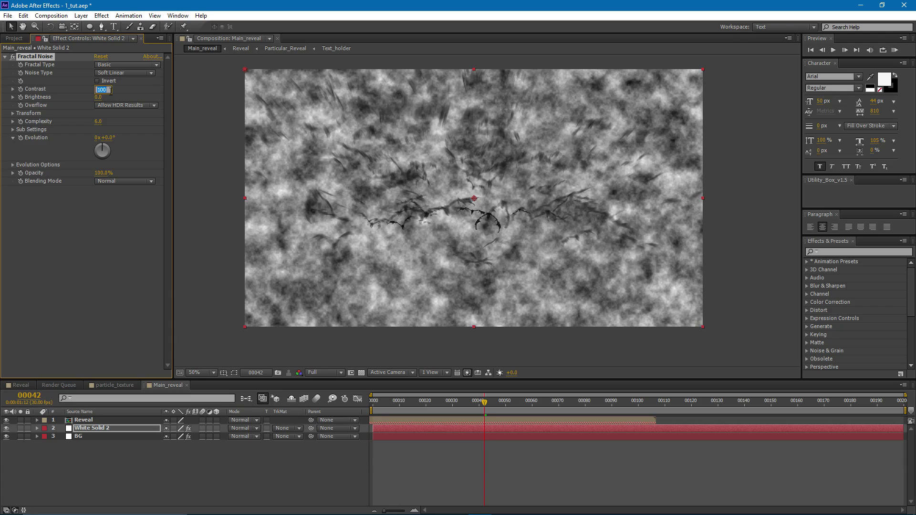
key(Return)
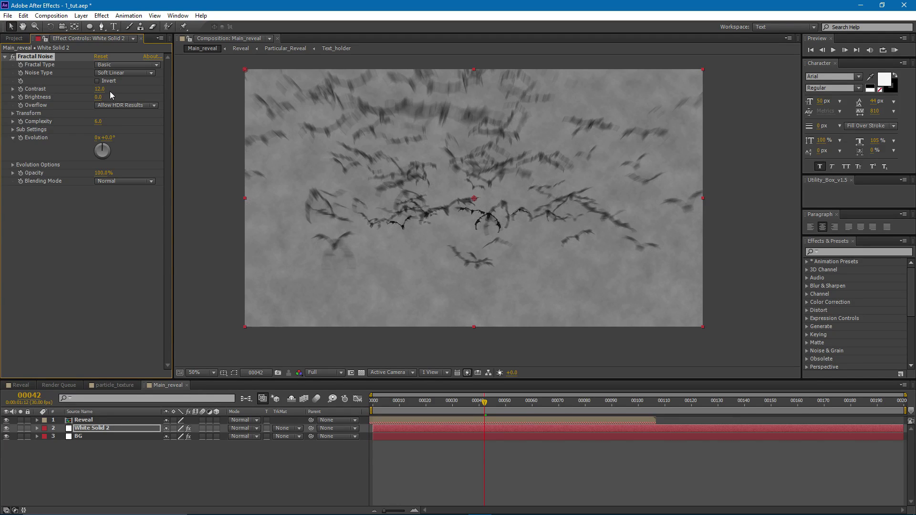
Set the blending mode of White Solid 2 to Soft Light
click(123, 428)
click(243, 428)
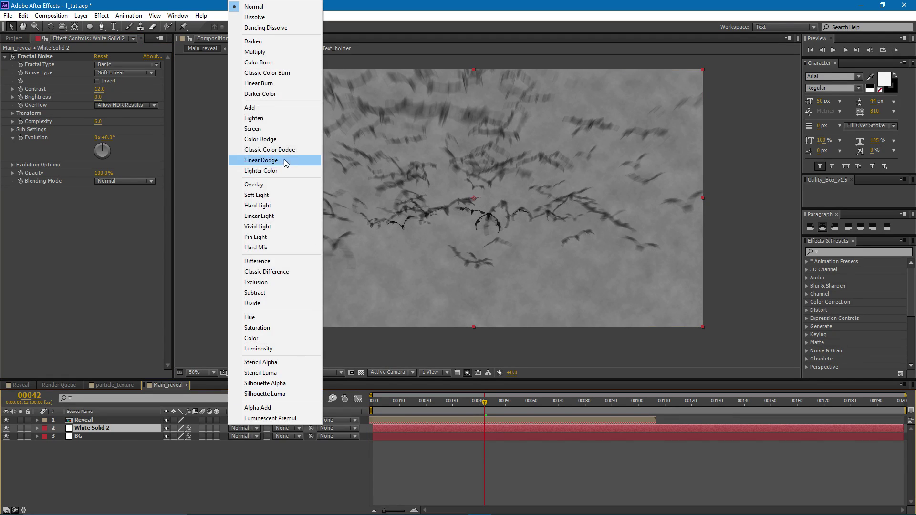
click(258, 195)
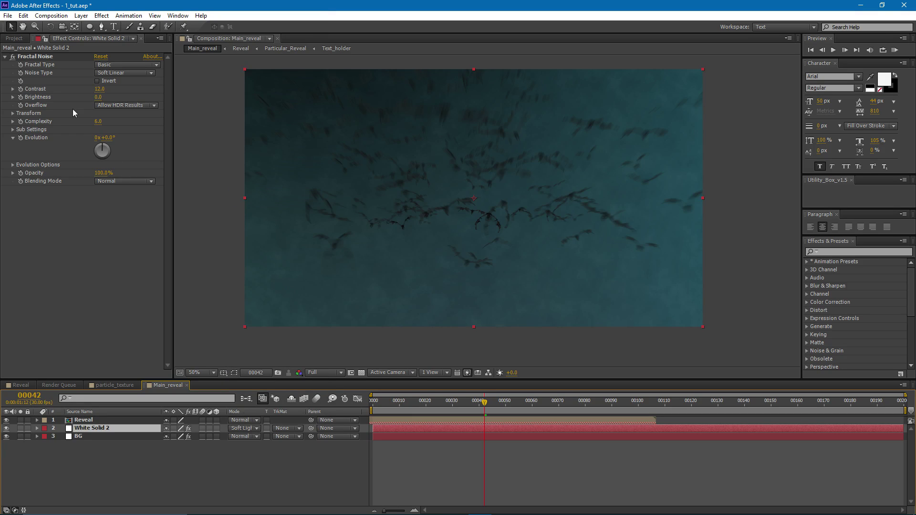
Increase the Fractal Noise Transform Scale to 147
click(12, 114)
drag(104, 137, 132, 138)
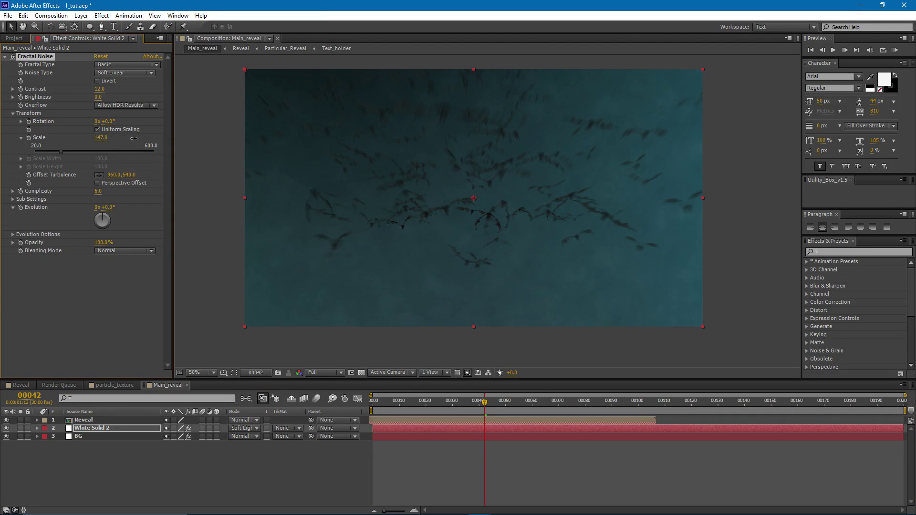
Create a new white solid named Particular with the default comp size
mouse_move(373, 203)
mouse_down()
mouse_move(381, 208)
mouse_move(367, 202)
mouse_up()
click(128, 464)
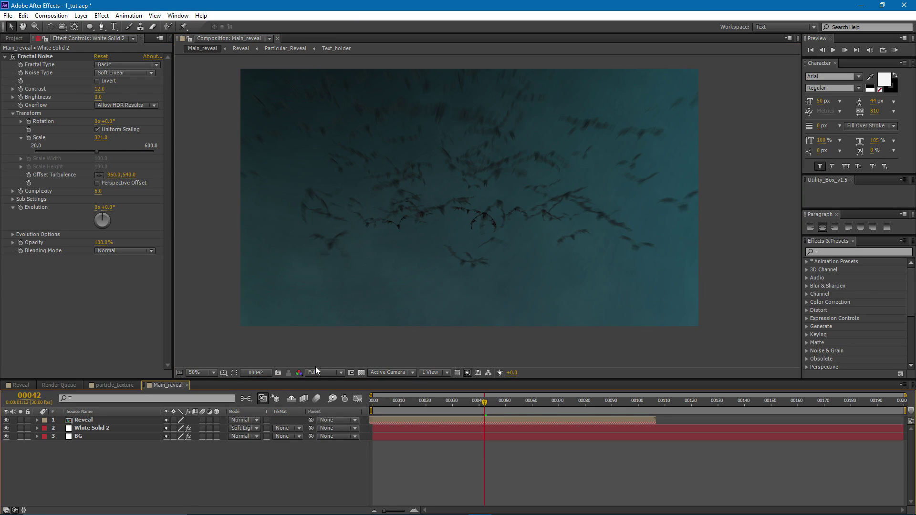
drag(400, 229, 406, 237)
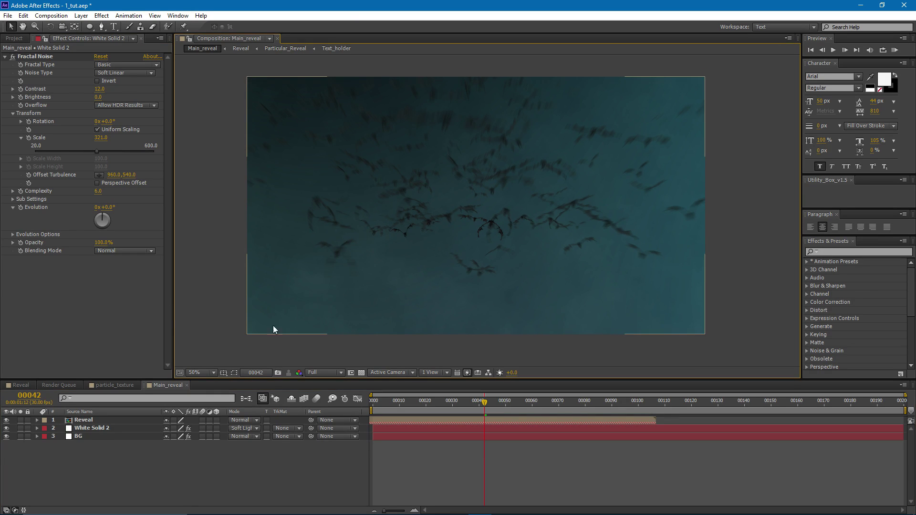
key(ctrl+y)
text(Paritc)
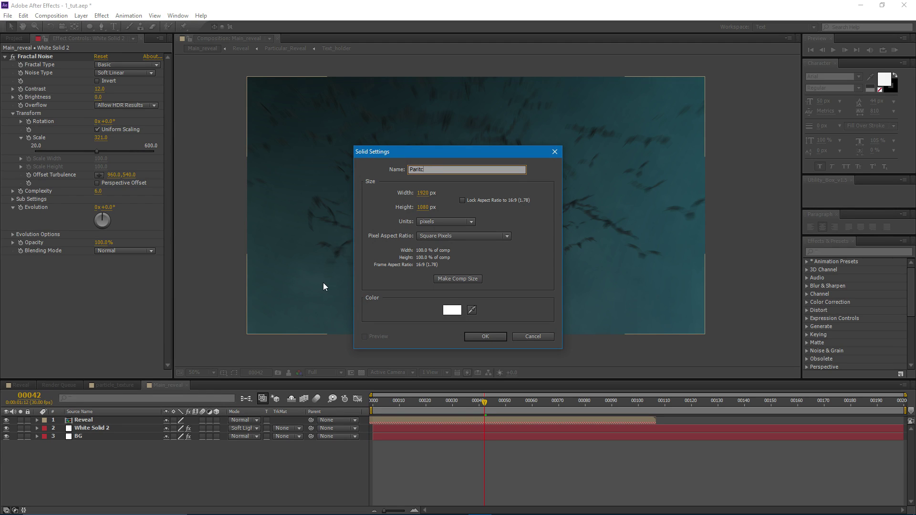
key(Return)
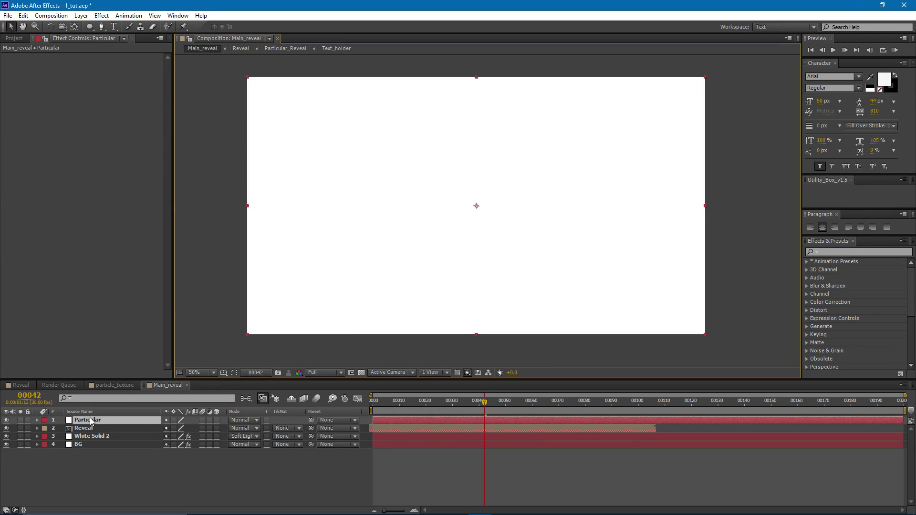
Apply the Trapcode Particular effect to the Particular layer and set its Emitter Type to Box
click(101, 17)
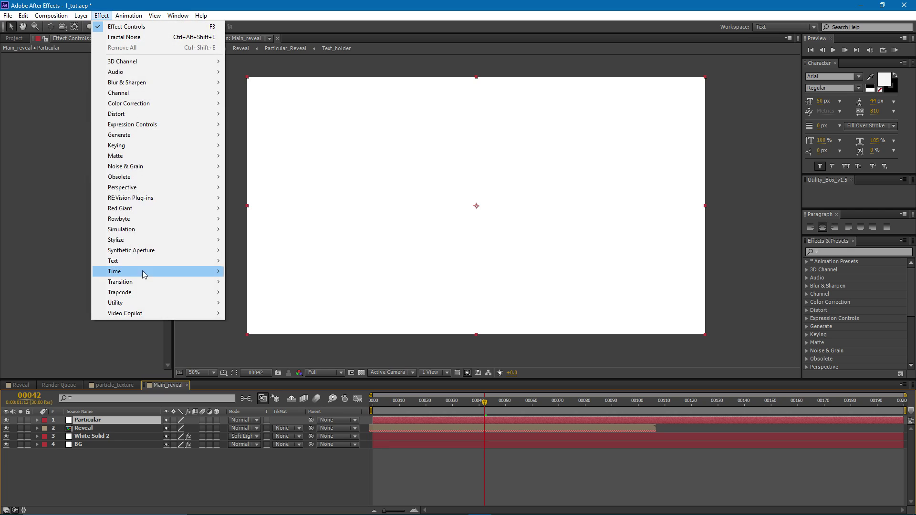
mouse_move(143, 292)
click(250, 313)
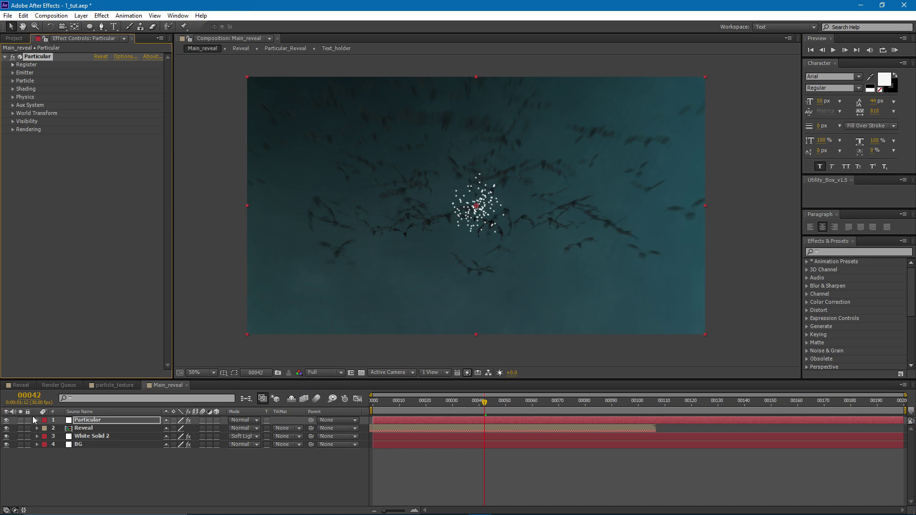
click(12, 73)
click(124, 89)
click(129, 110)
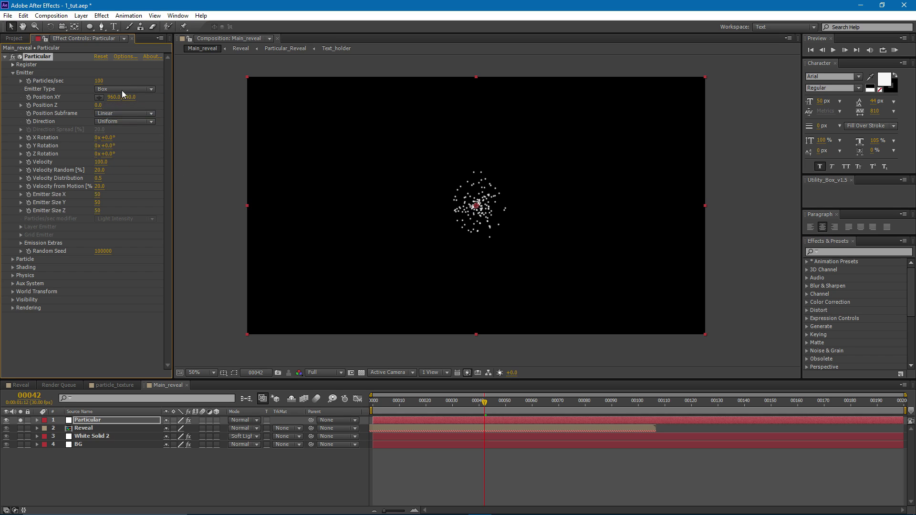
Enlarge the Particular emitter to size X 2303, Y 1010 and Z 3820
drag(96, 195, 238, 190)
drag(142, 200, 144, 201)
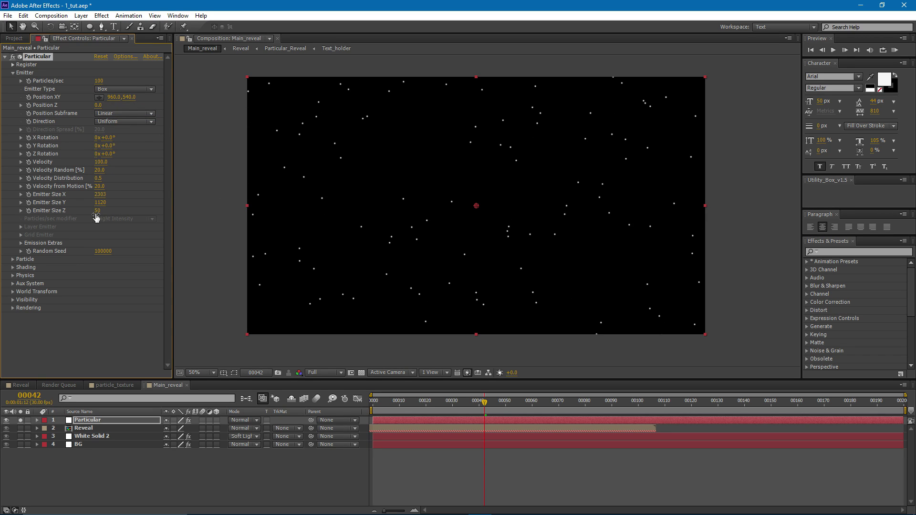
drag(205, 197, 283, 197)
mouse_move(102, 203)
mouse_down()
mouse_move(111, 203)
mouse_move(97, 203)
mouse_up()
Configure the emitter with Velocity 4, Particles/sec 148 and an emission Pre Run of 100
click(99, 162)
text(4)
key(Return)
drag(102, 83, 102, 84)
click(21, 243)
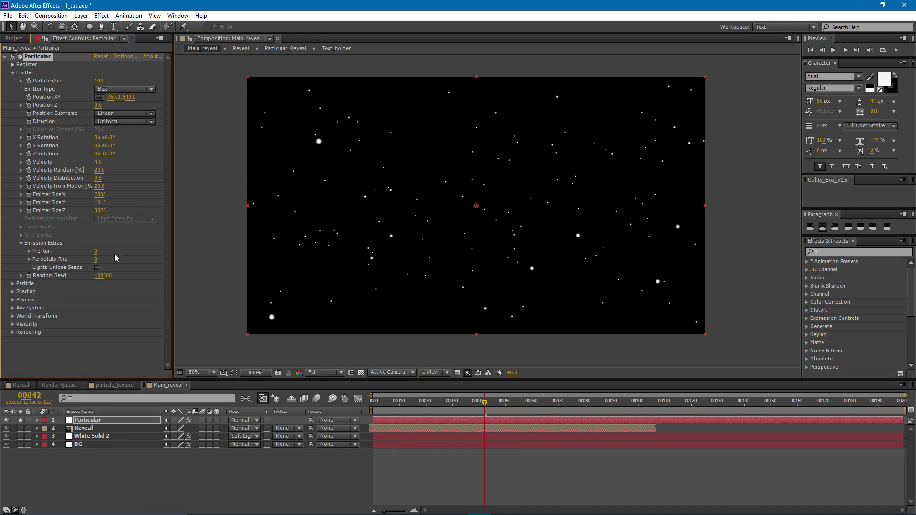
drag(124, 247, 245, 245)
Configure the particles as Cloudlet with Cloudlet Feather 100, Size 101, Size Random 48, Opacity 5 and Opacity Random 100
click(12, 284)
scroll(77, 280, down, 3)
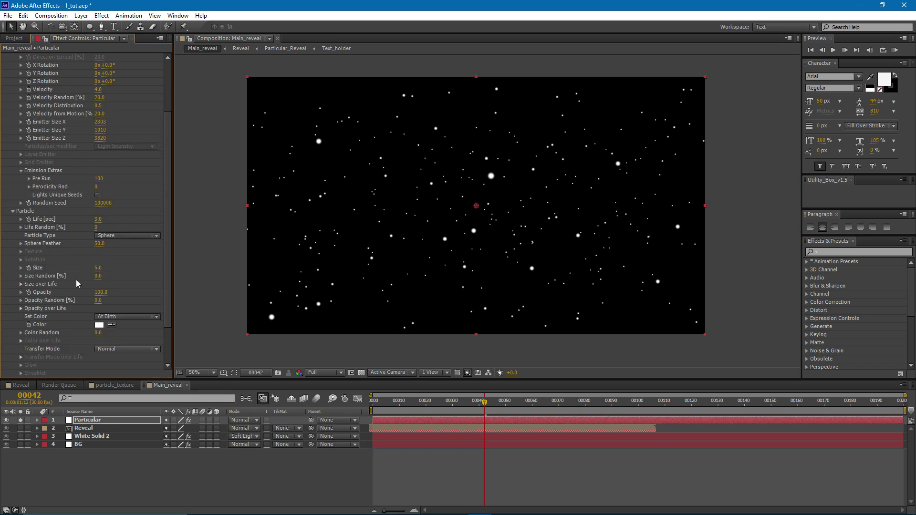
click(115, 235)
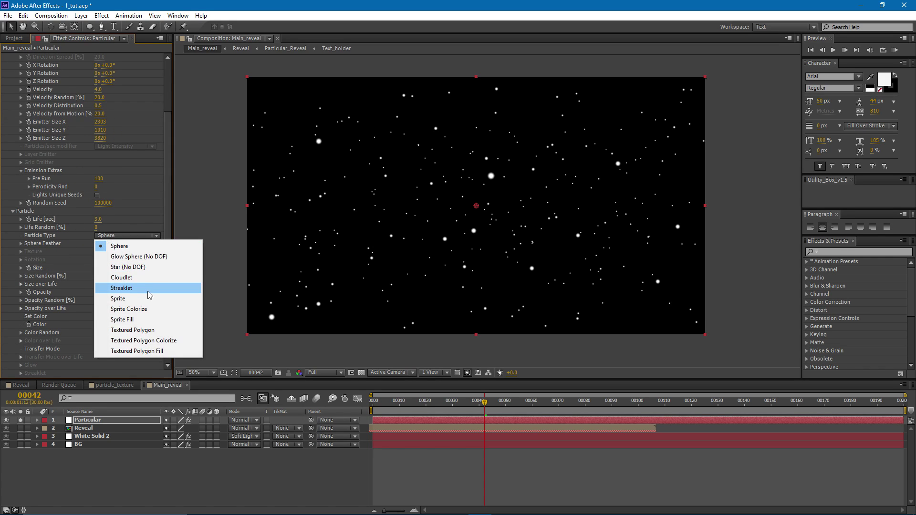
click(138, 278)
drag(100, 245, 244, 243)
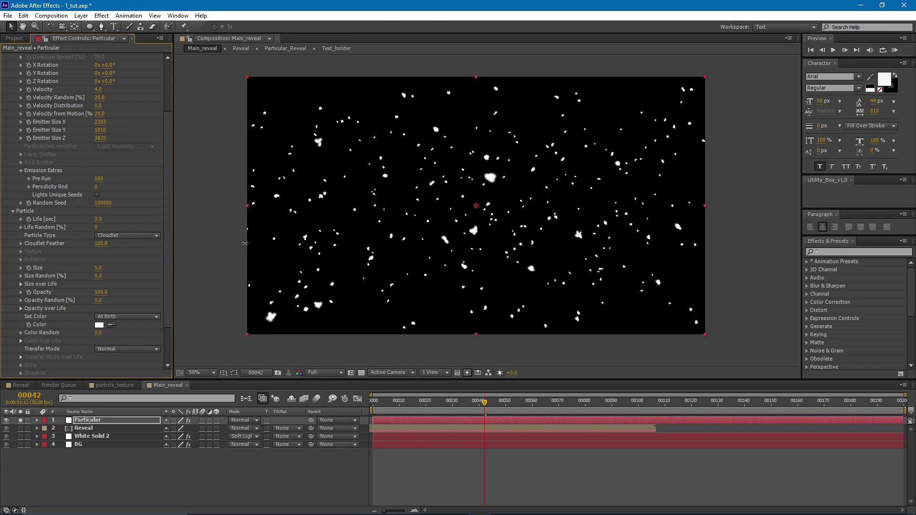
drag(99, 268, 160, 293)
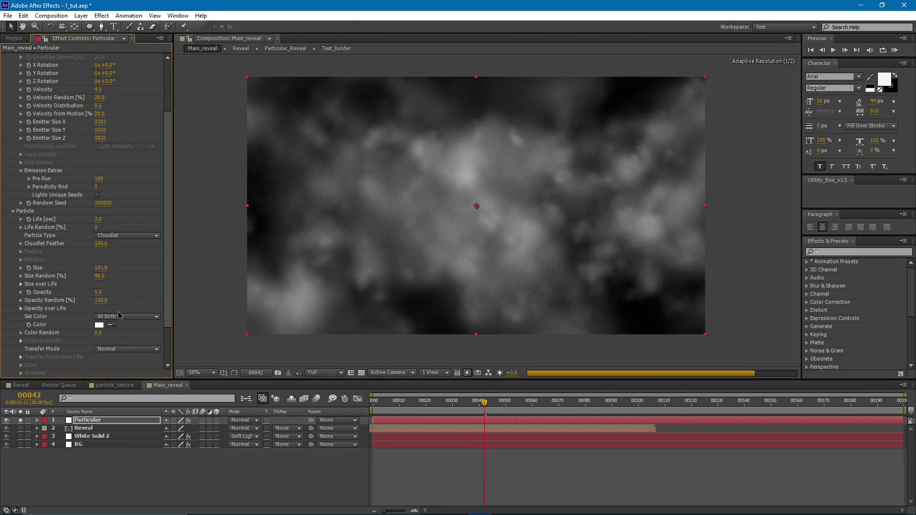
Set the particle color to Random from Gradient and load the white-cyan-blue preset for Color over Life
scroll(101, 310, down, 3)
click(127, 274)
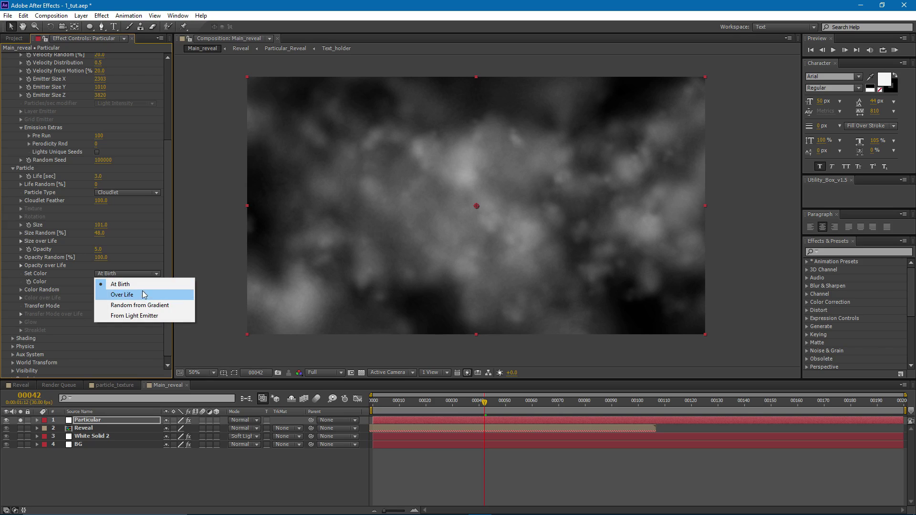
click(134, 305)
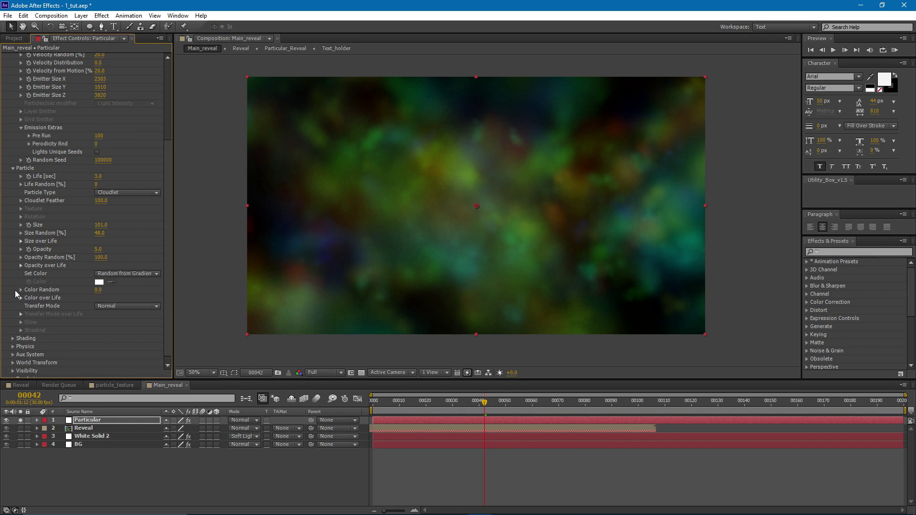
scroll(15, 290, down, 1)
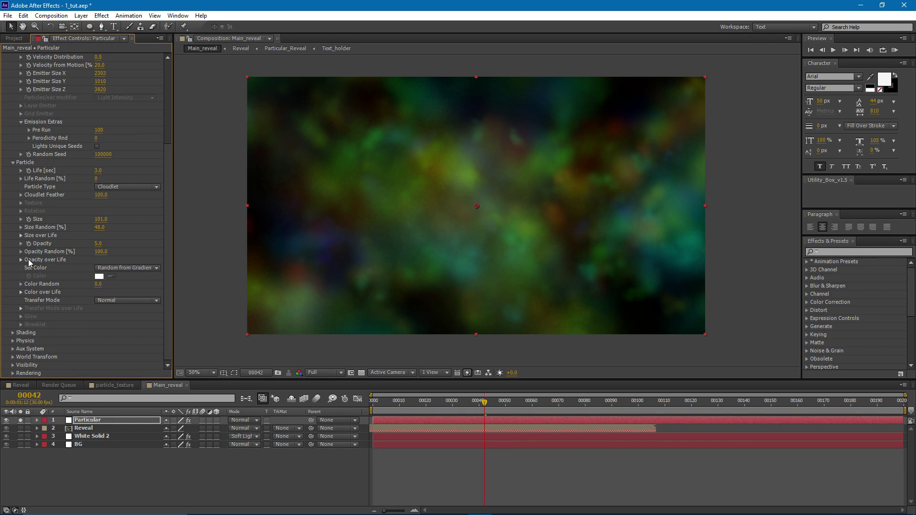
click(20, 293)
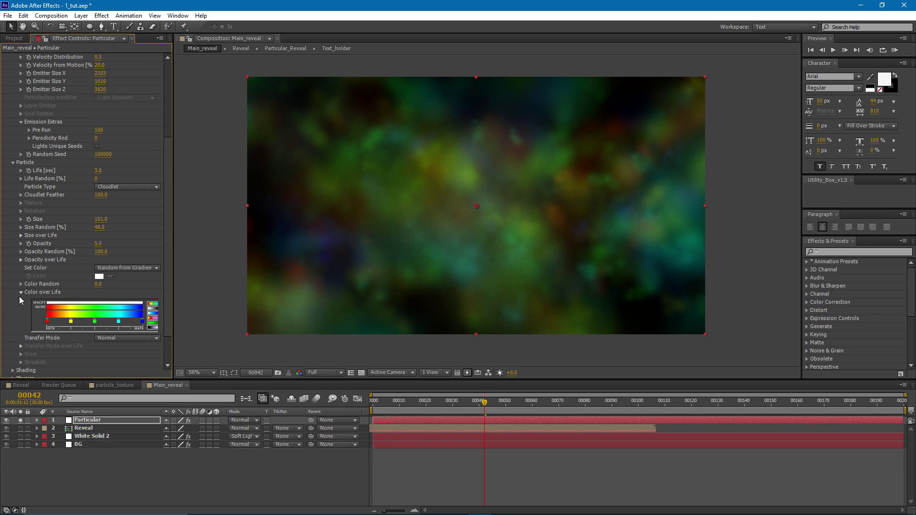
click(152, 314)
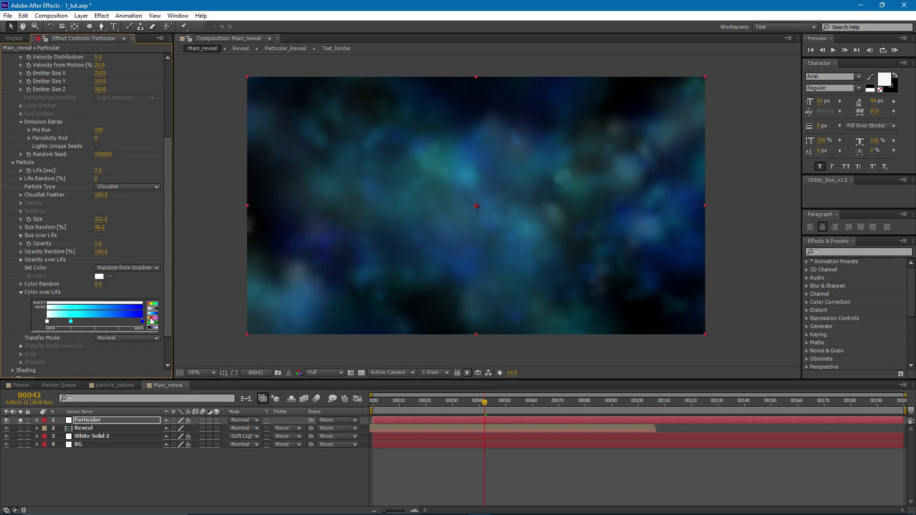
Change the first stop of the Color over Life gradient to grey-blue 5B6972
double_click(47, 322)
drag(208, 336, 208, 326)
click(101, 341)
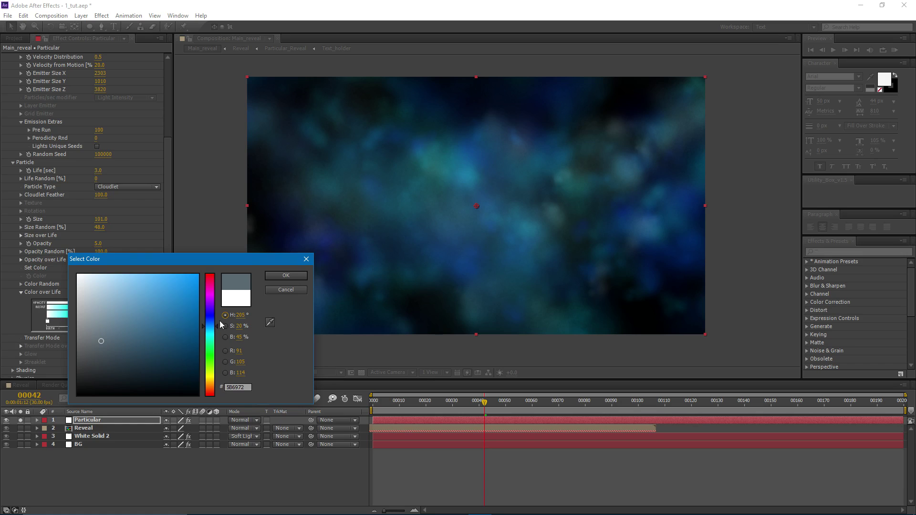
click(285, 276)
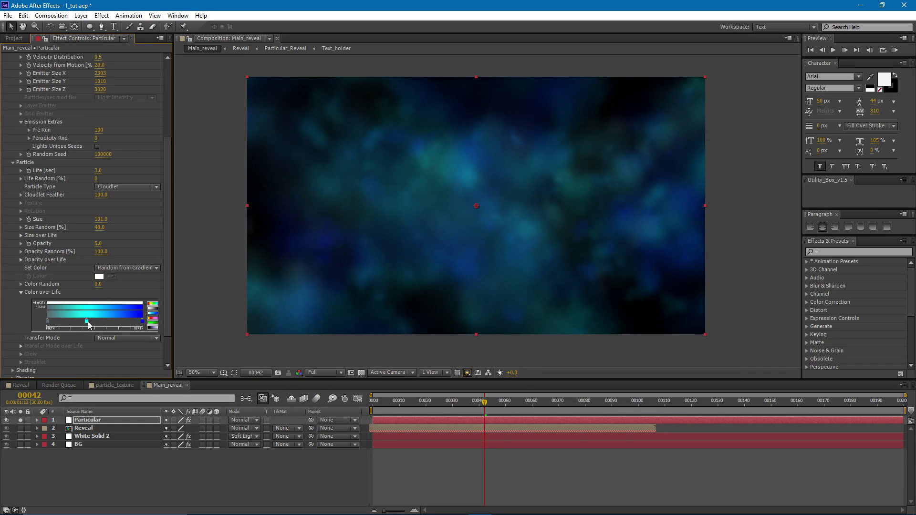
Recolor the Color over Life gradient's end stop to a muted blue and its middle stop to a muted teal
double_click(143, 321)
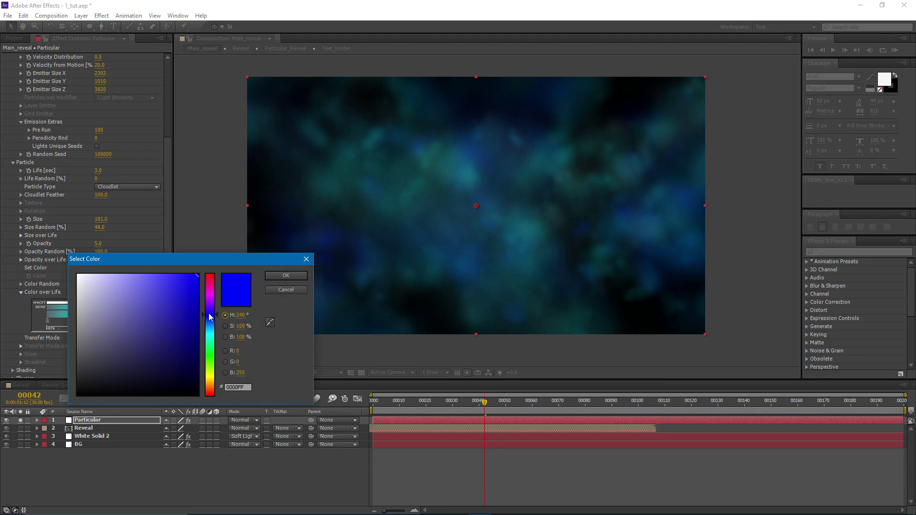
drag(212, 319, 212, 321)
mouse_move(145, 304)
mouse_down()
mouse_move(161, 299)
mouse_move(152, 313)
mouse_up()
click(267, 279)
double_click(94, 321)
click(277, 276)
Place the Particular layer beneath Reveal and set its blending mode to Screen
drag(122, 419, 122, 429)
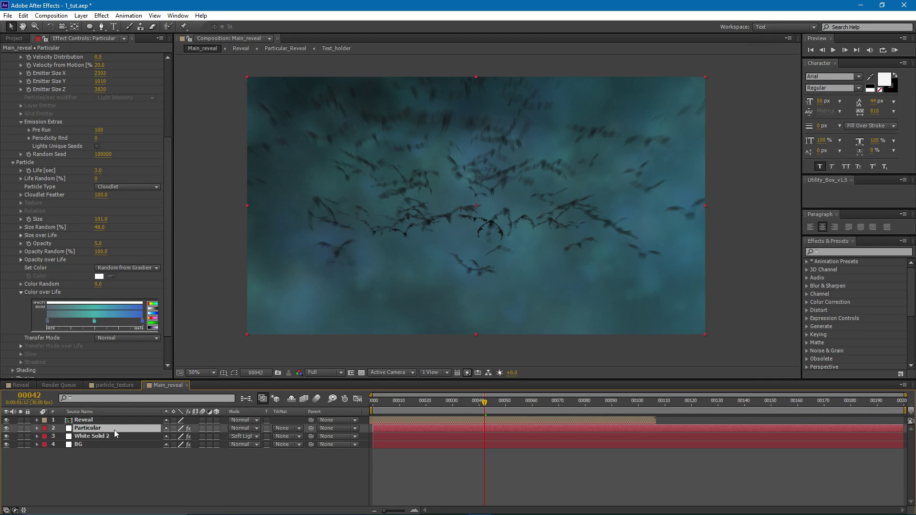
click(240, 428)
click(262, 129)
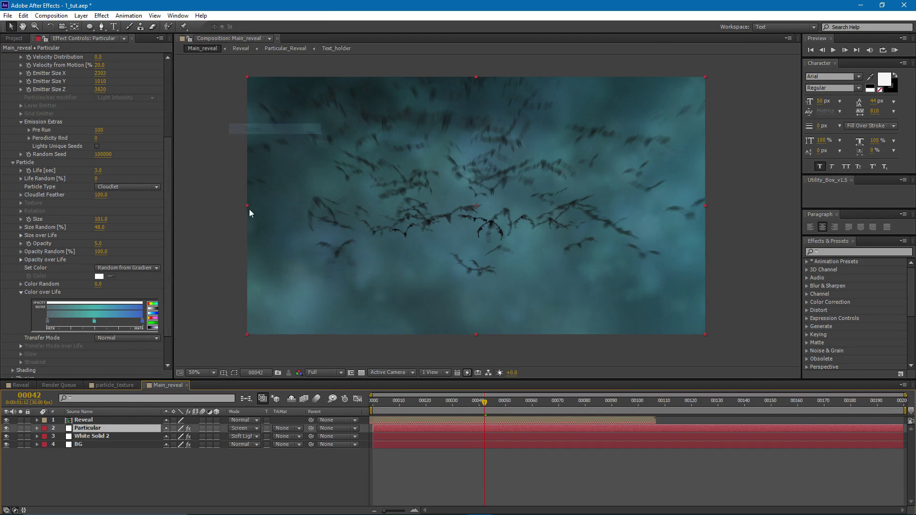
Lower the Particular layer's Opacity to 77%
key(t)
drag(170, 436, 160, 435)
drag(456, 273, 449, 269)
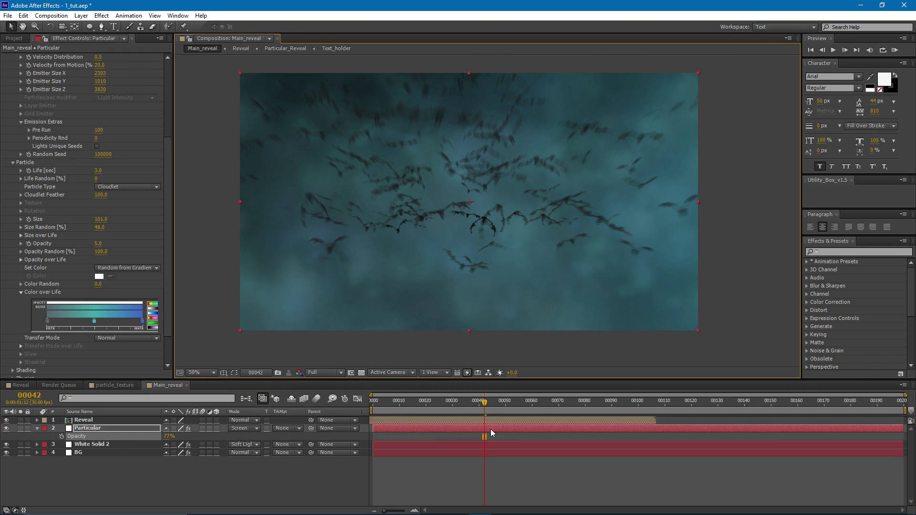
Create an adjustment layer and place it directly beneath the Reveal layer
click(532, 472)
key(ctrl+alt+y)
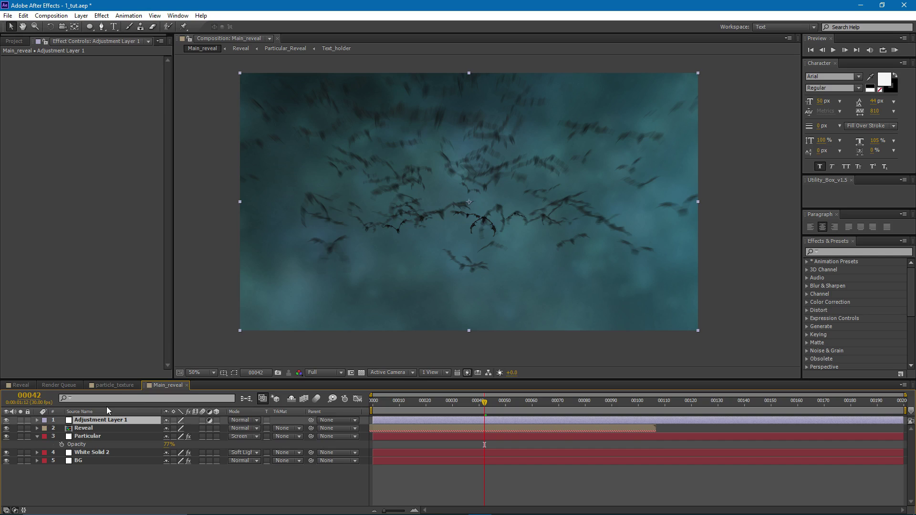
drag(121, 419, 97, 423)
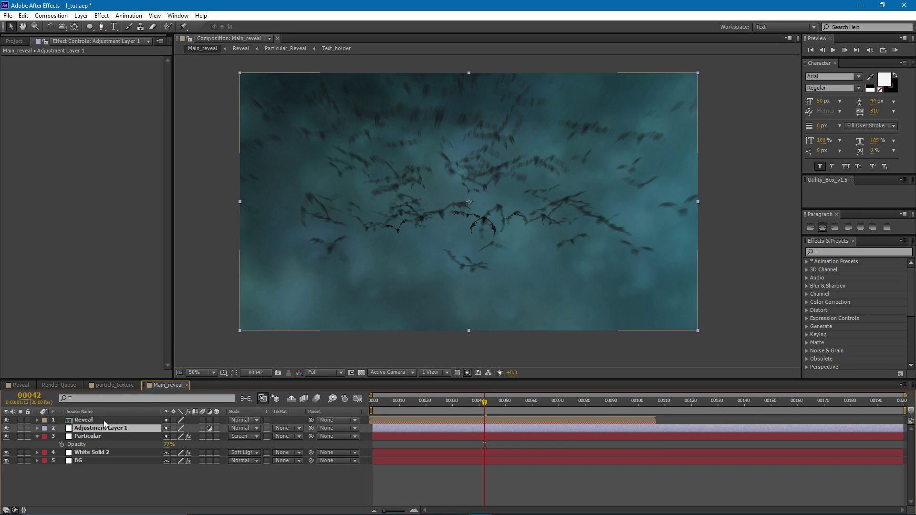
Apply Curves to the adjustment layer and shape the RGB curve into a gentle contrast S-curve
click(101, 15)
mouse_move(130, 103)
click(251, 294)
drag(32, 156, 37, 159)
drag(94, 102, 91, 97)
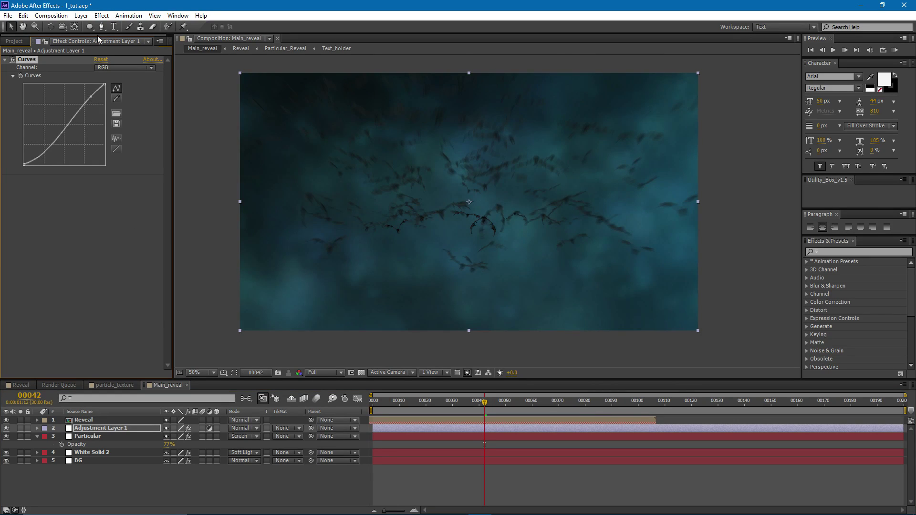
Add a Tint effect with Amount to Tint 48% to the adjustment layer and order it above Curves
click(102, 16)
mouse_move(142, 106)
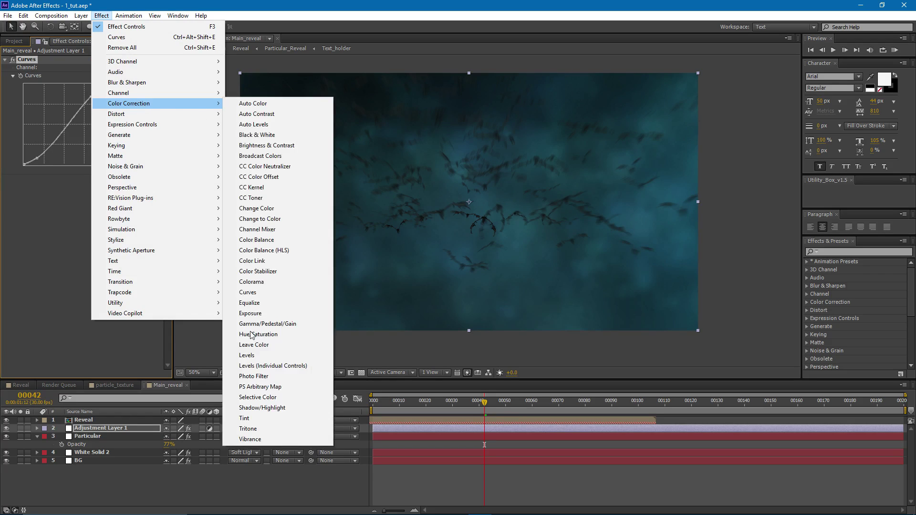
click(248, 418)
drag(98, 209, 86, 204)
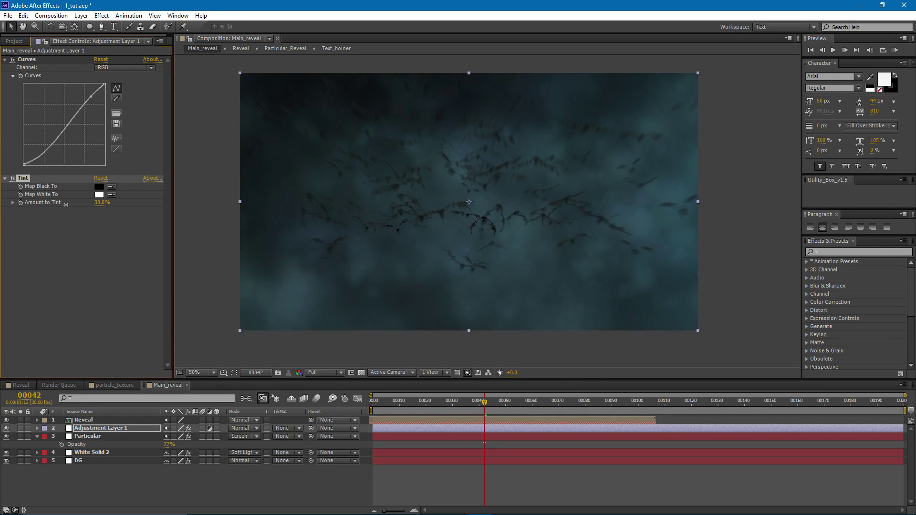
drag(26, 60, 63, 238)
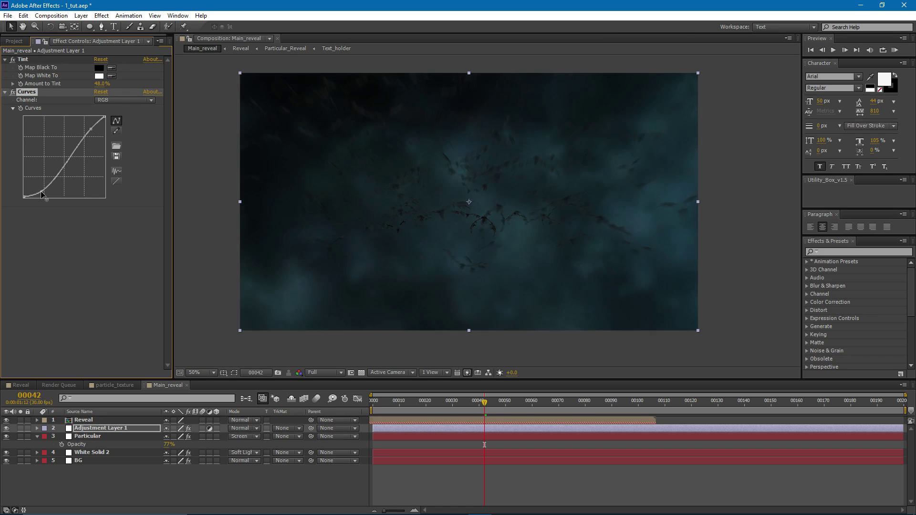
Raise the black point of the Blue channel slightly in Curves to tint the shadows blue
click(123, 100)
click(120, 142)
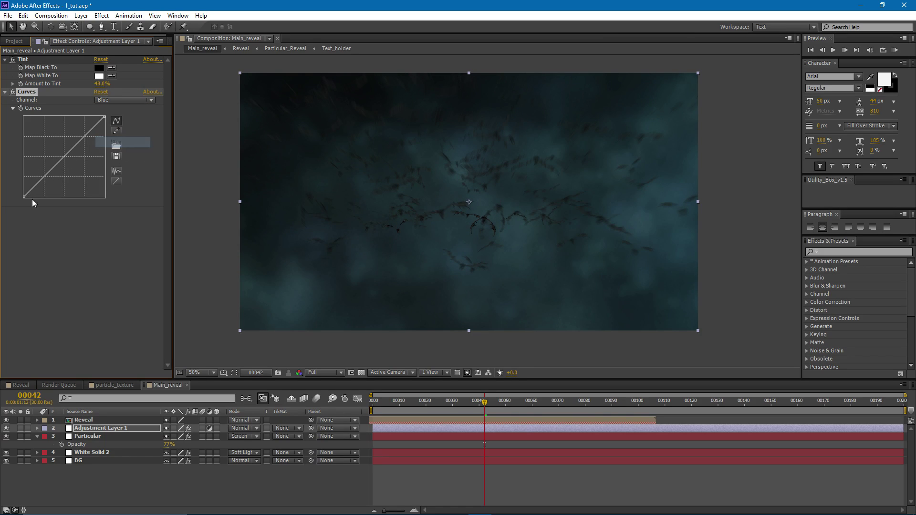
click(22, 196)
drag(24, 197, 20, 194)
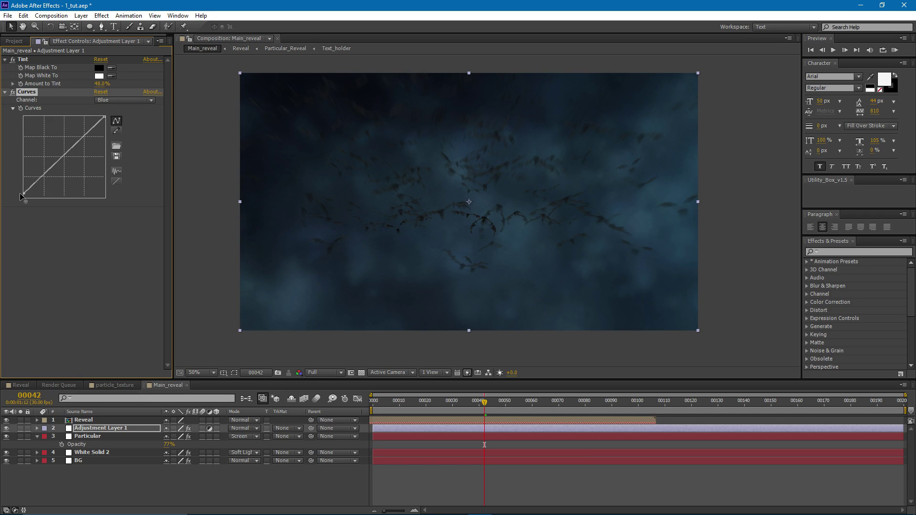
Duplicate Adjustment Layer 1 and set the upper copy's blending mode to Multiply
click(127, 485)
click(98, 428)
key(ctrl+d)
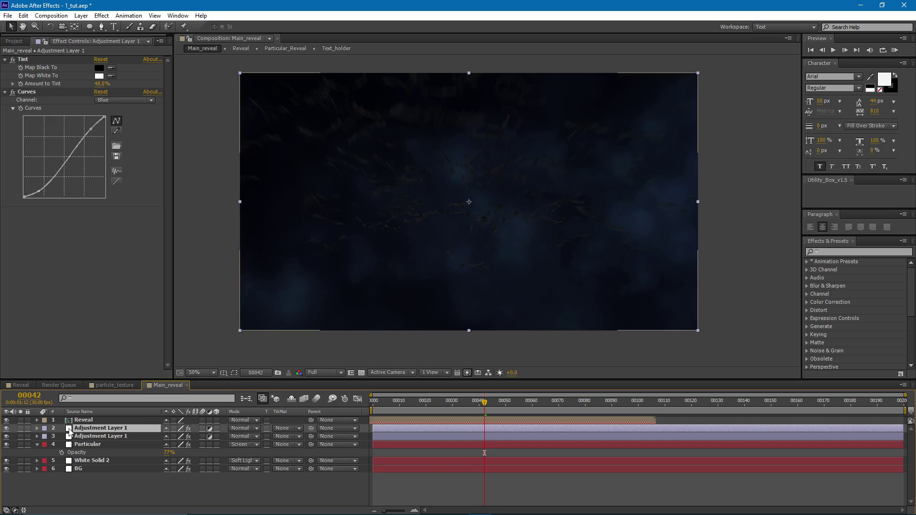
click(239, 429)
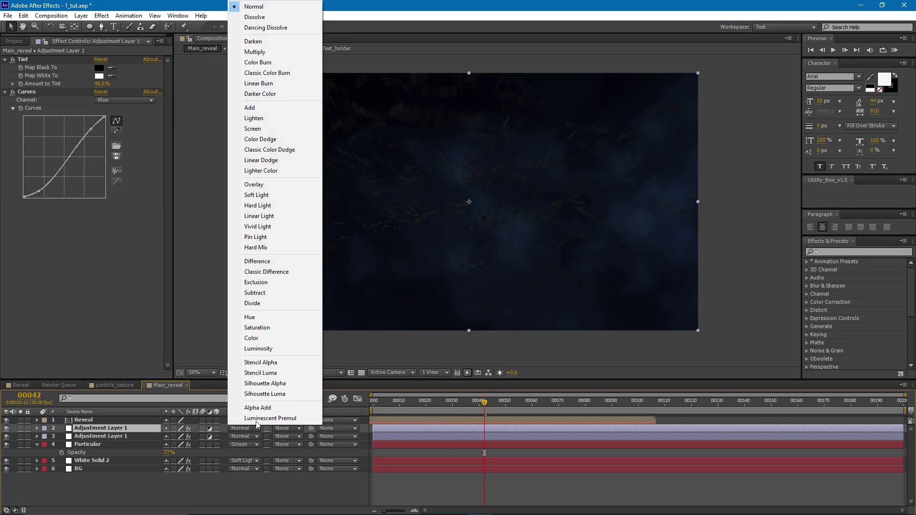
click(260, 52)
Draw a large elliptical mask, wider than the frame, on the Multiply adjustment layer and position it over the frame's lower half
click(89, 27)
click(89, 27)
click(126, 47)
scroll(429, 203, down, 1)
drag(436, 199, 386, 137)
drag(427, 240, 232, 137)
drag(396, 162, 406, 195)
key(v)
drag(436, 169, 436, 176)
Feather the Multiply adjustment layer's elliptical mask by 515 pixels and reshape its upper edge by shifting the top vertex
key(f)
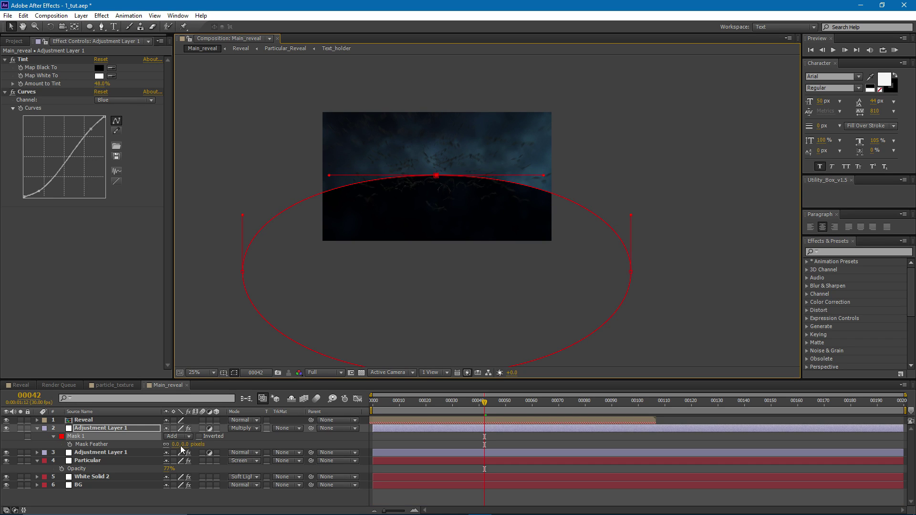
drag(178, 445, 304, 445)
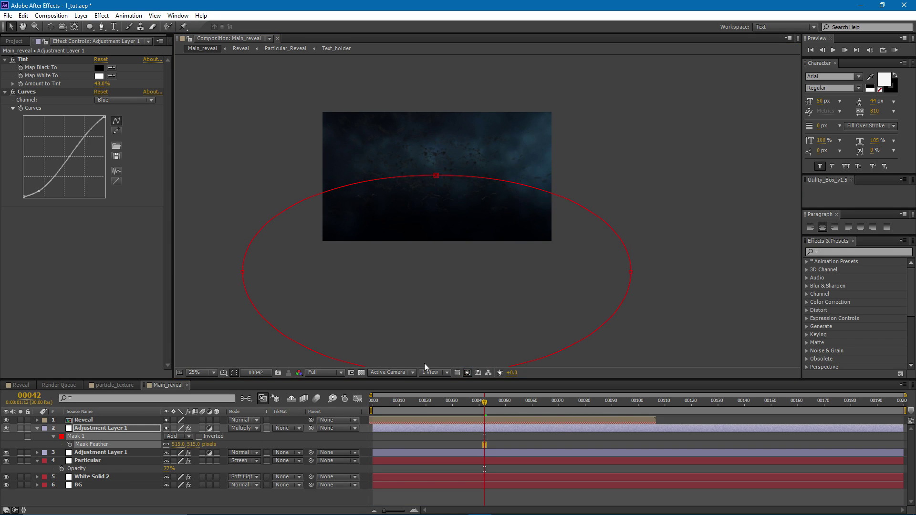
drag(436, 175, 433, 164)
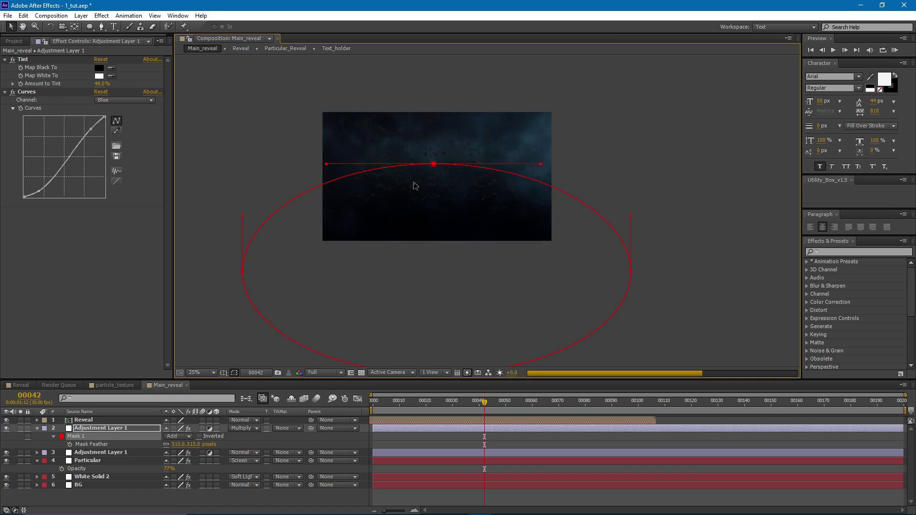
scroll(416, 186, up, 2)
drag(431, 160, 387, 189)
click(386, 446)
Duplicate the lower, unmasked Adjustment Layer 1 and place the copy above the Multiply adjustment layer
click(99, 430)
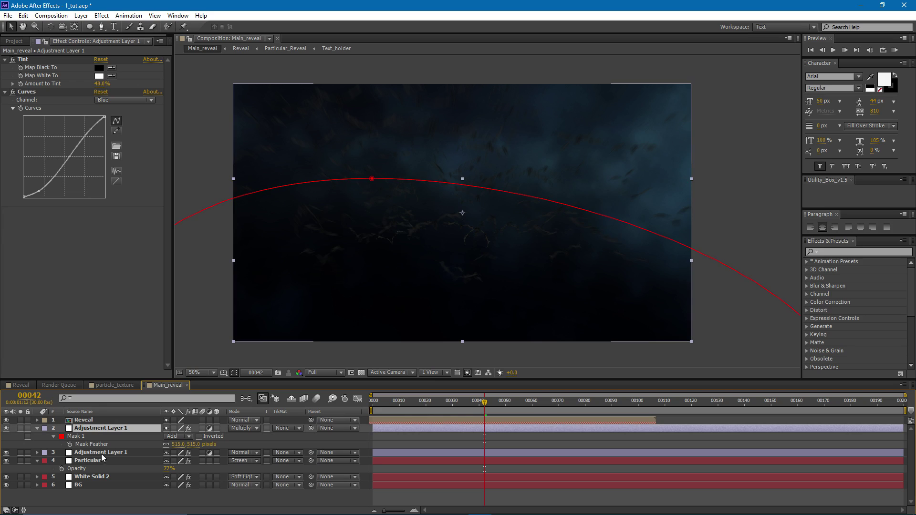
click(122, 453)
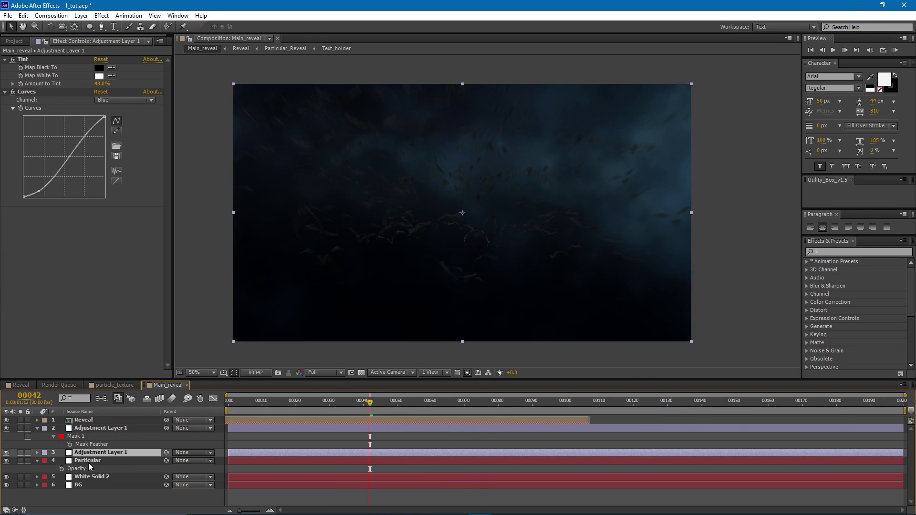
key(ctrl+d)
drag(99, 453, 173, 418)
drag(210, 323, 230, 327)
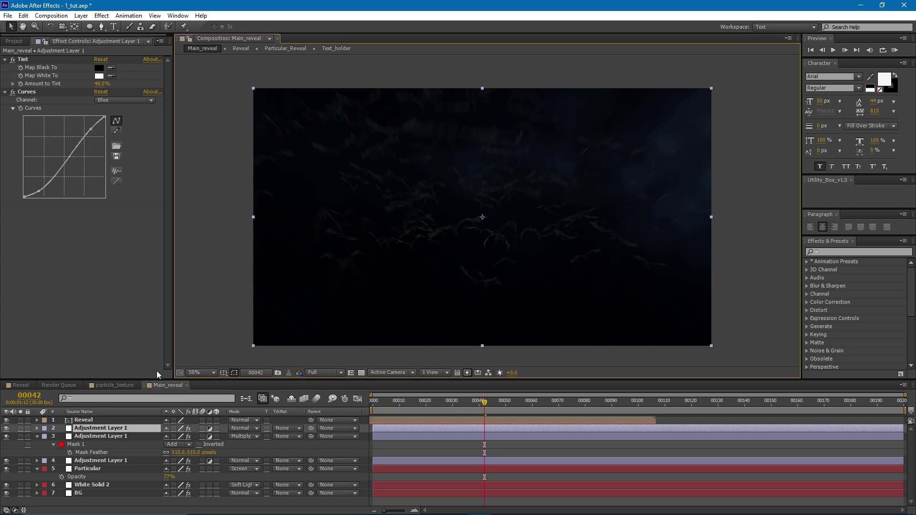
Replace the Tint and Curves effects on the copied adjustment layer with a new Curves effect that raises the RGB midtones
click(21, 60)
shift+click(28, 93)
key(Delete)
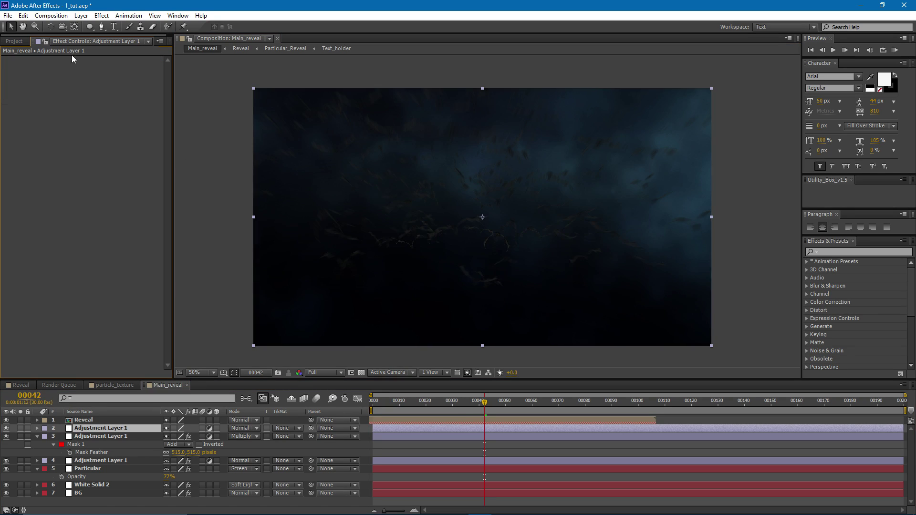
click(101, 15)
mouse_move(160, 104)
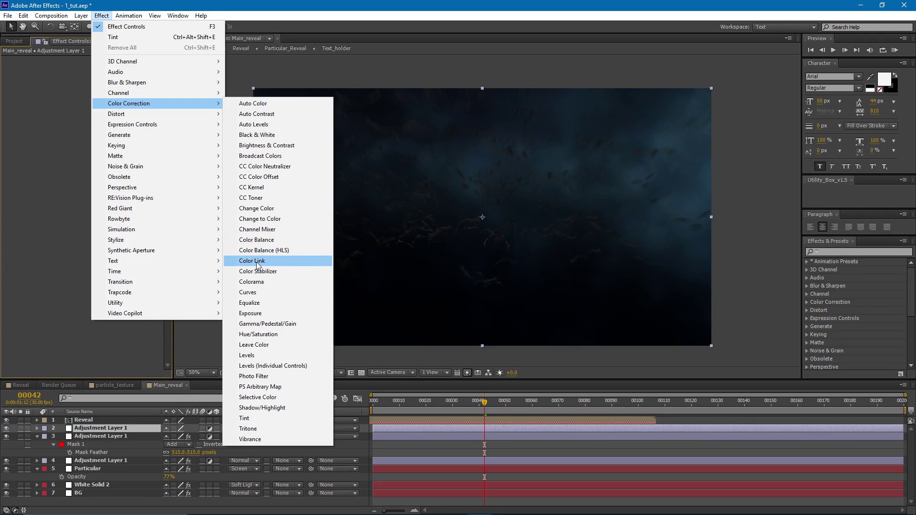
click(254, 296)
drag(67, 122, 68, 112)
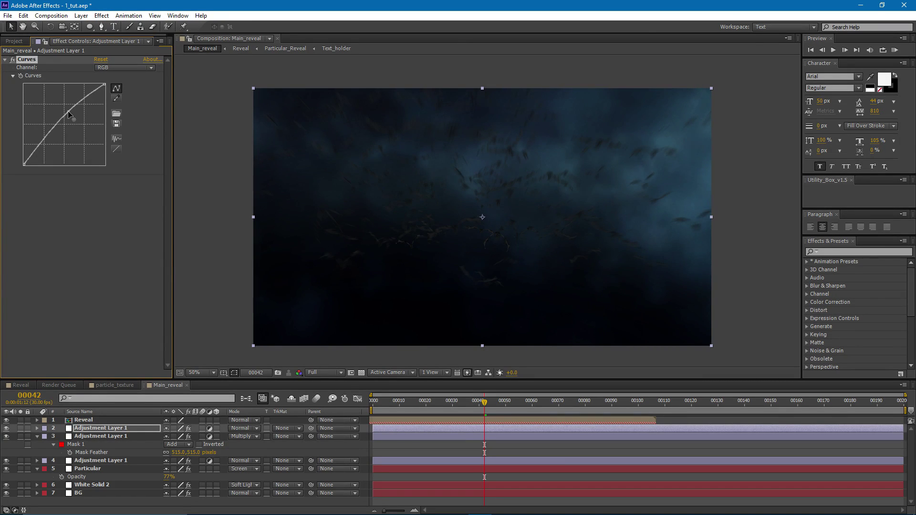
Add a Curves effect to the Reveal layer and raise its RGB curve strongly to brighten the bats
click(84, 421)
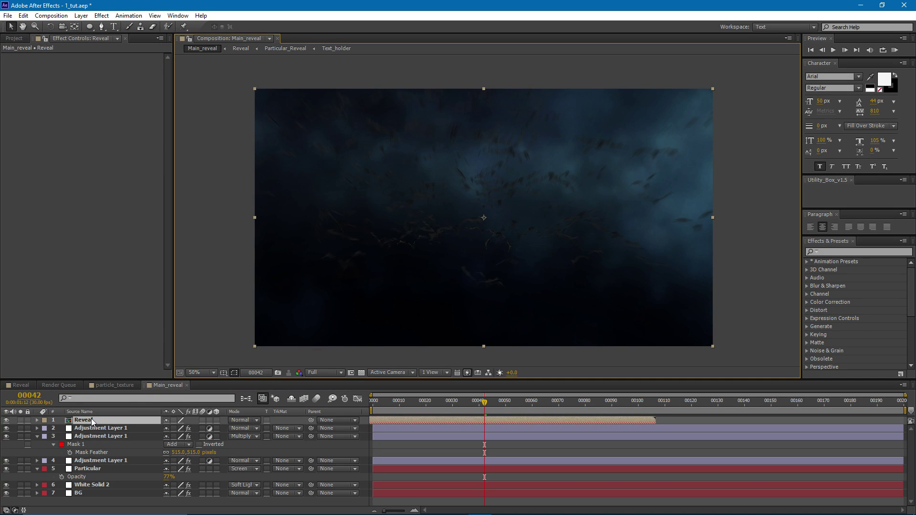
click(101, 16)
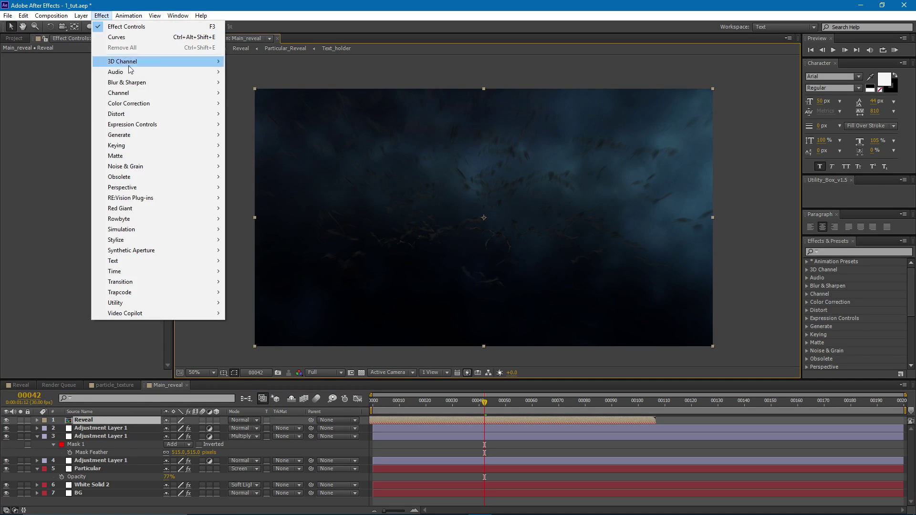
mouse_move(141, 103)
click(268, 292)
drag(64, 121, 66, 96)
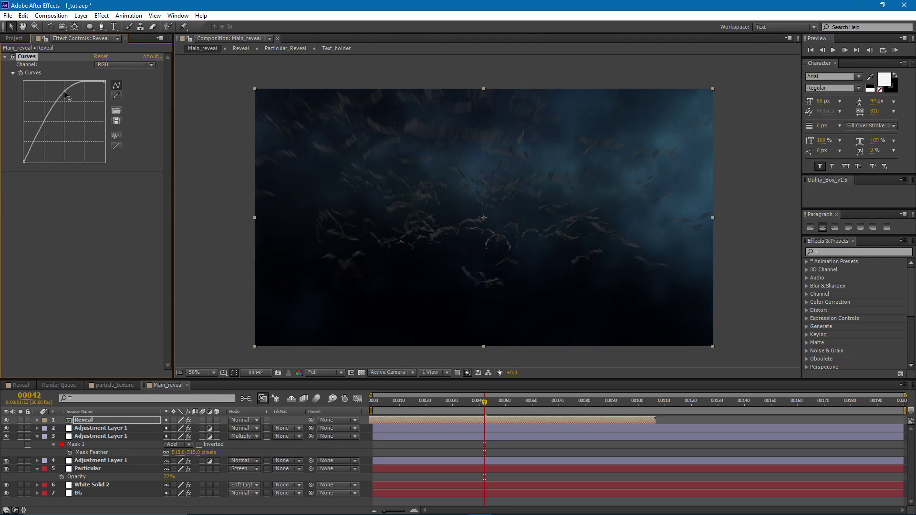
Raise the upper midtones of the Blue channel slightly in the Reveal layer's Curves
click(121, 65)
click(128, 105)
drag(72, 108, 73, 105)
click(119, 66)
click(123, 84)
click(116, 66)
click(123, 97)
click(115, 66)
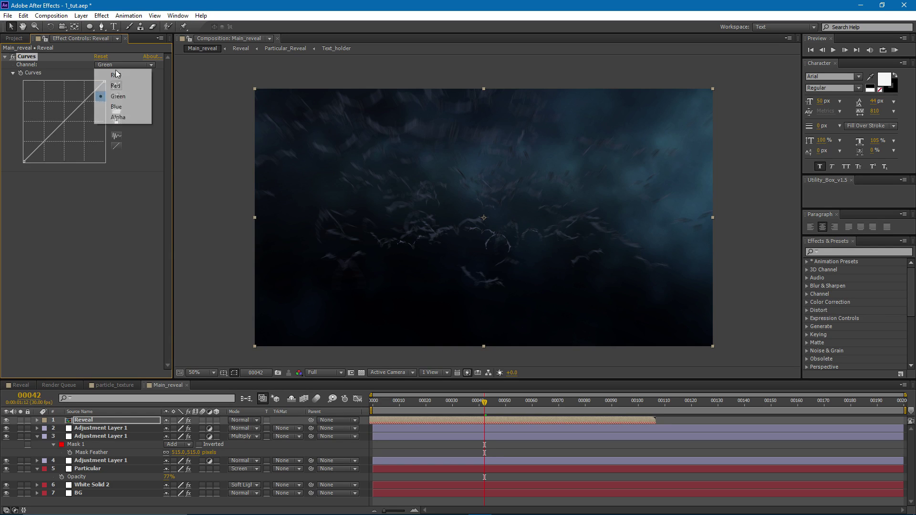
click(121, 107)
drag(23, 161, 17, 172)
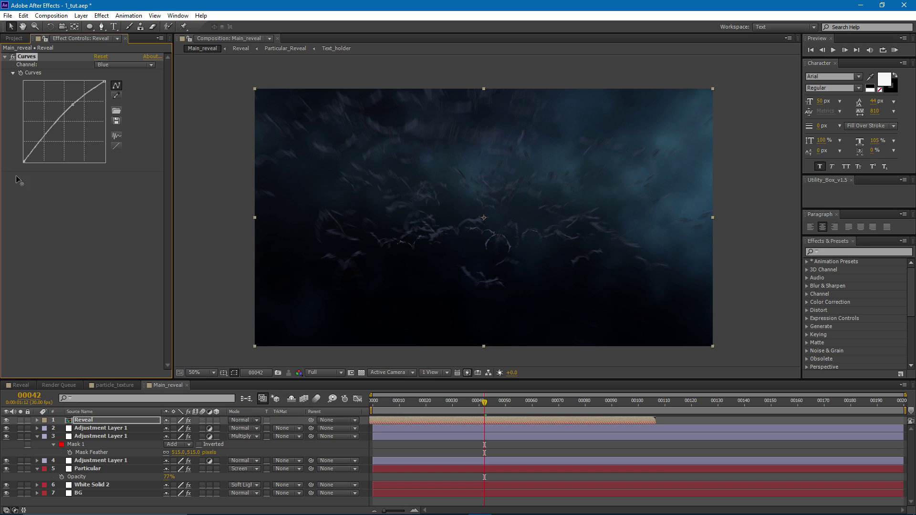
Steepen the RGB curve on the Reveal layer further to brighten the bats more
click(114, 64)
click(115, 75)
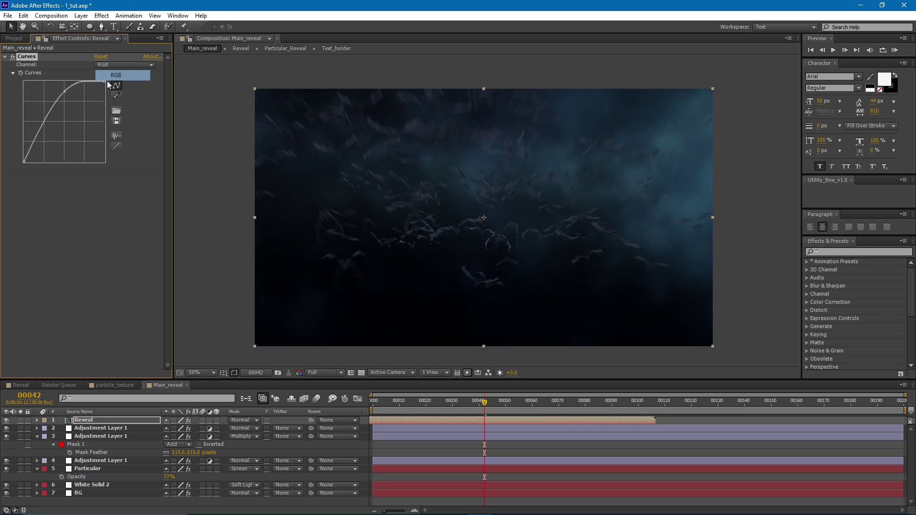
drag(65, 90, 51, 89)
drag(444, 199, 450, 188)
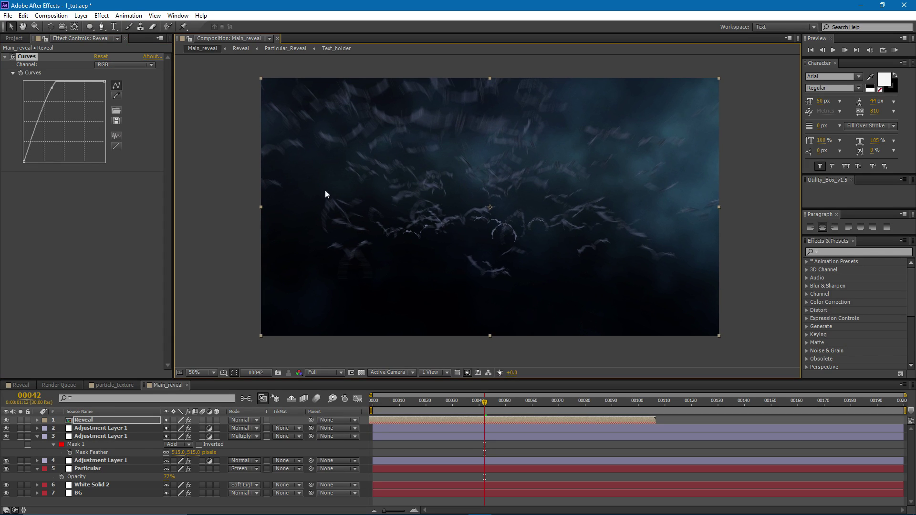
Give the Particular fog the trapezoid Opacity over Life preset so its particles fade in and out, and check other frames
drag(524, 405, 548, 405)
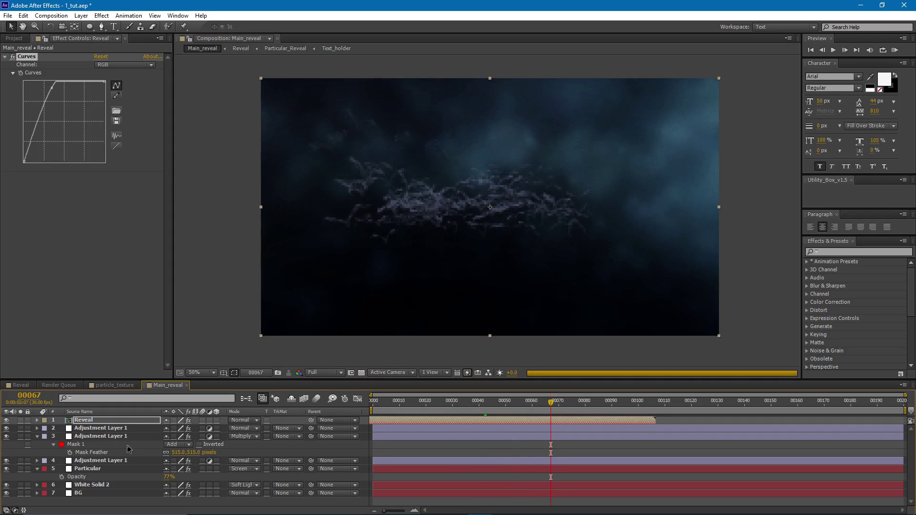
click(129, 467)
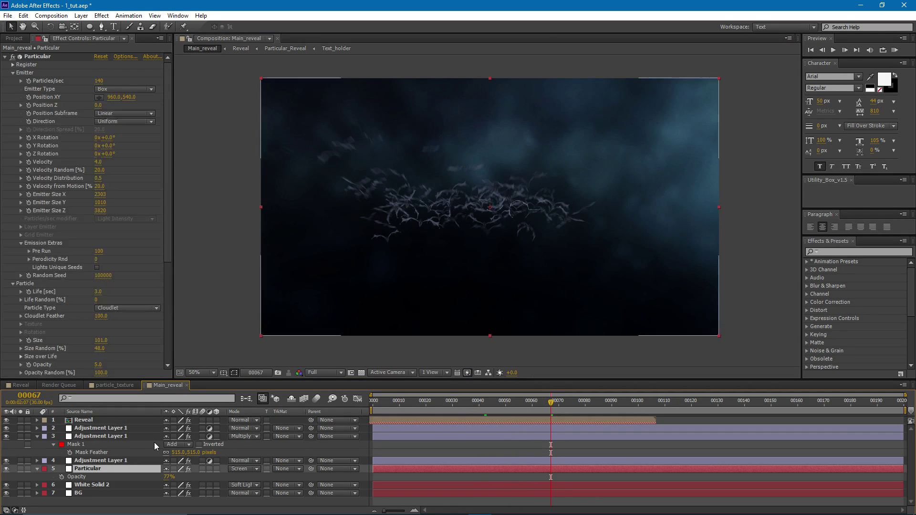
scroll(58, 170, down, 4)
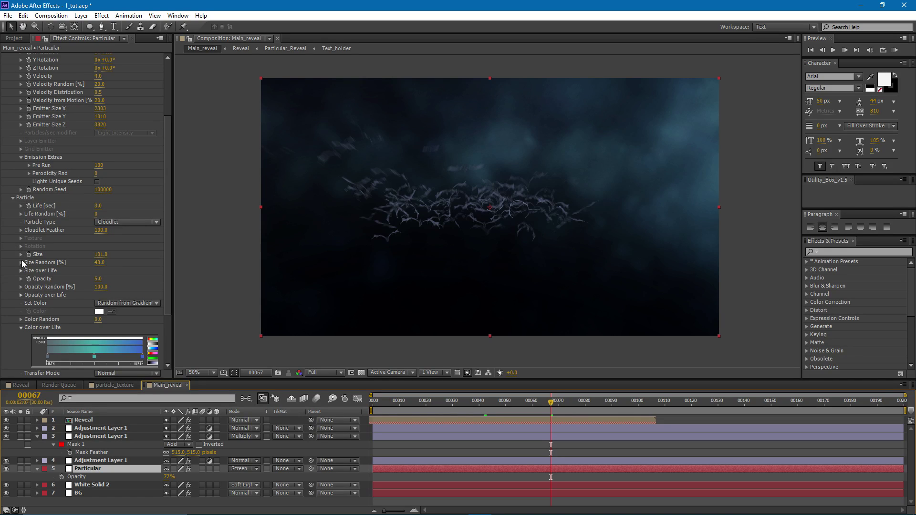
click(21, 294)
click(153, 326)
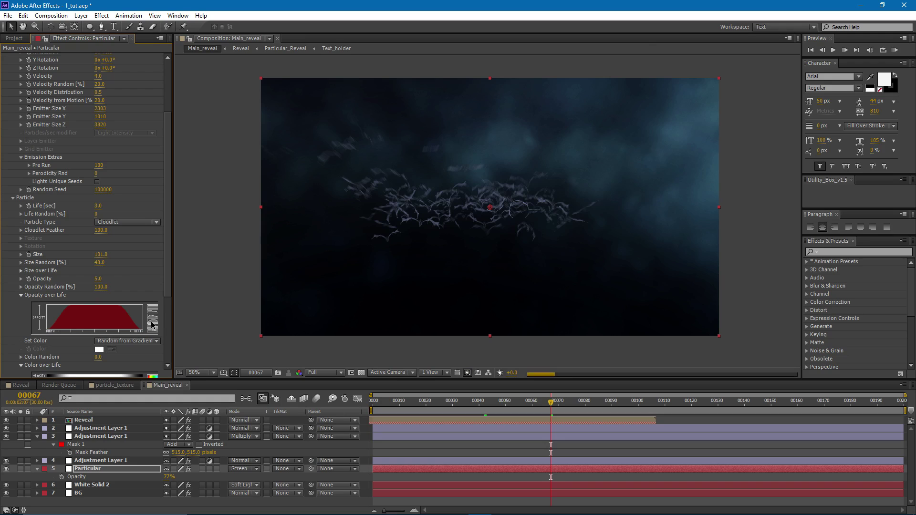
drag(603, 413, 434, 419)
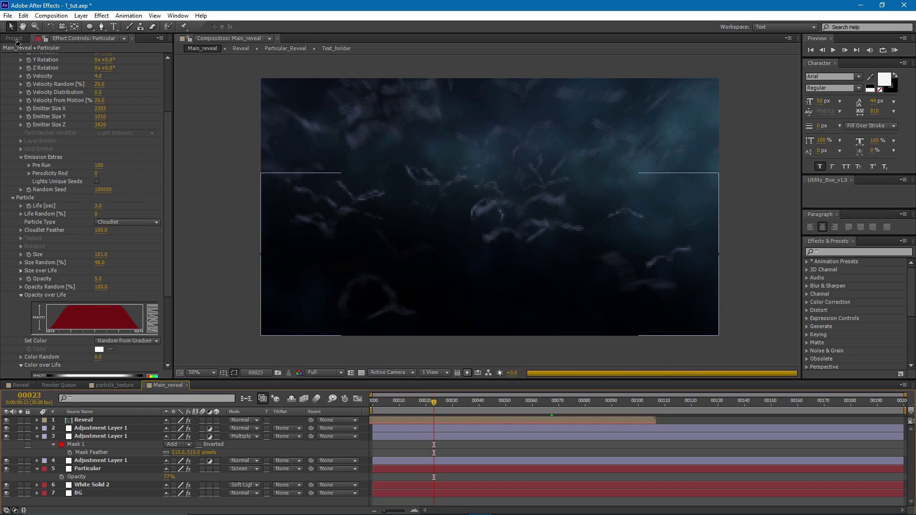
Add the Text_holder composition to Main_reveal directly below the Reveal layer and make it a 3D layer
click(15, 39)
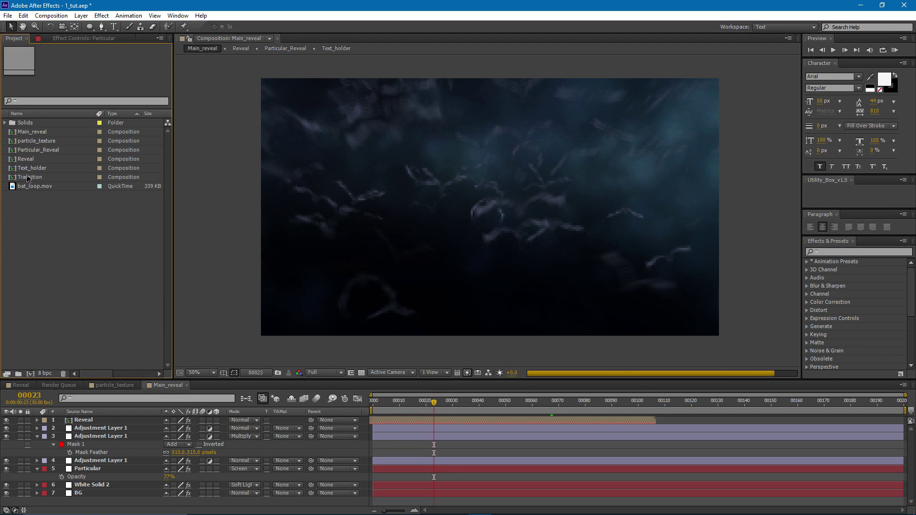
drag(24, 168, 83, 426)
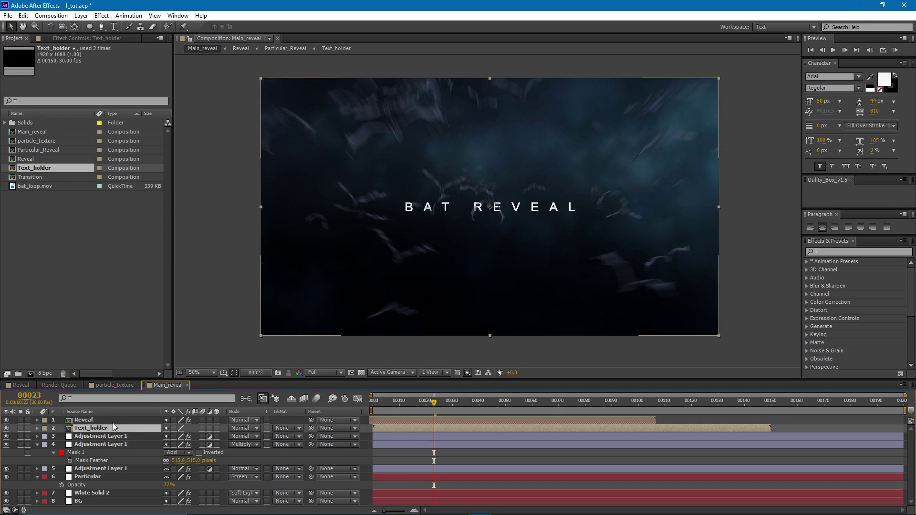
drag(436, 403, 526, 408)
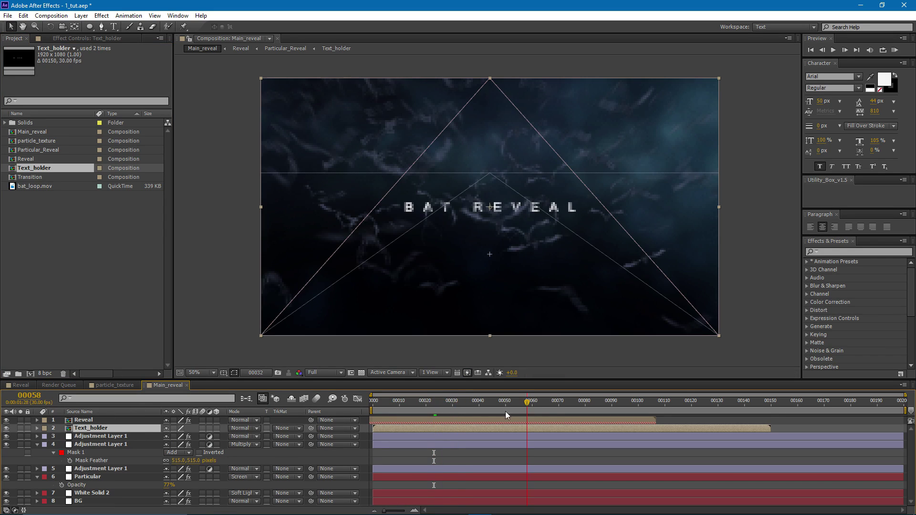
click(217, 428)
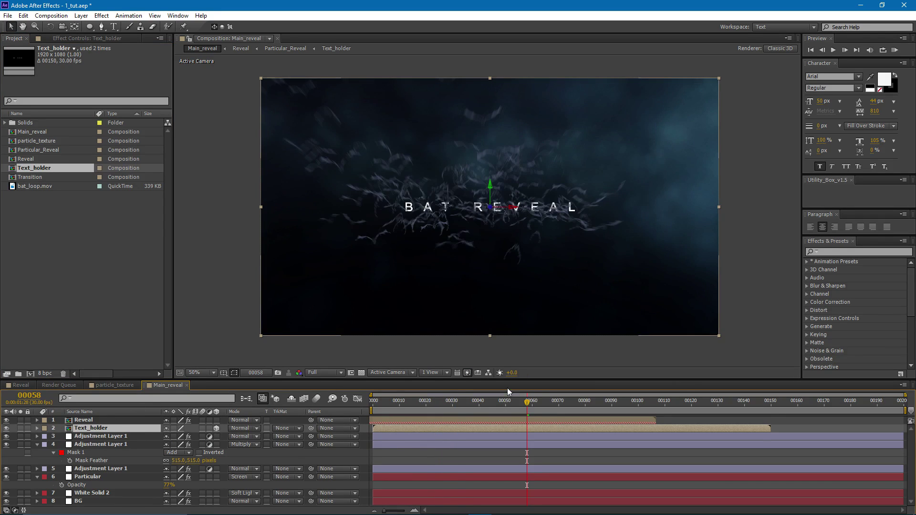
drag(535, 402, 582, 407)
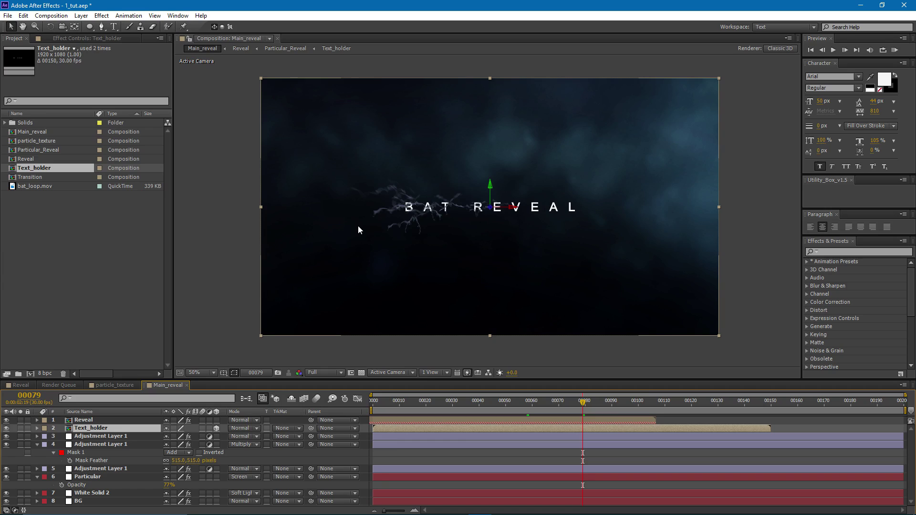
drag(408, 227, 400, 234)
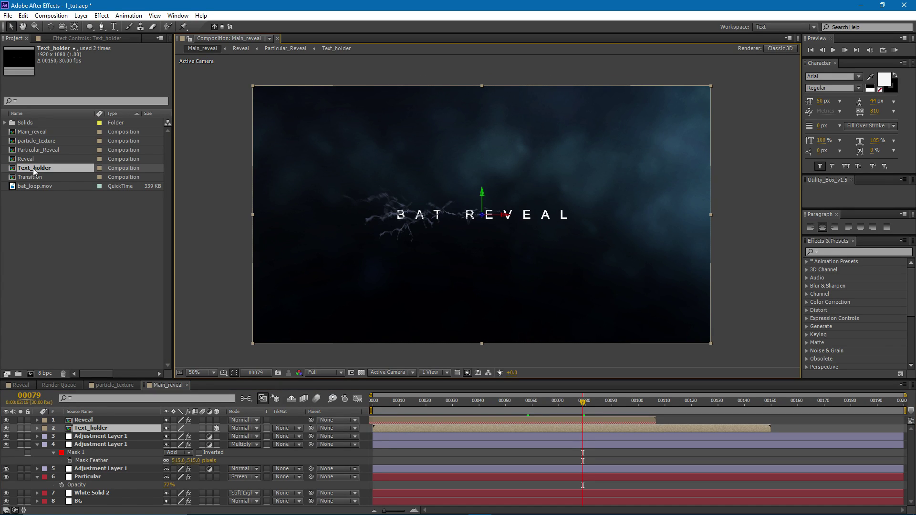
Add the Transition composition directly above the Text_holder layer and scrub to frame 21 to check its wipe
click(42, 190)
click(27, 179)
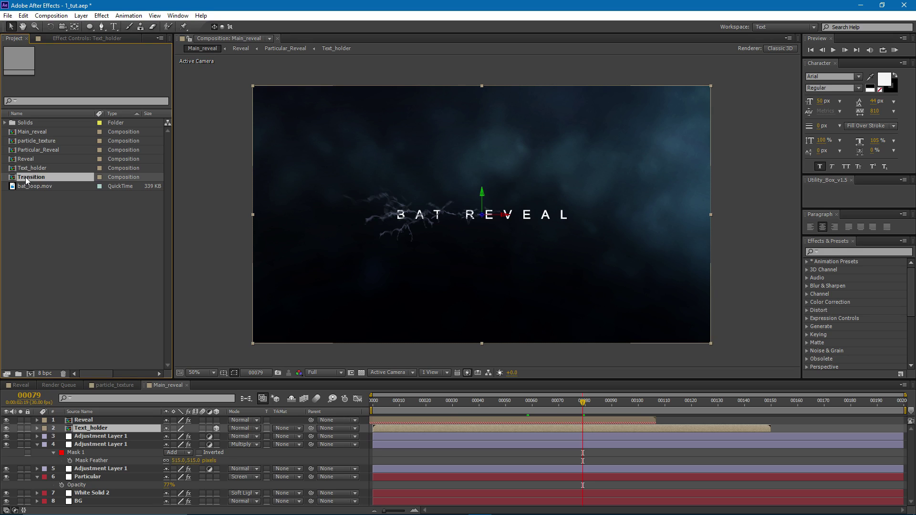
drag(26, 180, 89, 429)
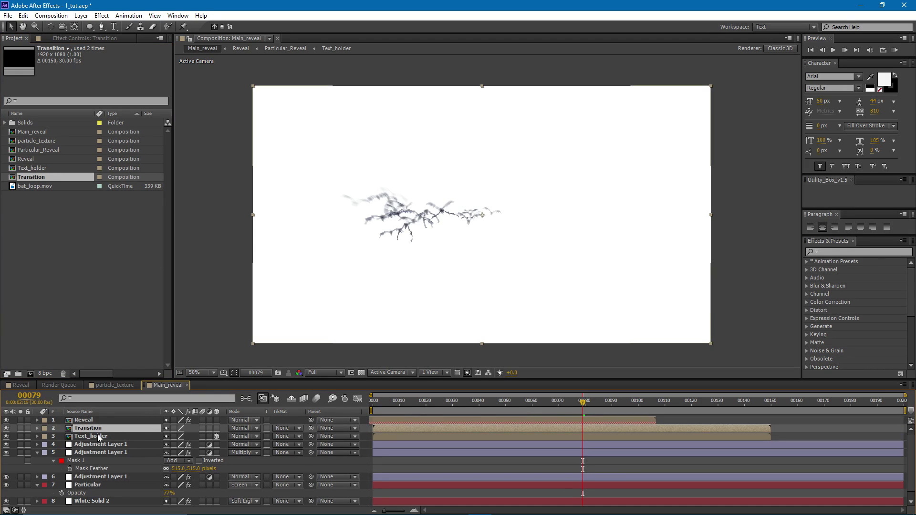
drag(562, 406, 428, 417)
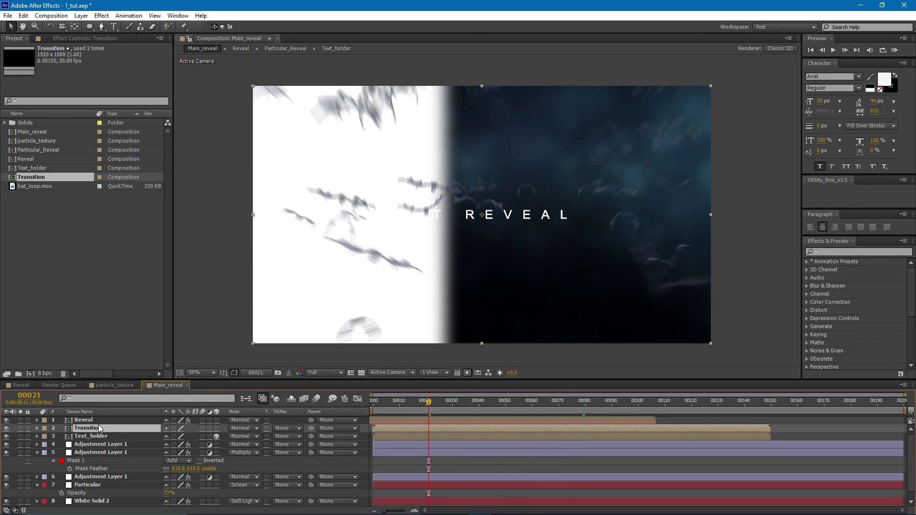
Flip the Transition layer horizontally by setting its Scale to -100, 100%
key(s)
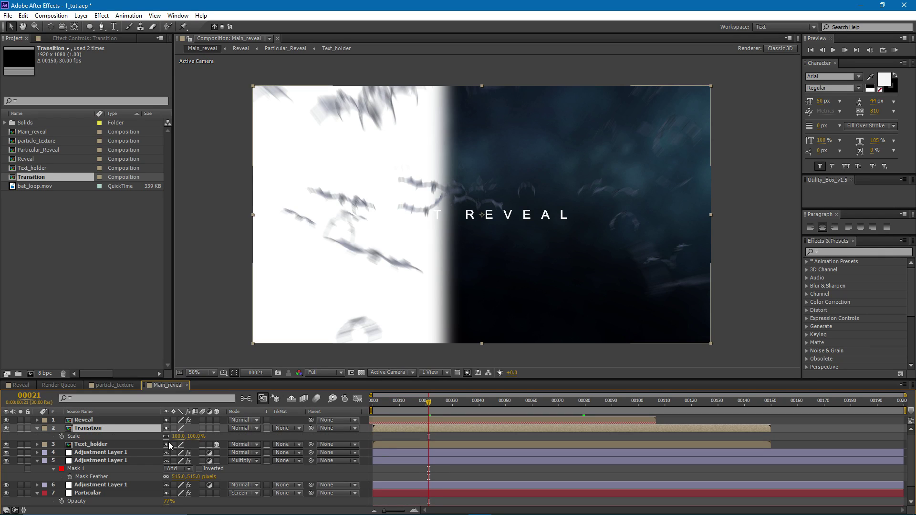
click(174, 437)
text(-100)
key(Return)
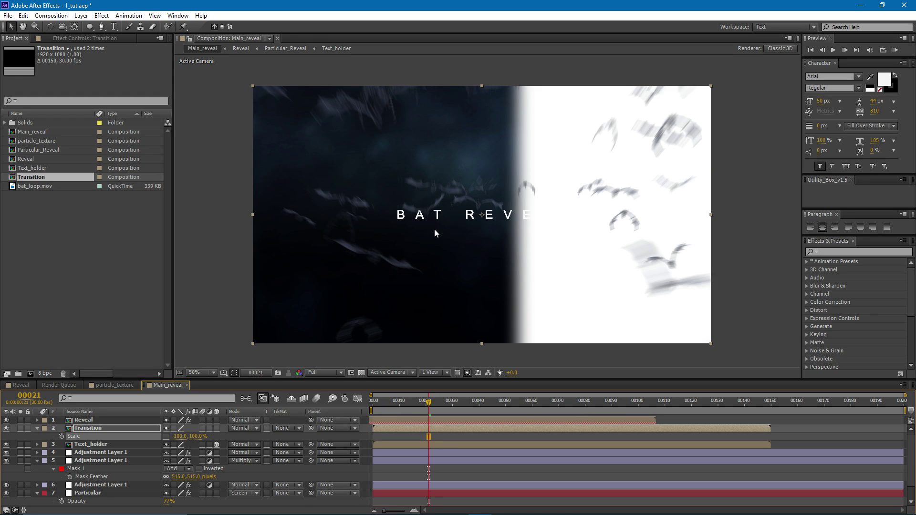
Set the Text_holder layer's track matte to Luma Matte "Transition" and scrub forward to preview the text wipe
click(101, 445)
click(292, 448)
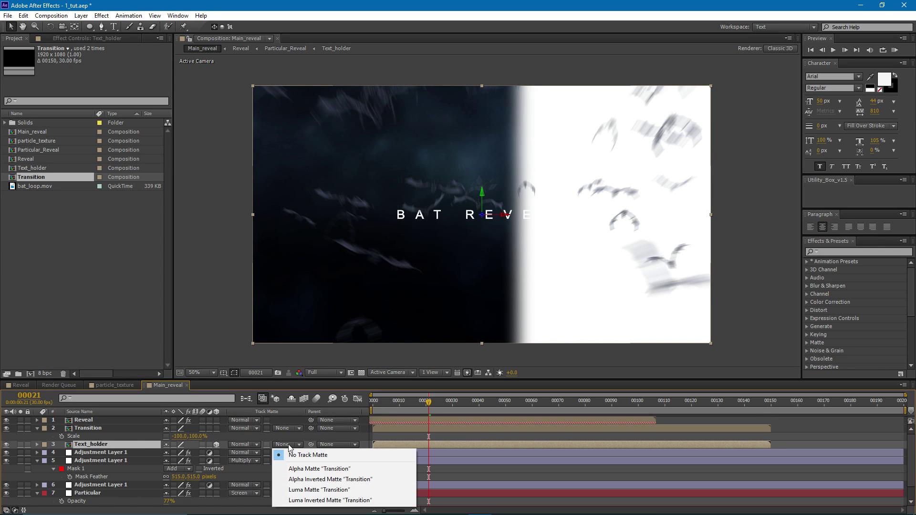
click(315, 490)
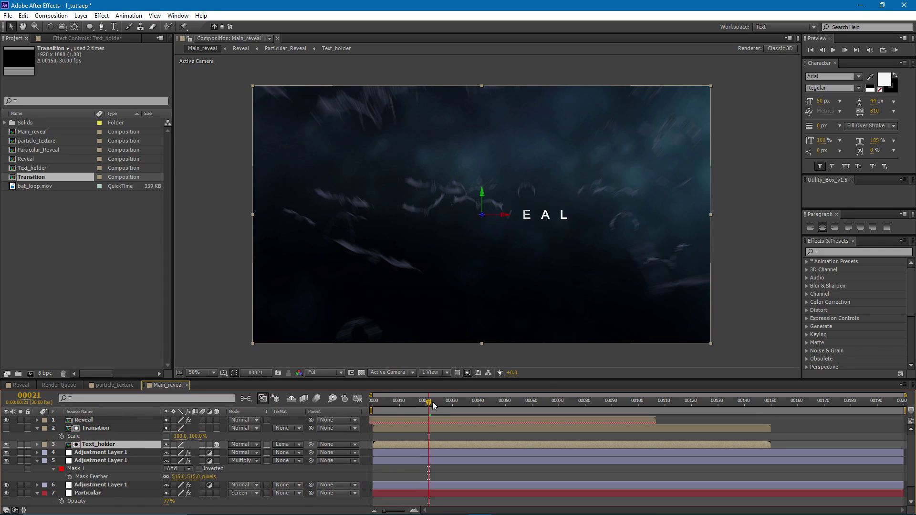
drag(434, 403, 458, 402)
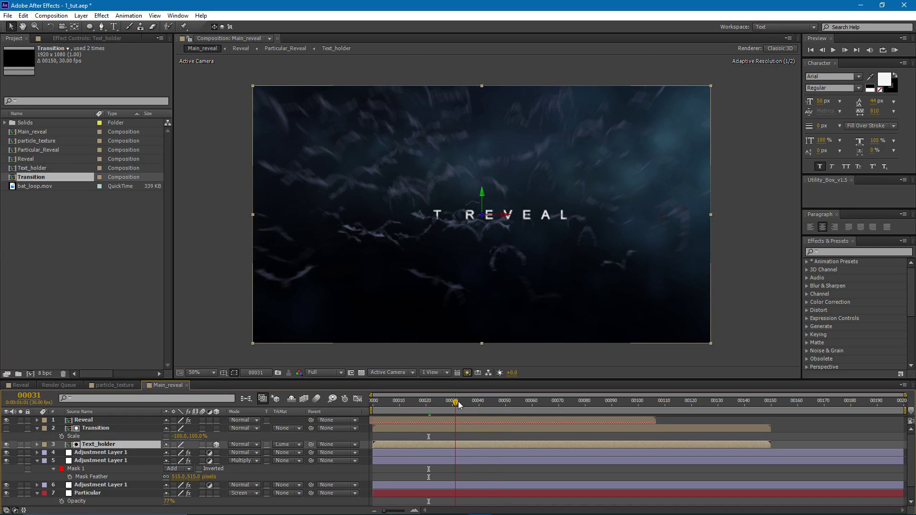
Pre-compose the Transition and Text_holder layers together into a new composition named Text_reveal_original
click(107, 431)
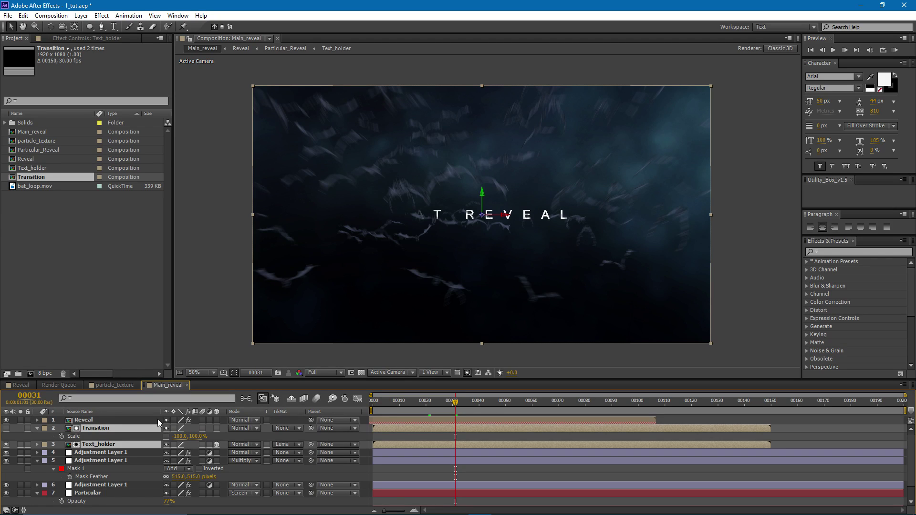
key(ctrl+shift+c)
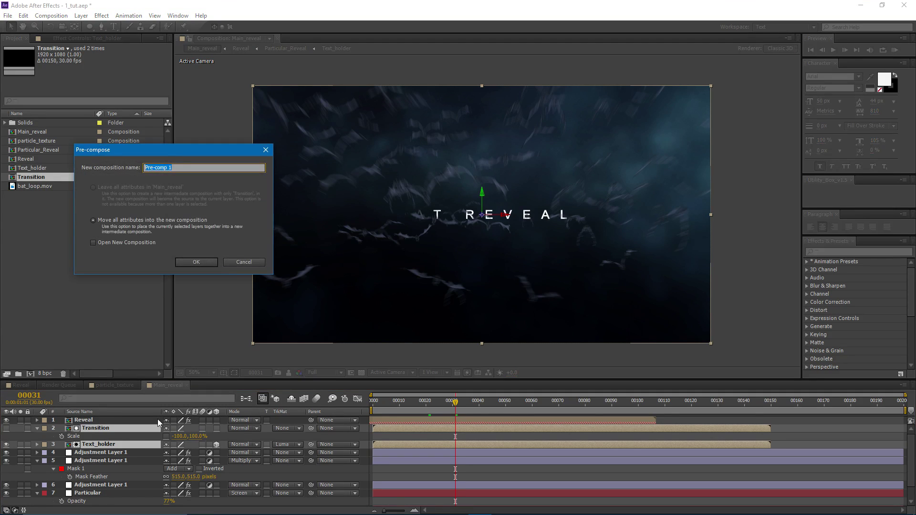
text(Text_reveal_original)
key(Return)
Shift the Text_reveal_original layer later to start at about frame 51, and scrub to frame 121 to check its timing against the bats
drag(427, 428, 498, 426)
drag(457, 404, 510, 405)
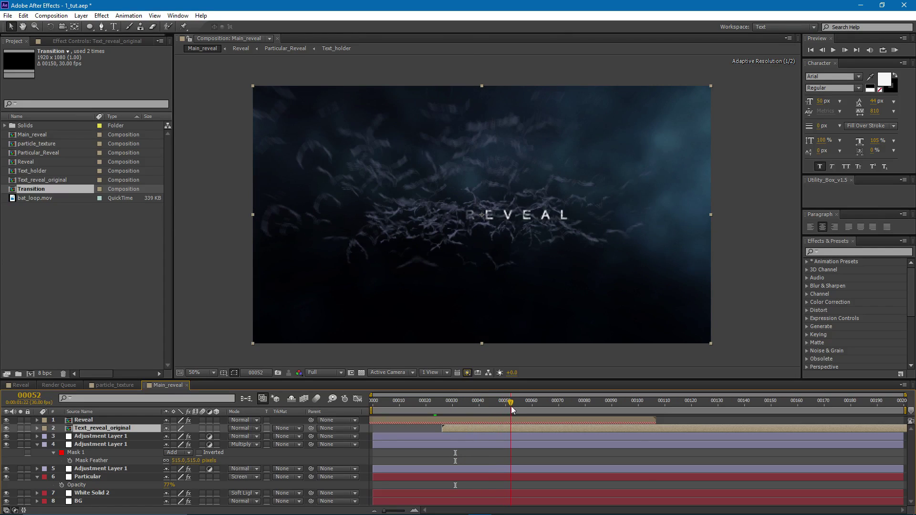
drag(466, 429, 565, 401)
drag(518, 427, 622, 419)
drag(433, 225, 423, 218)
drag(629, 402, 695, 407)
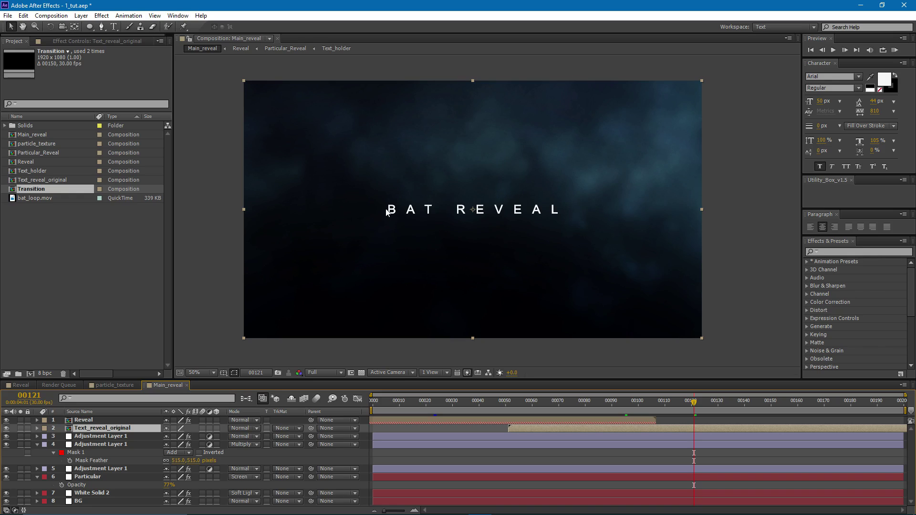
Duplicate the Text_reveal_original layer and apply CC Radial Blur to the lower copy
key(ctrl+d)
click(102, 436)
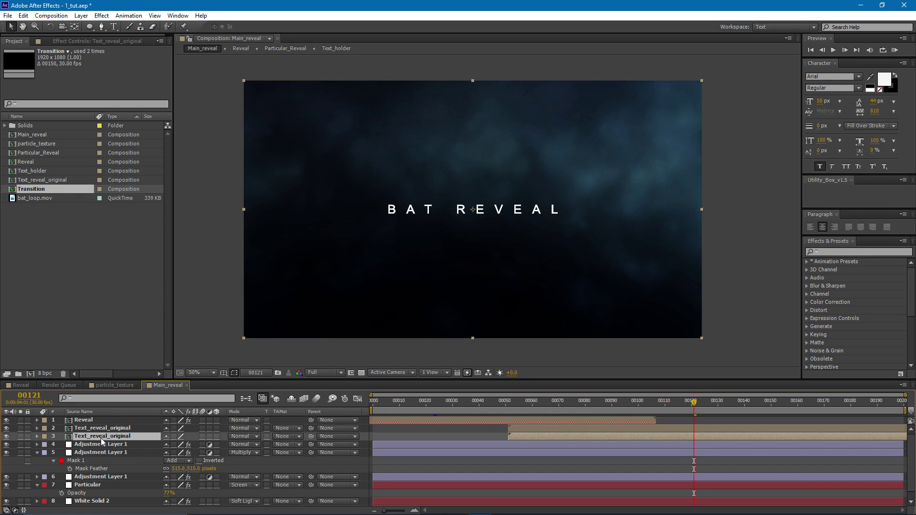
click(84, 42)
click(101, 15)
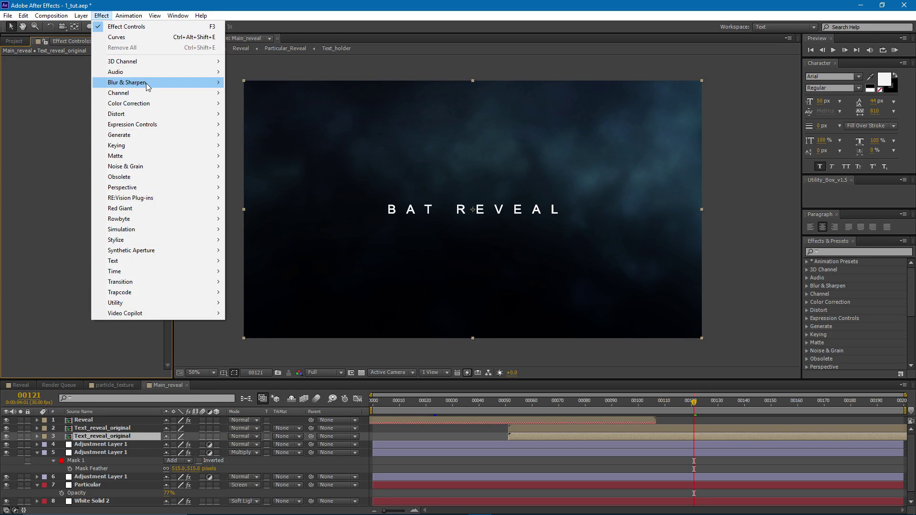
mouse_move(147, 84)
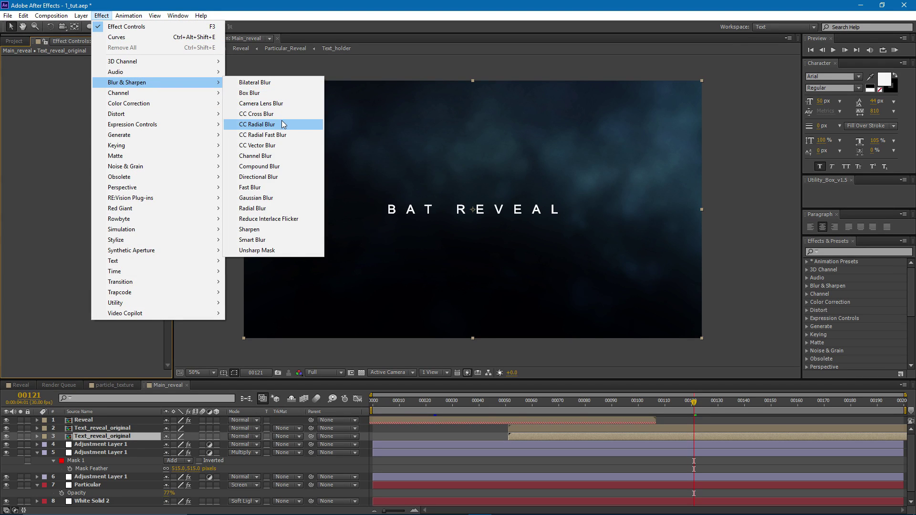
click(280, 124)
Set the radial blur to Fading Zoom with Amount 82 and its Center above the text at about 1270, 32
click(125, 67)
click(139, 89)
click(99, 92)
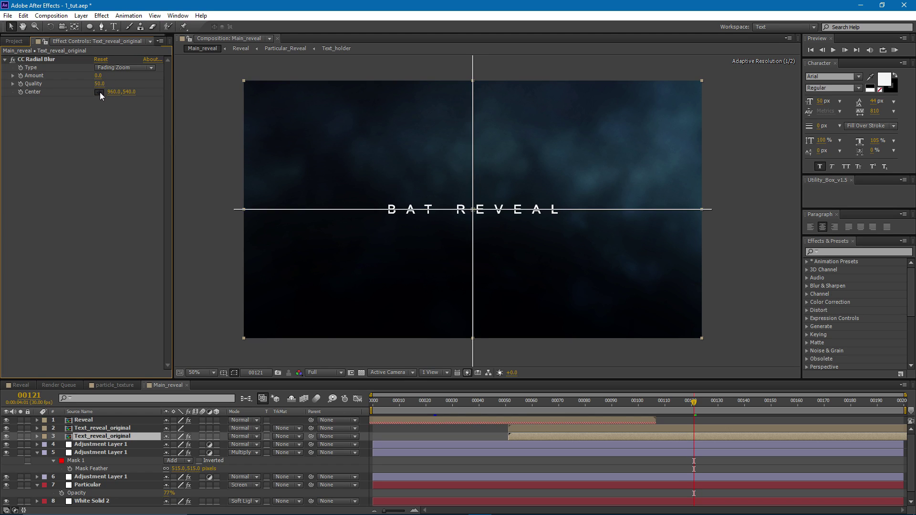
click(604, 97)
drag(605, 97, 559, 91)
drag(100, 76, 139, 78)
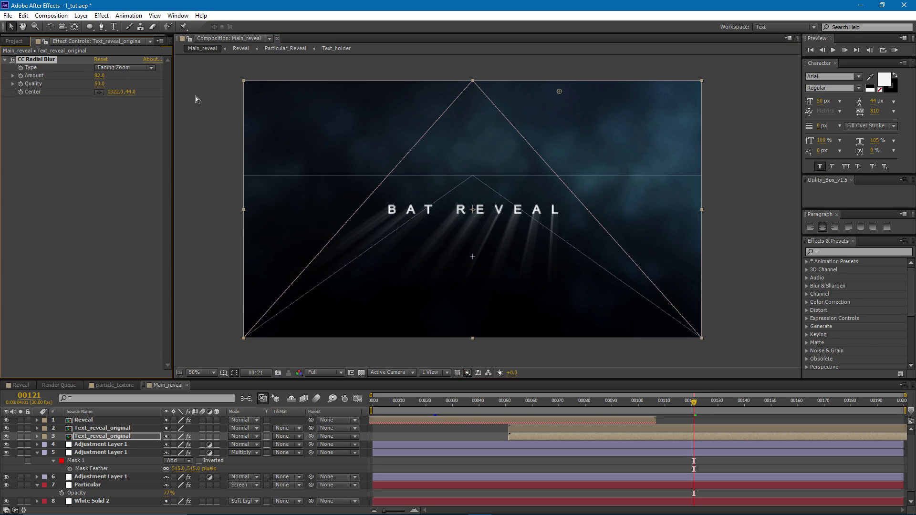
drag(557, 90, 544, 87)
click(126, 437)
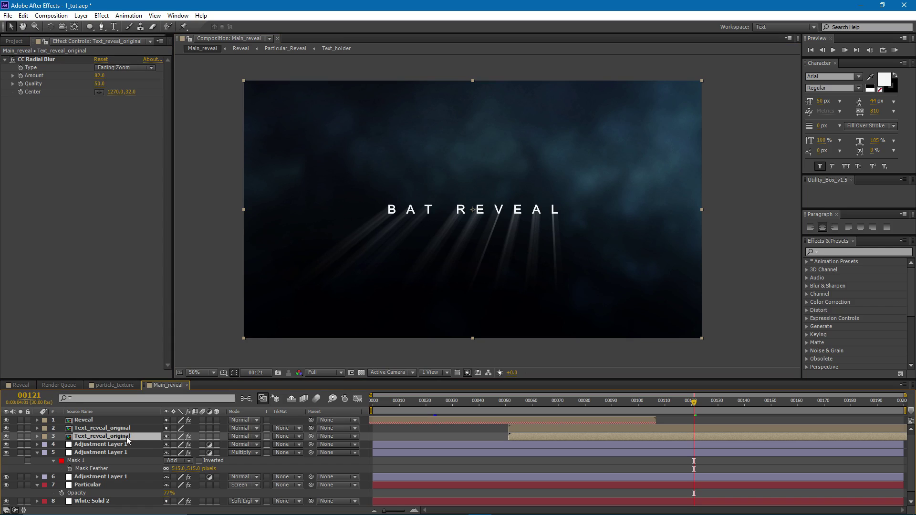
Set the blurred text copy's blending mode to Screen and its Opacity to 40%, and scrub to frame 71 to check the rays
click(240, 436)
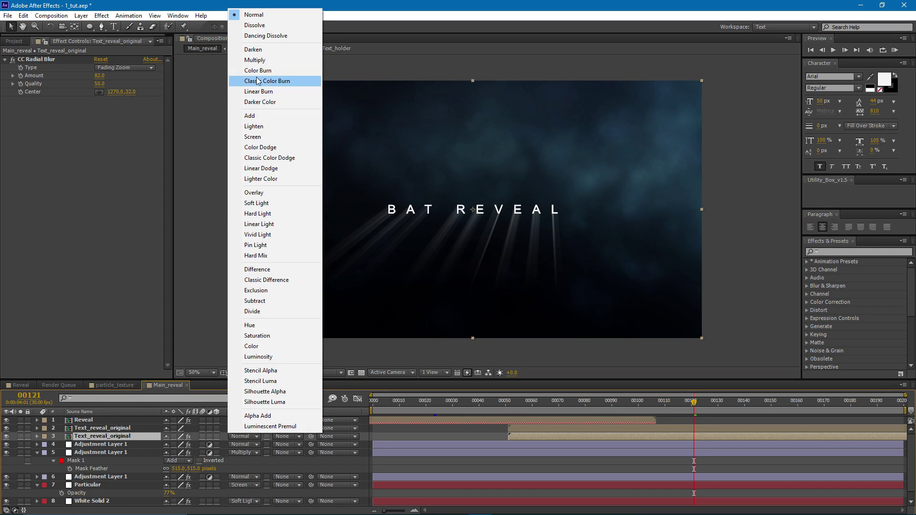
click(270, 136)
drag(675, 403, 667, 403)
key(t)
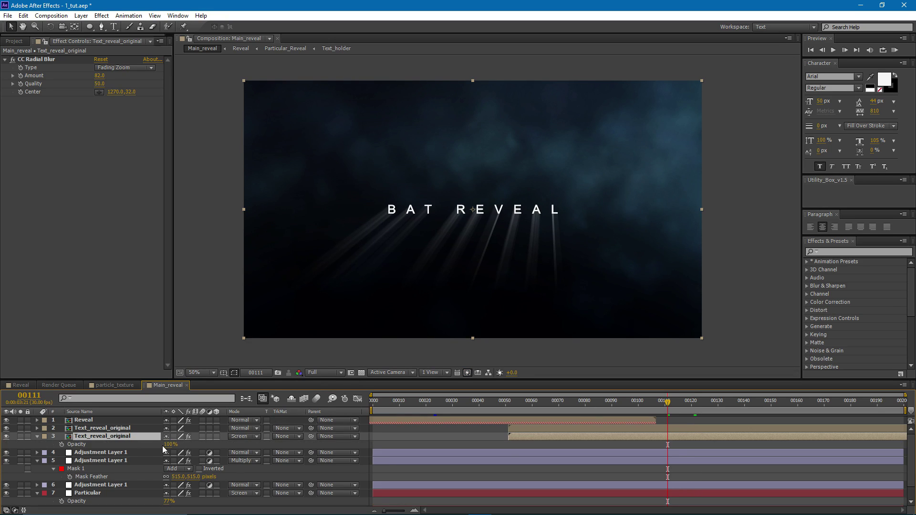
drag(168, 447, 148, 452)
drag(582, 402, 560, 408)
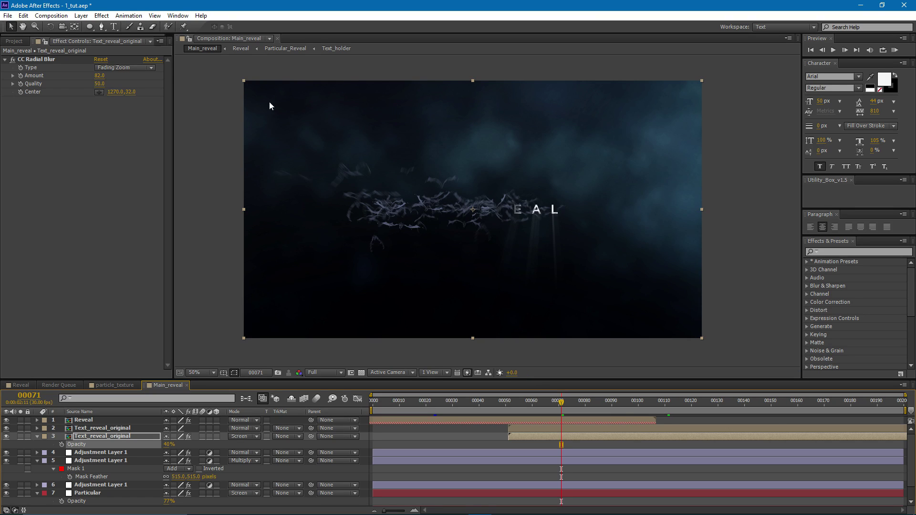
Move the blur's Center to about 1330, 46, keyframe it, and shift that keyframe to the start of the layer
click(29, 68)
mouse_move(504, 105)
mouse_down()
mouse_move(437, 107)
mouse_move(503, 91)
mouse_move(564, 93)
mouse_move(399, 95)
mouse_move(494, 95)
mouse_up()
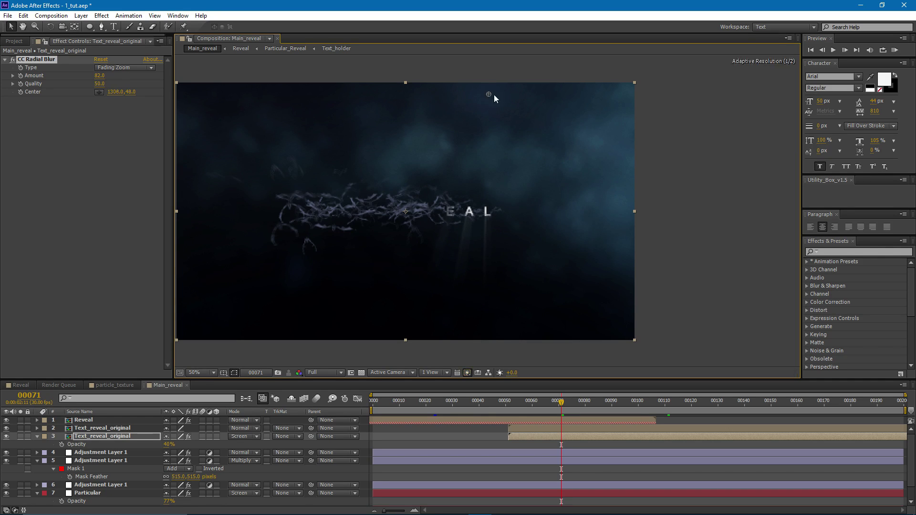
click(20, 93)
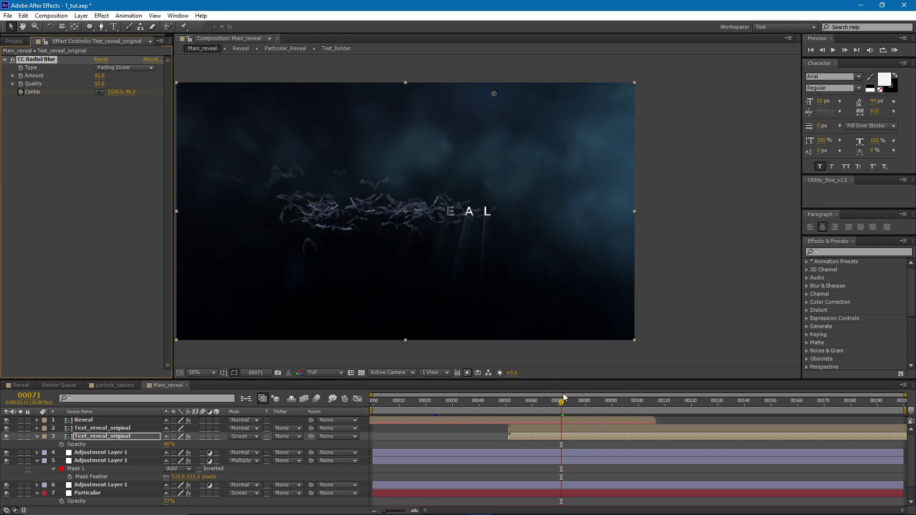
click(558, 436)
key(u)
drag(562, 453, 528, 451)
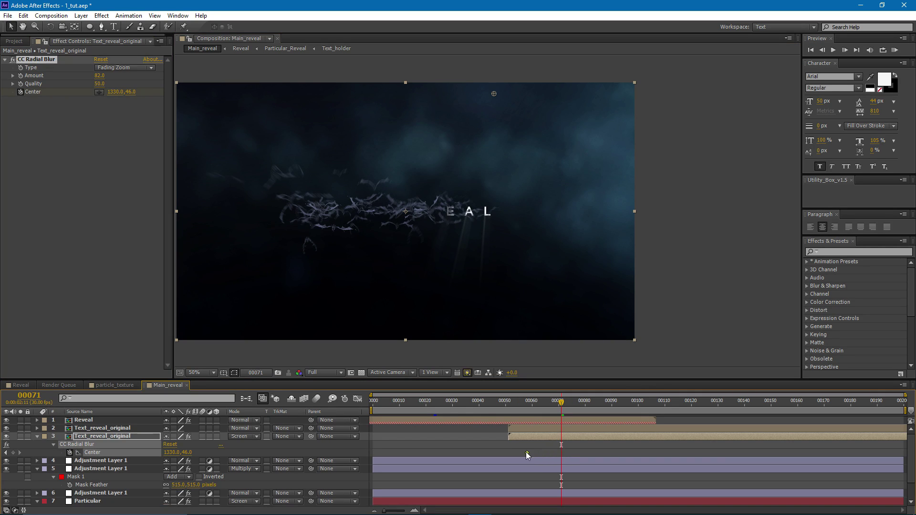
Keyframe the blur's Center at about 1822, 38 on frame 199 and scrub back to preview the moving rays
drag(548, 405, 902, 414)
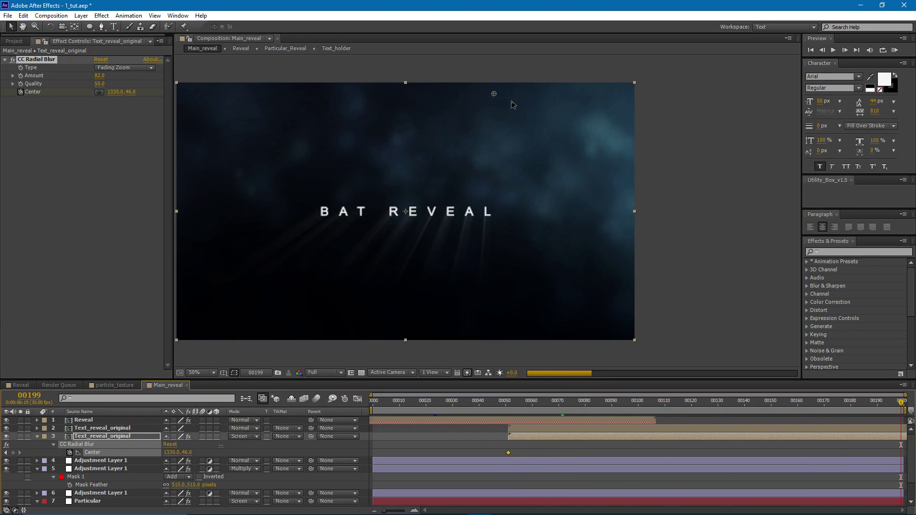
drag(494, 94, 542, 96)
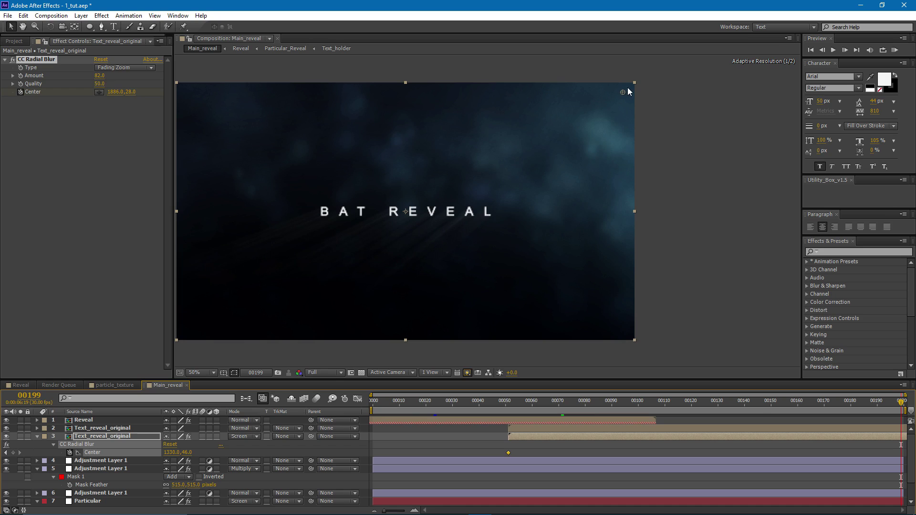
drag(605, 94, 611, 91)
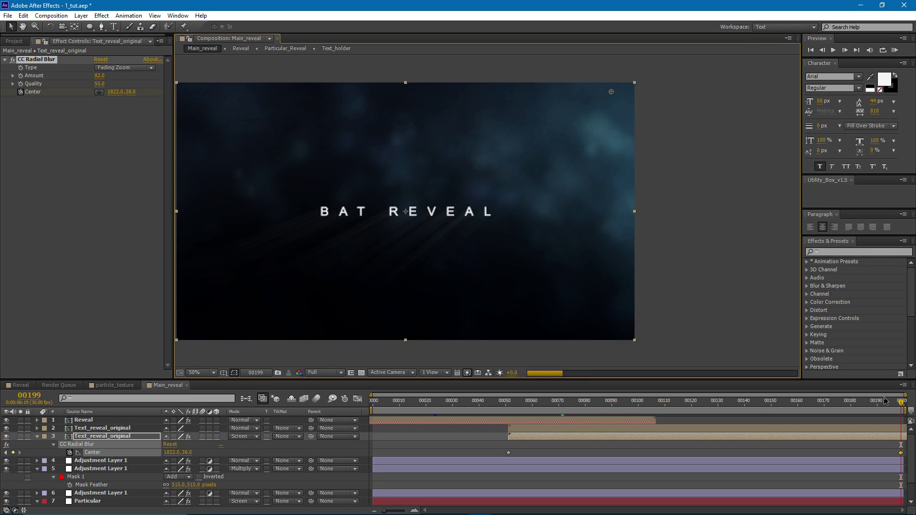
drag(880, 402, 674, 399)
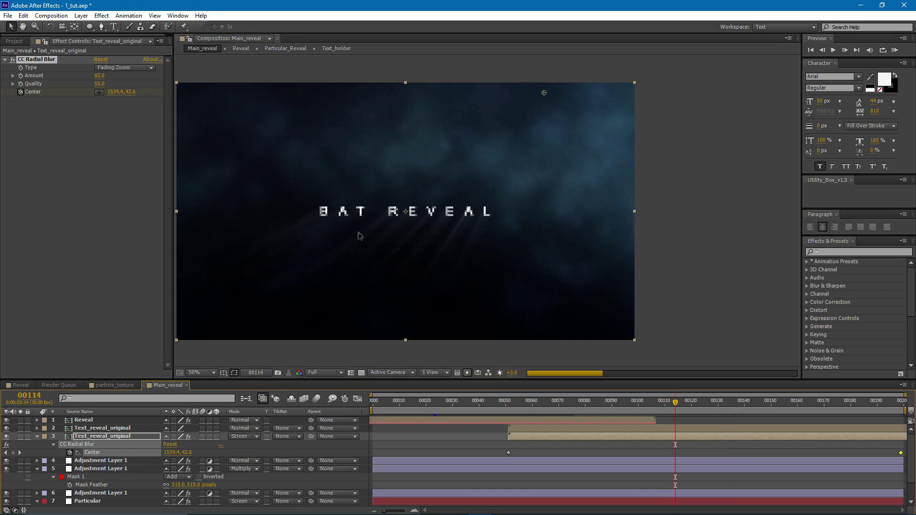
click(768, 401)
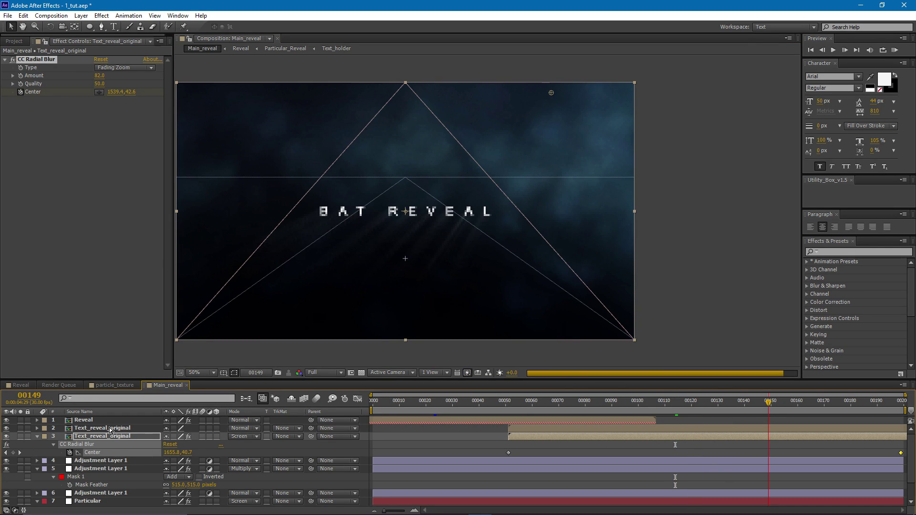
Open the Text_holder composition and add a Tracking animator to the BAT REVEAL text, keyframing Tracking Amount at 0 on frame 0
click(14, 41)
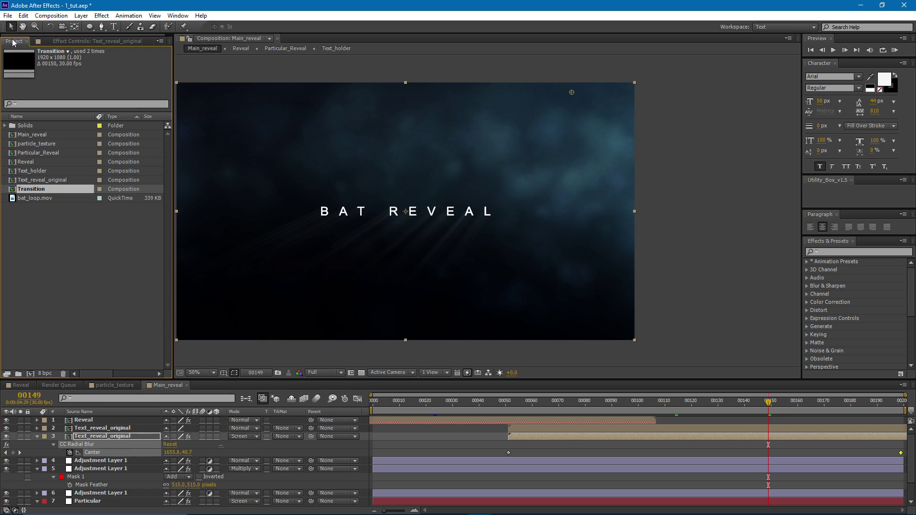
double_click(42, 167)
drag(454, 400, 372, 401)
click(383, 422)
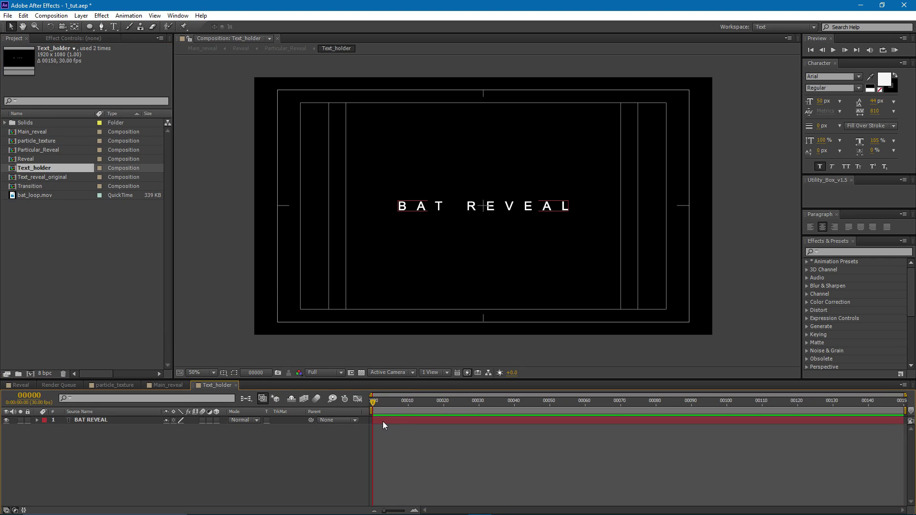
click(37, 419)
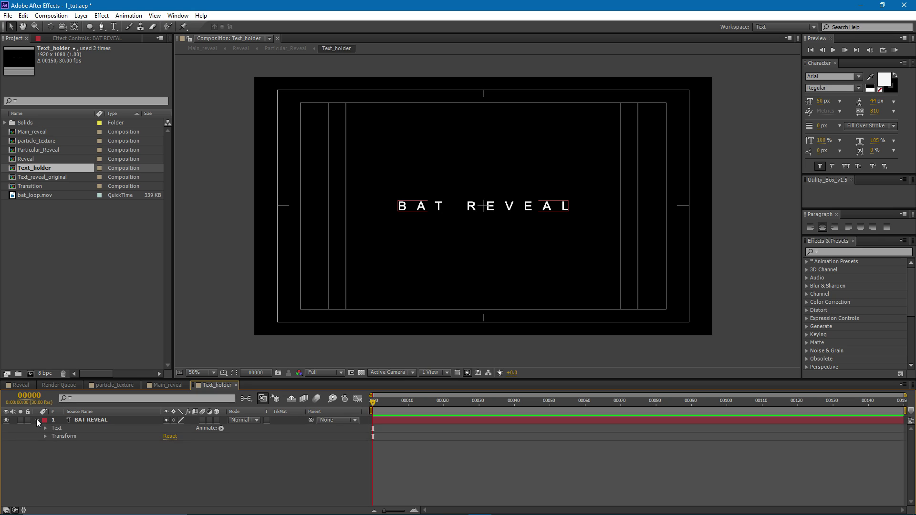
click(220, 429)
click(281, 361)
click(243, 485)
click(69, 484)
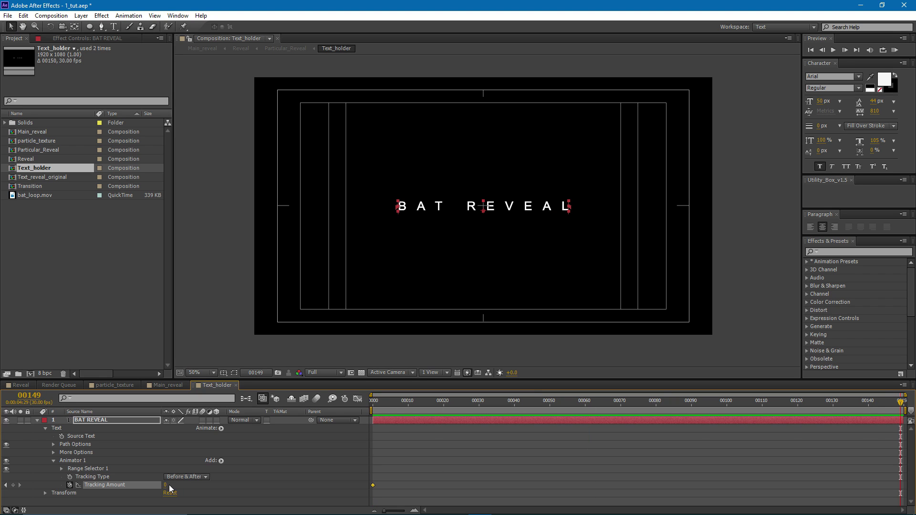
Set the text's Tracking Amount to 54 at frame 149 and scrub through the letter-spacing animation
drag(167, 485, 193, 485)
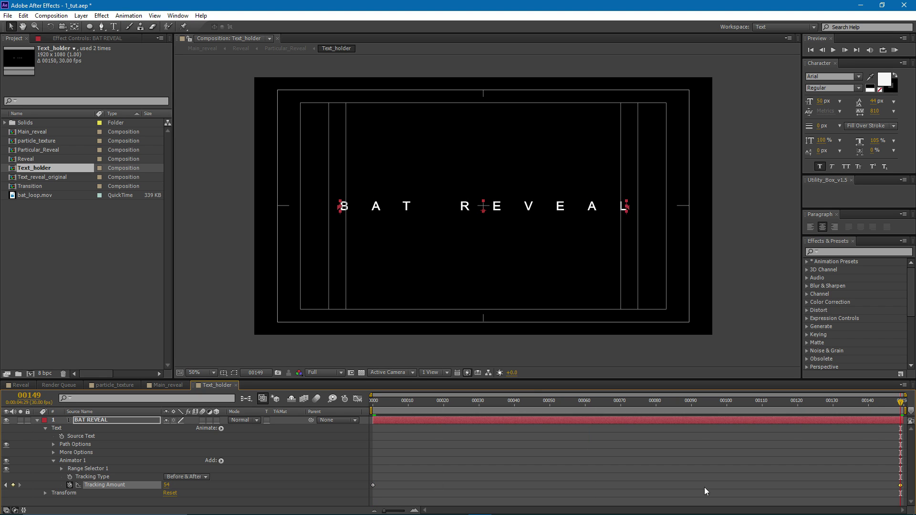
click(648, 490)
mouse_move(897, 406)
mouse_down()
mouse_move(313, 393)
mouse_move(902, 403)
mouse_up()
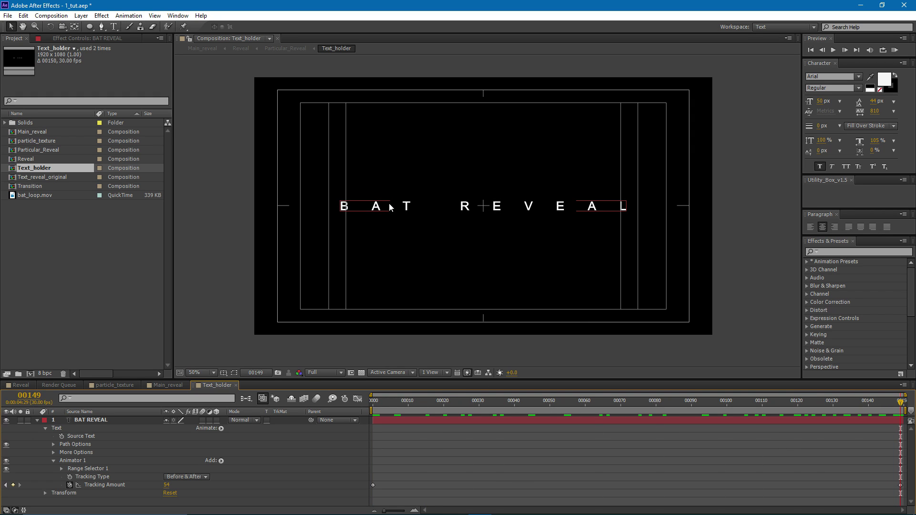
Return to Main_reveal, check the text at frame 74, and add a new camera with the offered settings
click(156, 387)
mouse_move(576, 408)
mouse_down()
mouse_move(820, 408)
mouse_move(569, 408)
mouse_up()
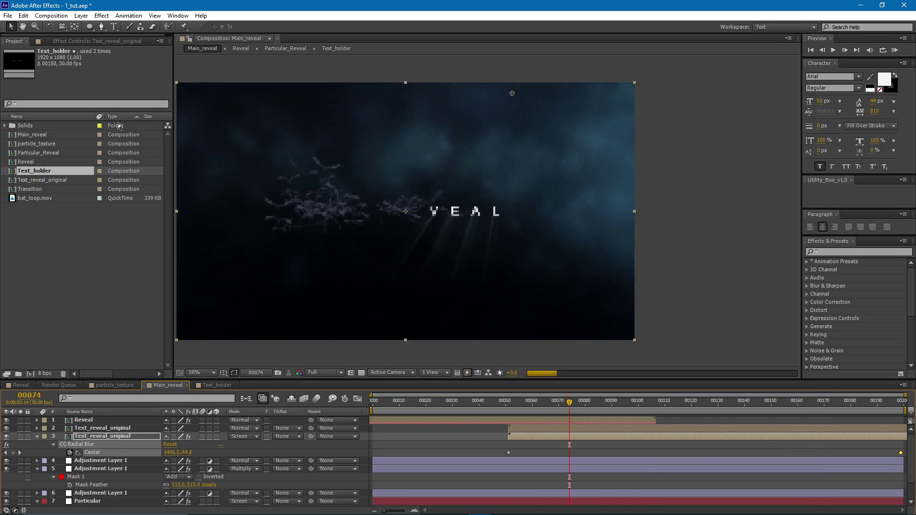
click(82, 16)
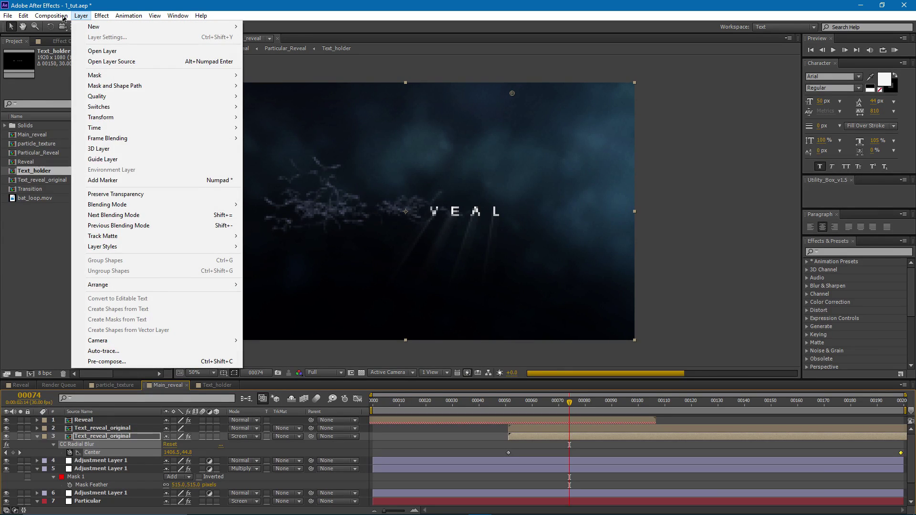
mouse_move(89, 26)
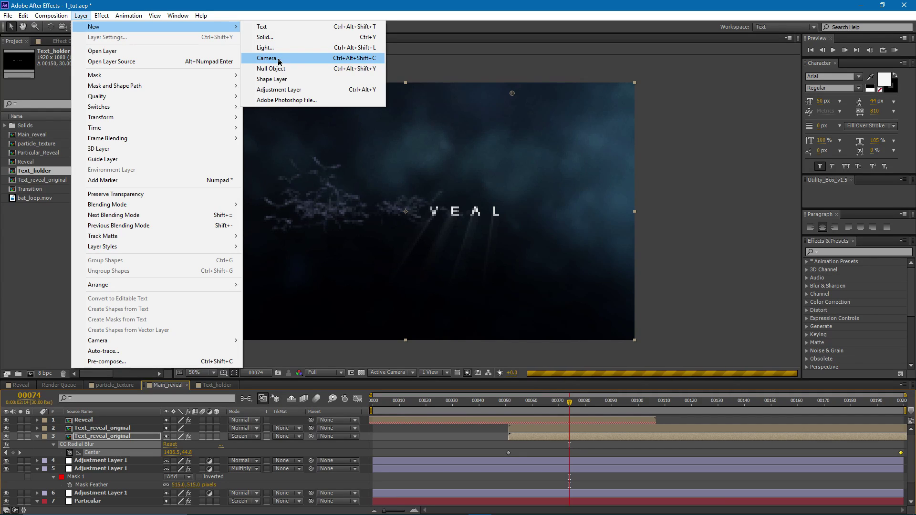
click(279, 58)
drag(252, 107, 214, 115)
click(280, 334)
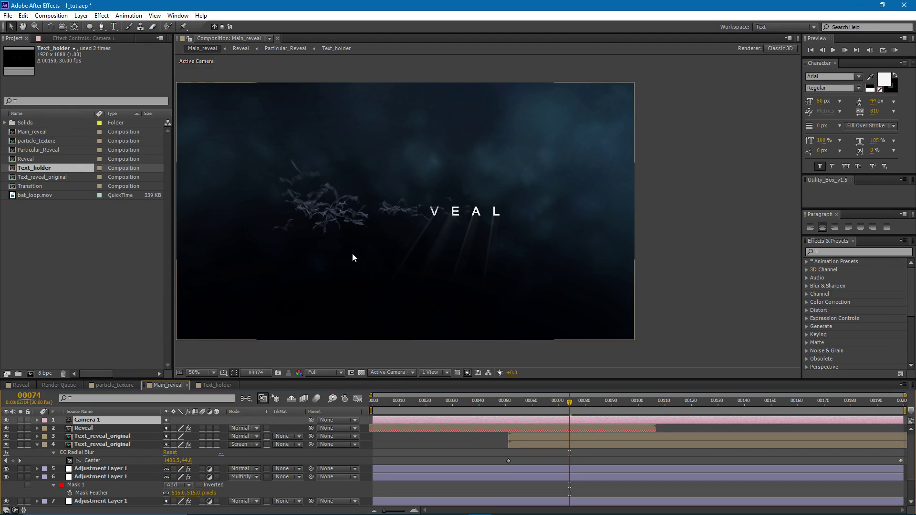
Hide the Reveal layer and return to frame 0
drag(338, 253, 399, 258)
click(7, 428)
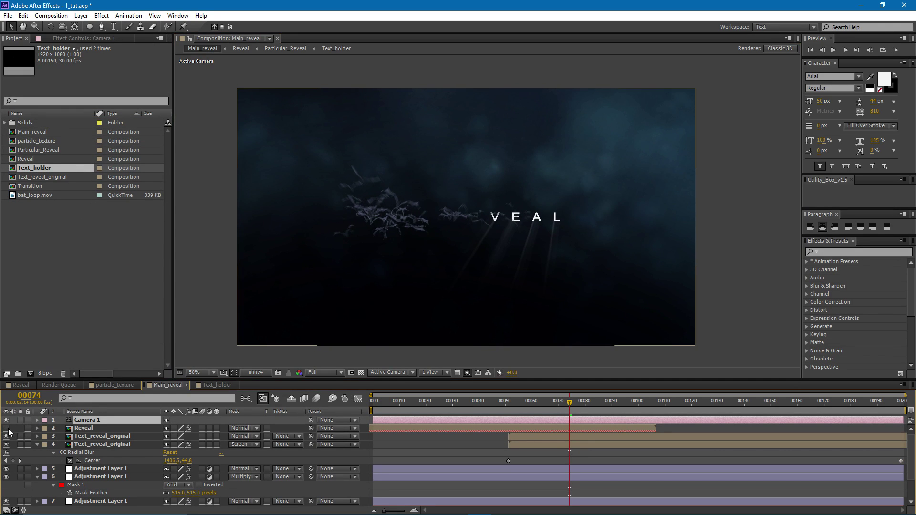
drag(481, 299, 489, 298)
drag(421, 408, 372, 409)
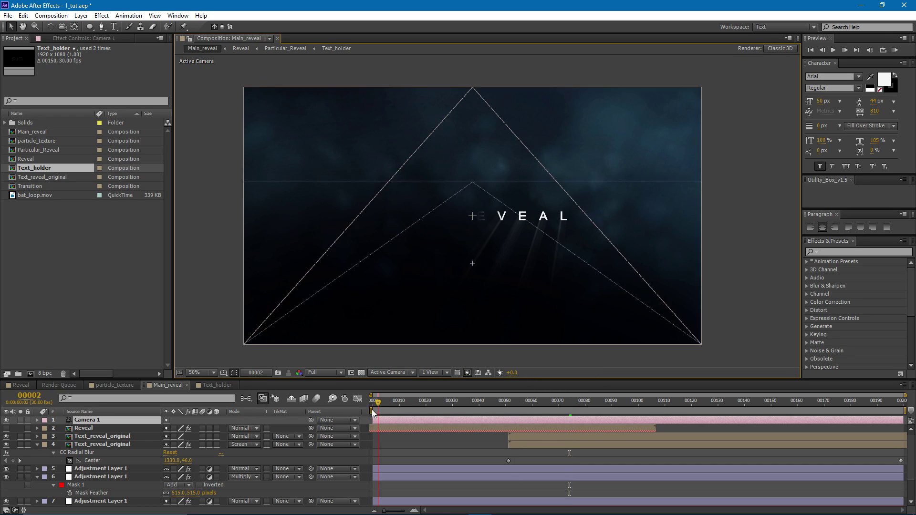
Reveal Camera 1's transform properties and separate its Position into individual X, Y and Z dimensions
click(37, 420)
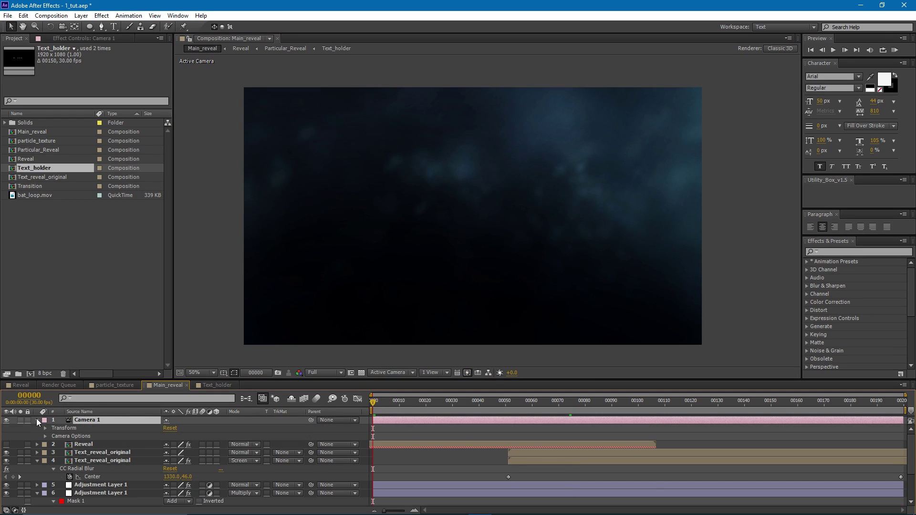
click(45, 428)
click(81, 445)
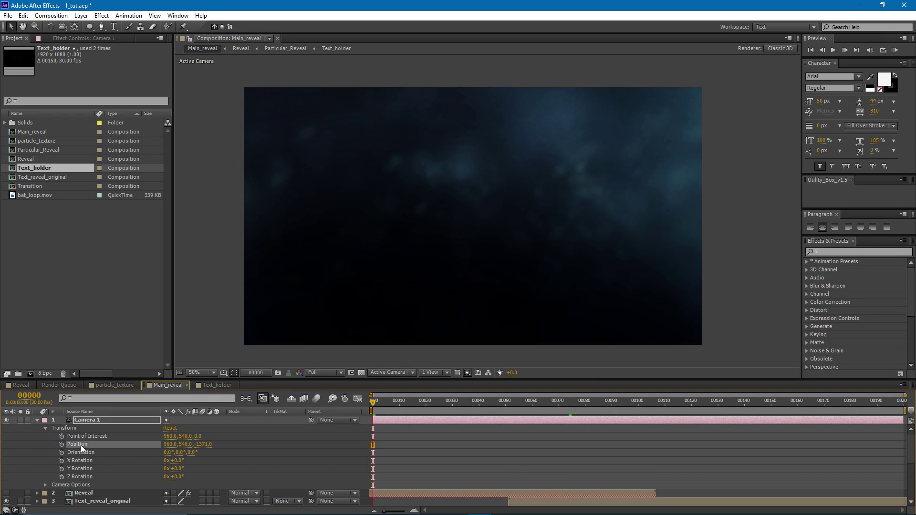
right_click(82, 445)
click(119, 369)
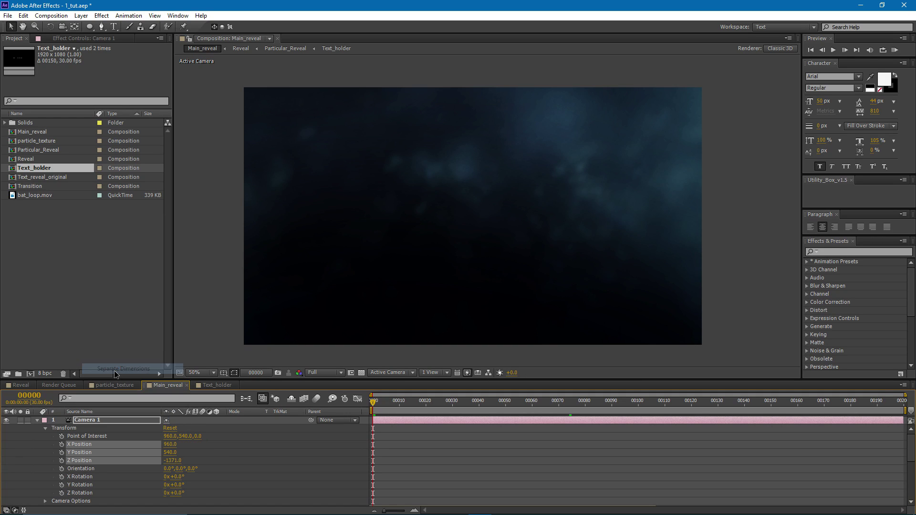
click(419, 456)
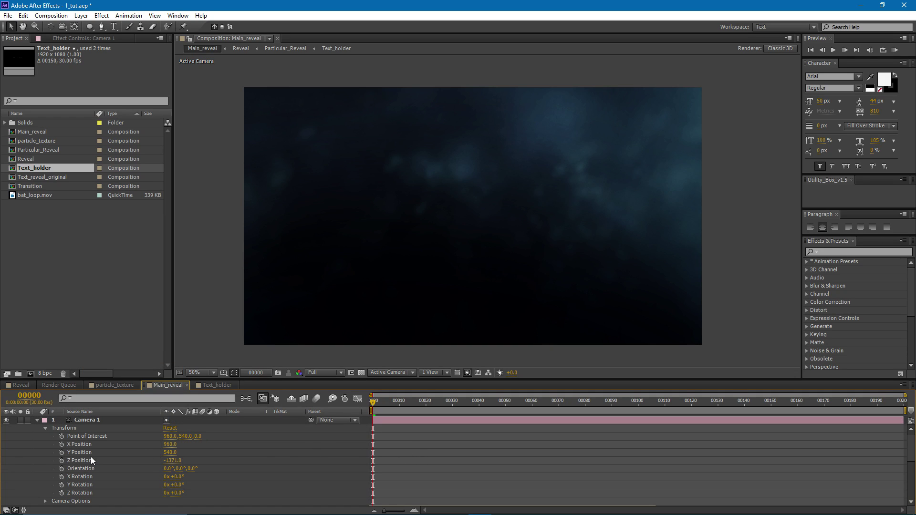
Keyframe the camera's Z Position at frame 0, then change it at frame 199 to move the camera towards the scene
click(61, 460)
click(559, 402)
drag(693, 416, 906, 414)
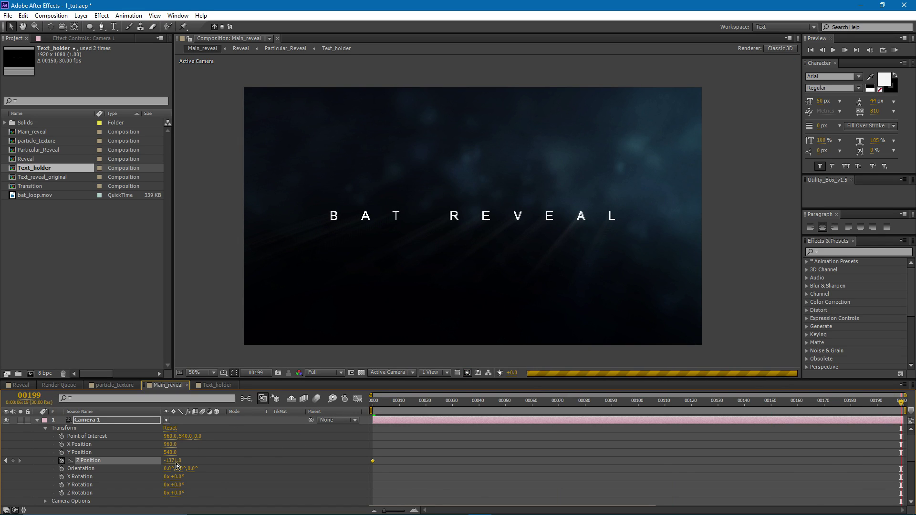
drag(175, 461, 734, 443)
click(37, 420)
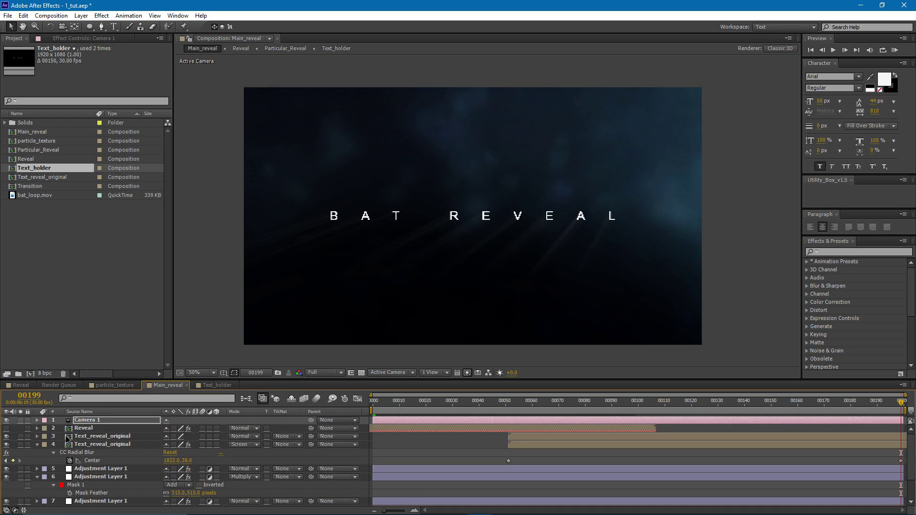
Make both Text_reveal_original layers 3D and check the camera move on the text around frame 120
click(107, 436)
shift+click(110, 444)
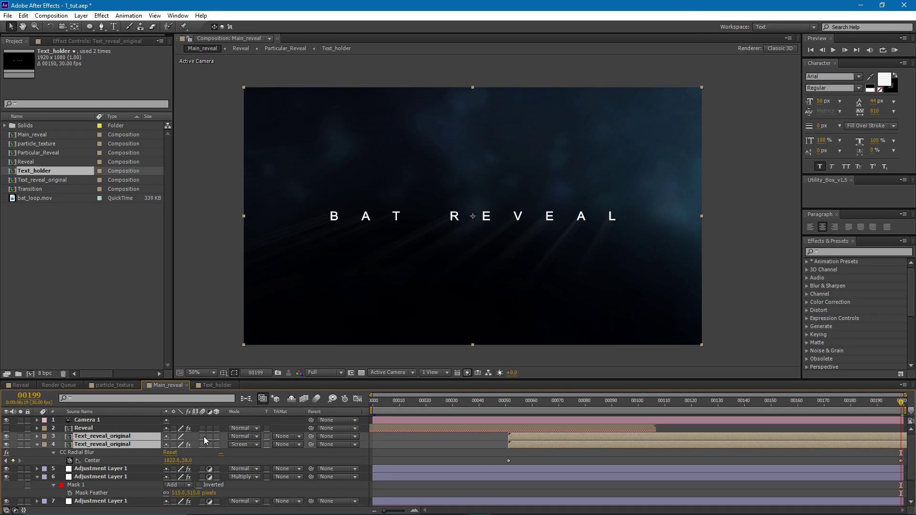
click(217, 435)
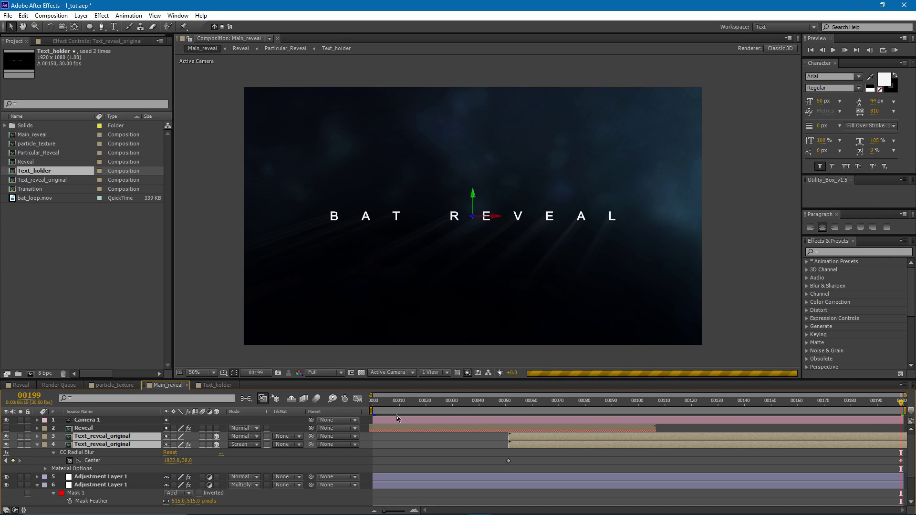
click(731, 428)
drag(846, 400, 691, 414)
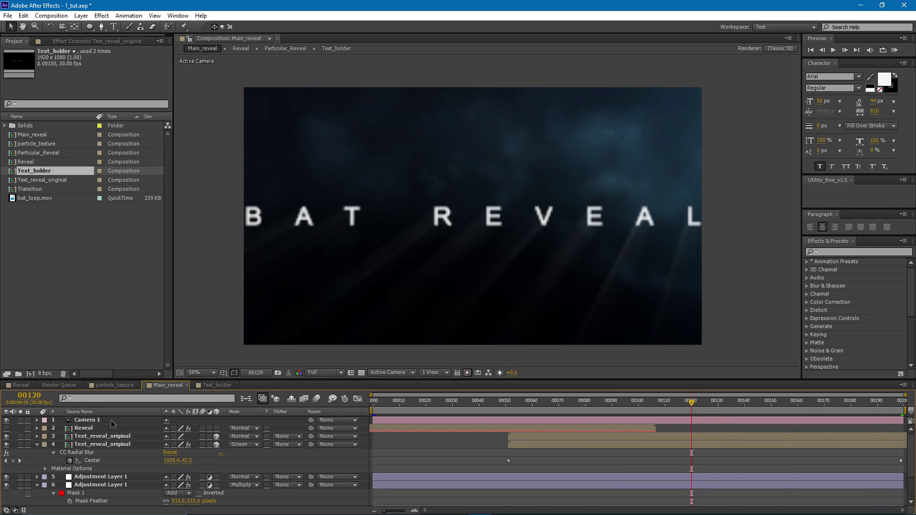
Set the Z position of both Text_reveal_original layers to 394 and check the text at frames 64 and 117
click(82, 436)
shift+click(99, 445)
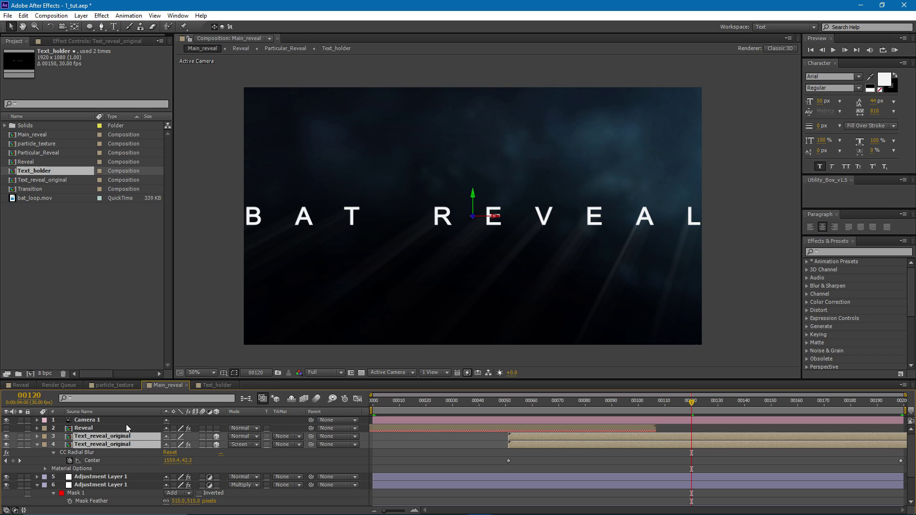
key(p)
drag(200, 444, 388, 424)
drag(693, 405, 542, 405)
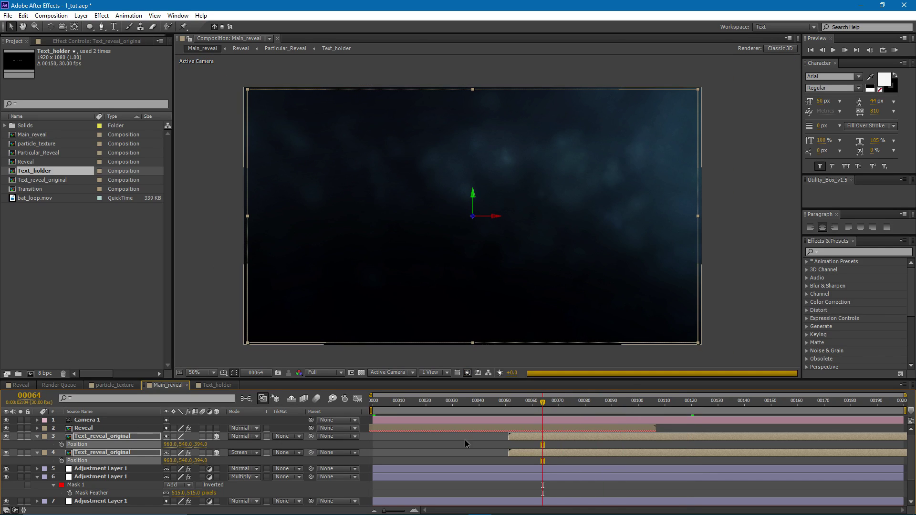
click(522, 422)
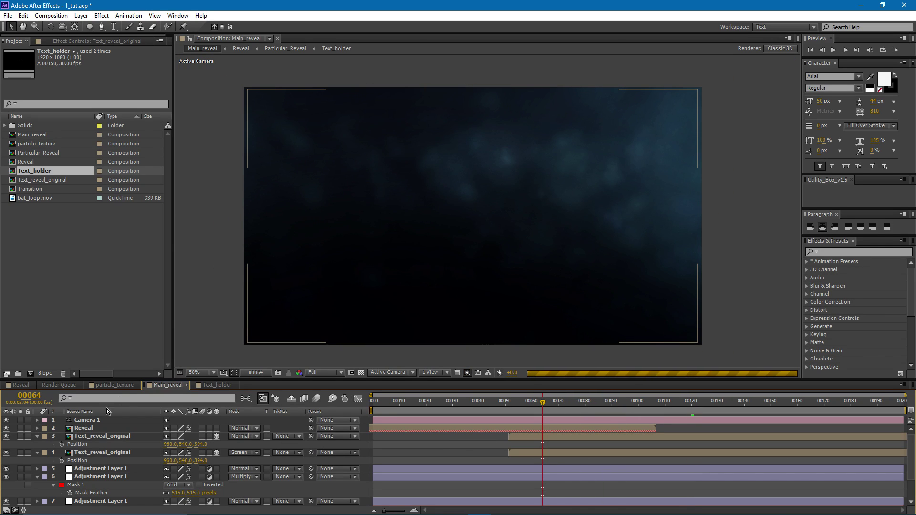
drag(547, 401, 682, 387)
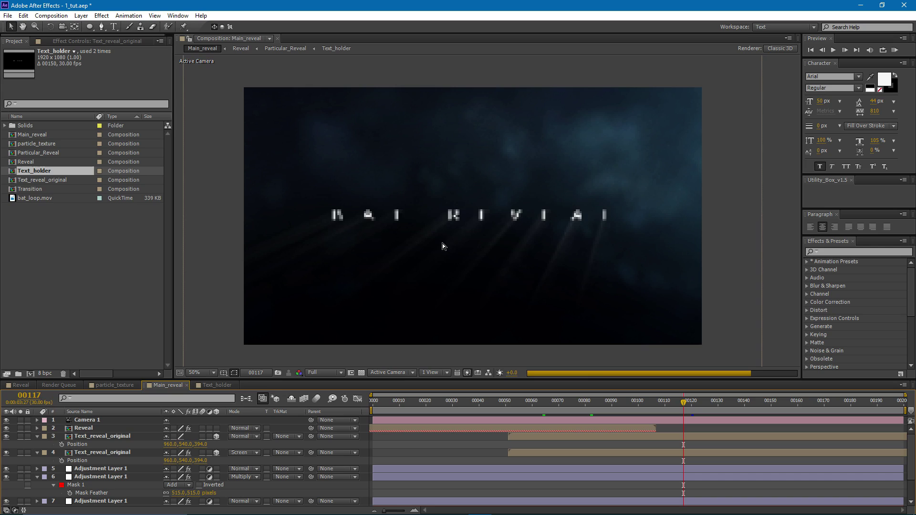
Apply a Ramp effect to the upper Text_reveal_original layer
click(111, 436)
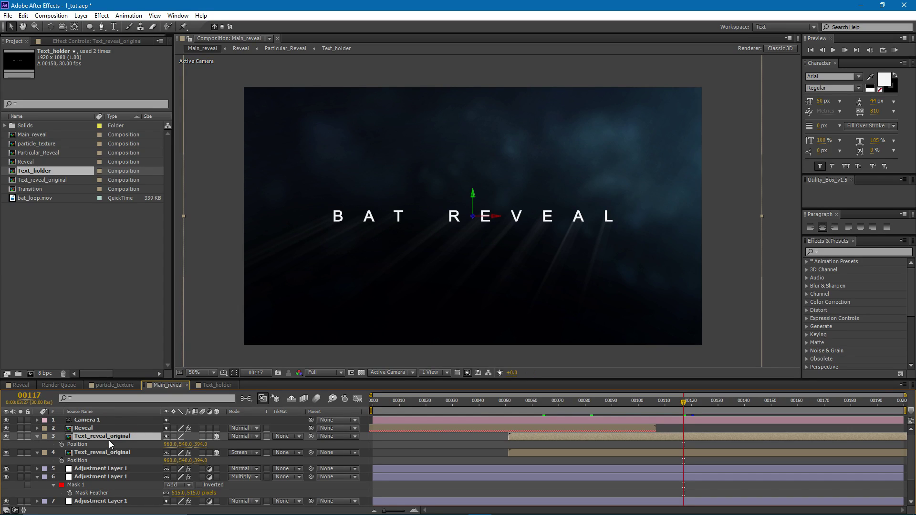
click(92, 41)
click(102, 17)
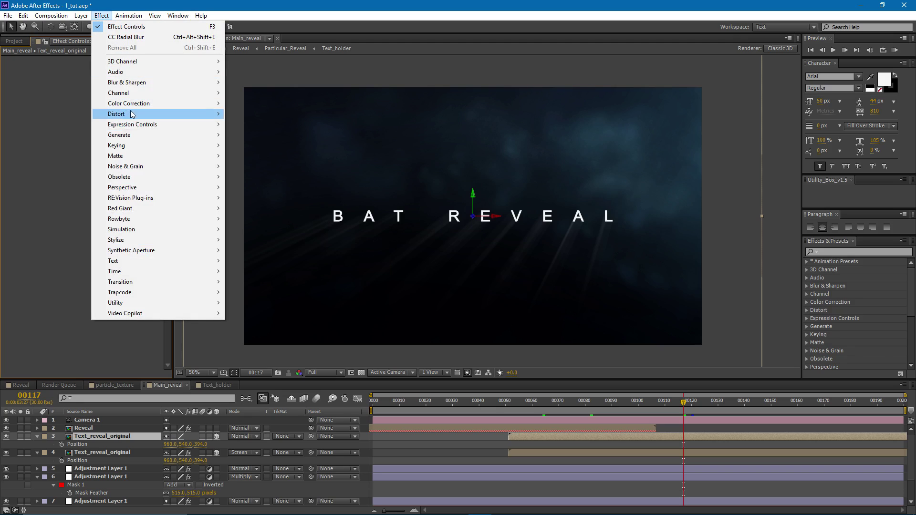
mouse_move(138, 139)
click(257, 355)
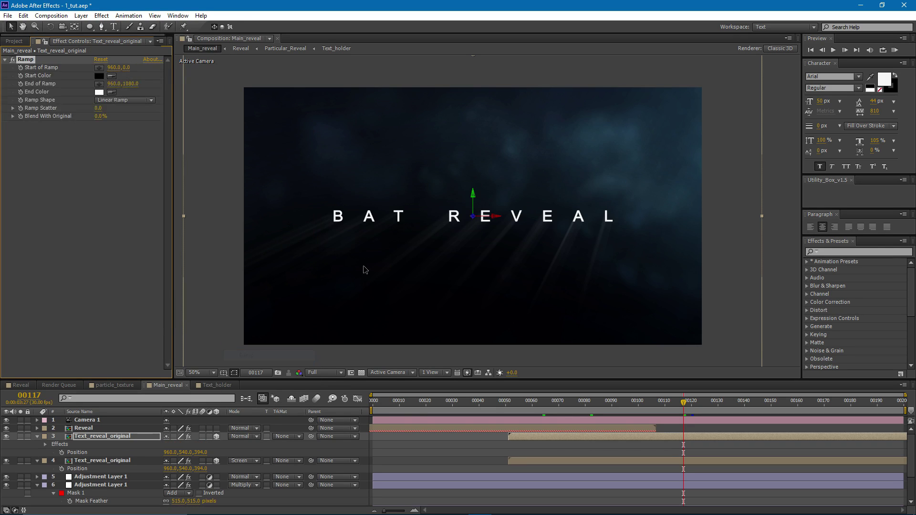
Pull the ramp's points closer to the text, with its start at about 960, 345.2 and its end at 960, 750.7
scroll(436, 225, down, 1)
drag(480, 294, 480, 246)
drag(480, 131, 479, 187)
scroll(479, 184, up, 4)
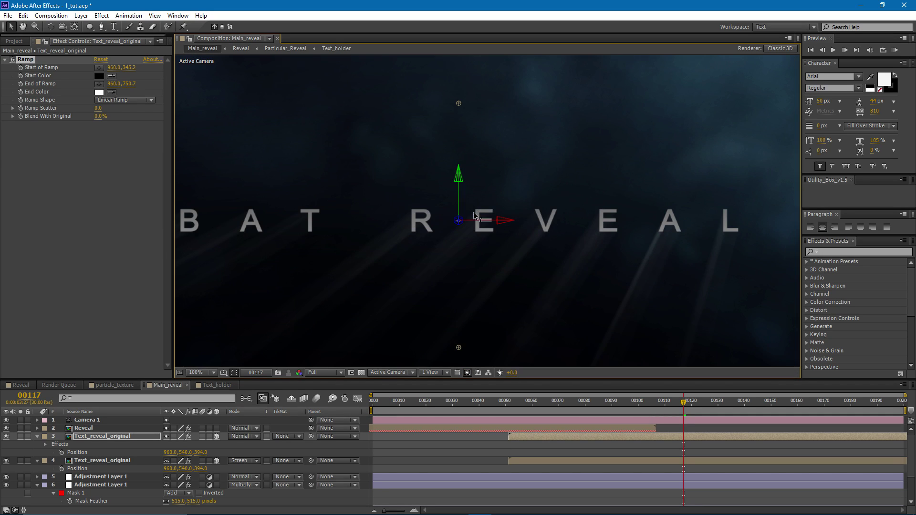
scroll(458, 184, down, 1)
Add Bevel Alpha to the upper text layer with Edge Thickness 1.00 and inspect the lettering up close
click(103, 15)
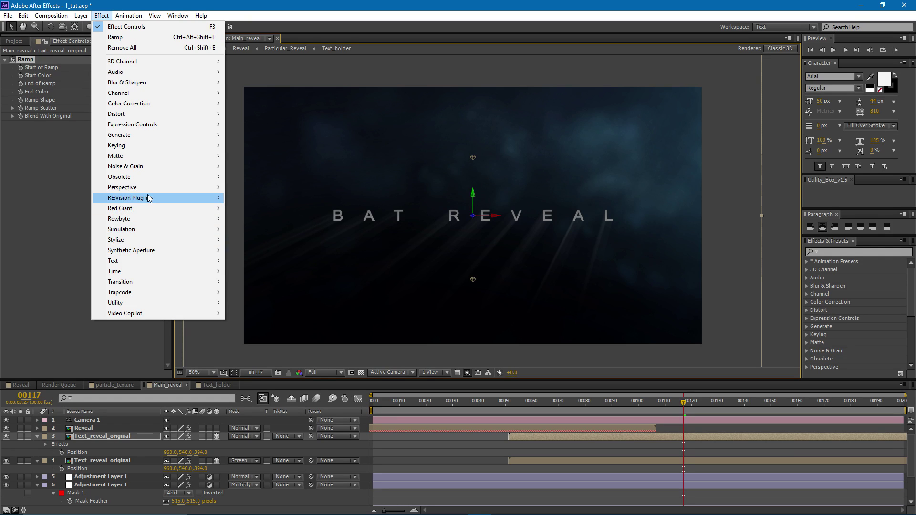
mouse_move(143, 187)
click(297, 208)
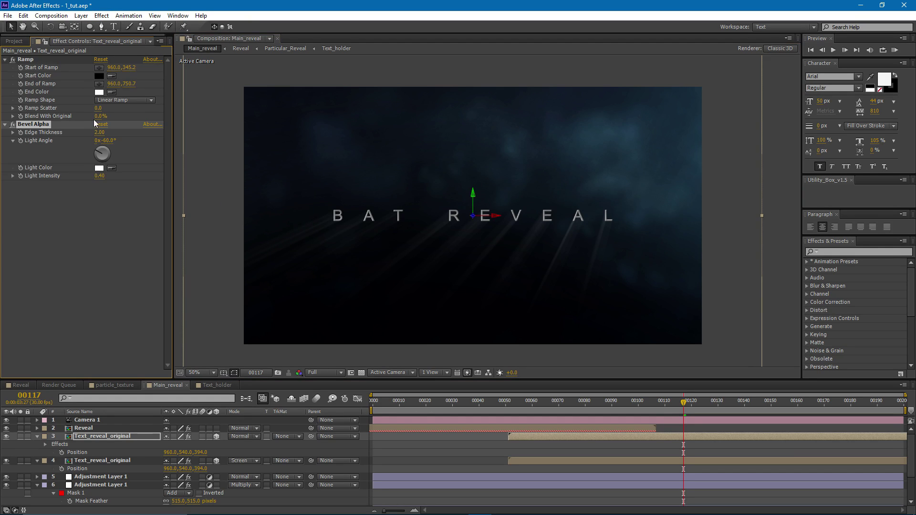
scroll(402, 209, up, 1)
key(Return)
drag(283, 189, 380, 215)
scroll(366, 191, down, 1)
scroll(410, 233, up, 1)
scroll(344, 234, down, 1)
drag(482, 233, 389, 224)
click(528, 445)
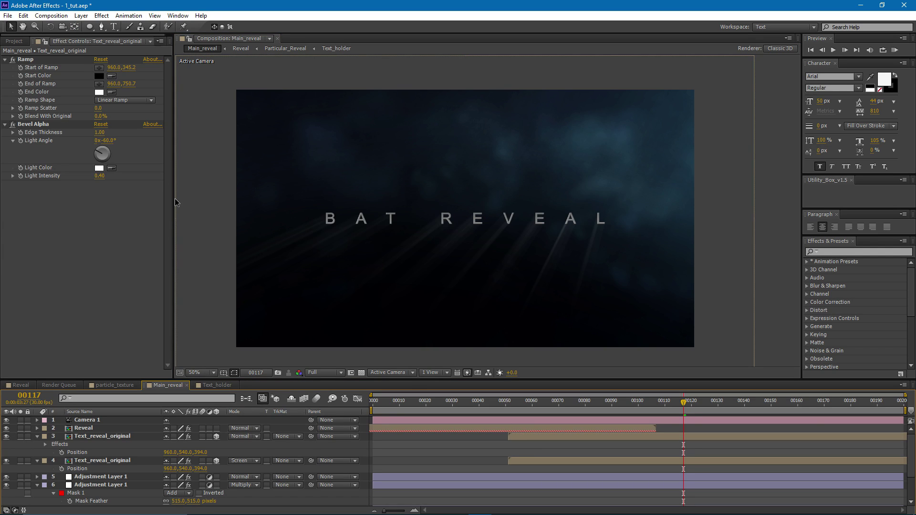
Add a new adjustment layer above all layers and apply a Curves effect to it
key(ctrl+alt+y)
click(102, 15)
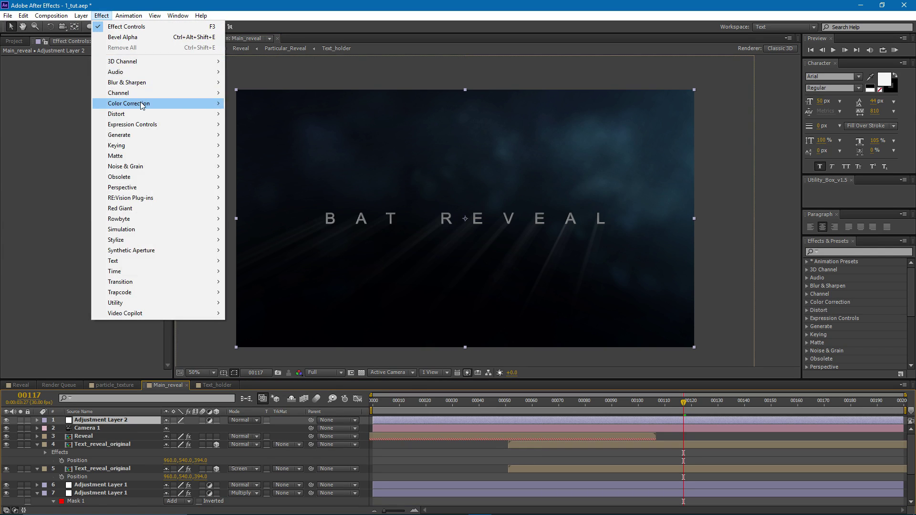
mouse_move(143, 104)
click(279, 292)
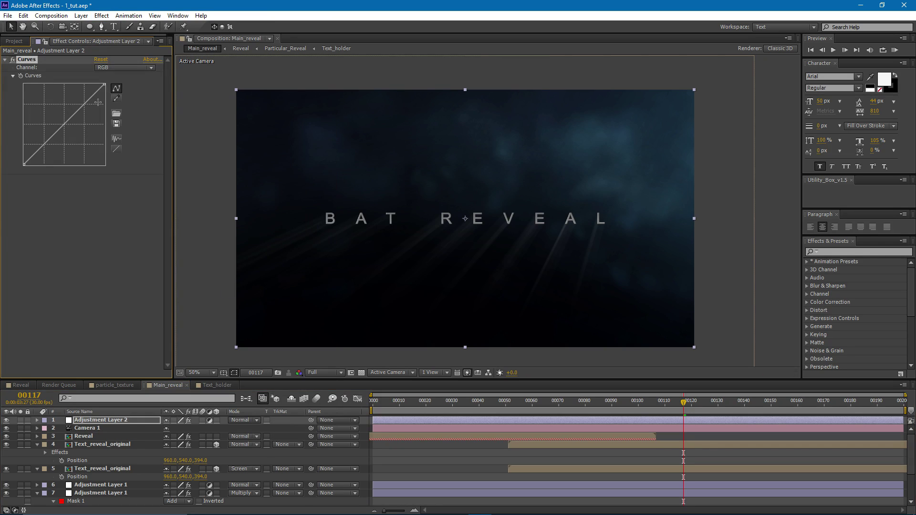
Shape the RGB curve into an S with raised highlights at frame 56, and check the look at frames 94 and 137
click(523, 404)
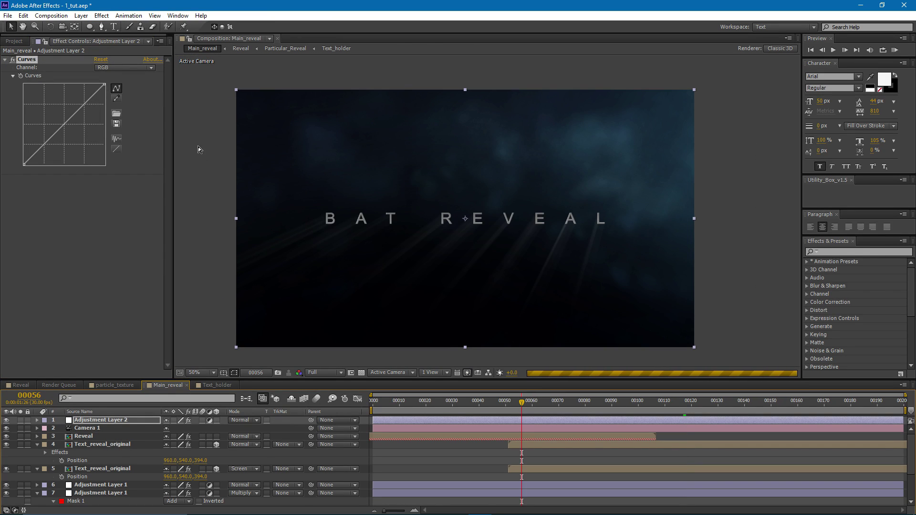
drag(77, 113, 70, 104)
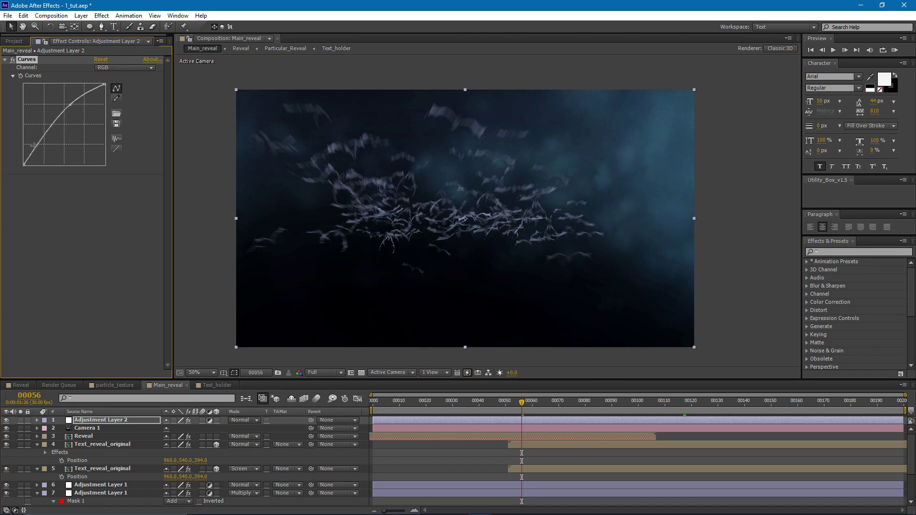
drag(37, 144, 38, 148)
drag(71, 104, 70, 99)
click(622, 401)
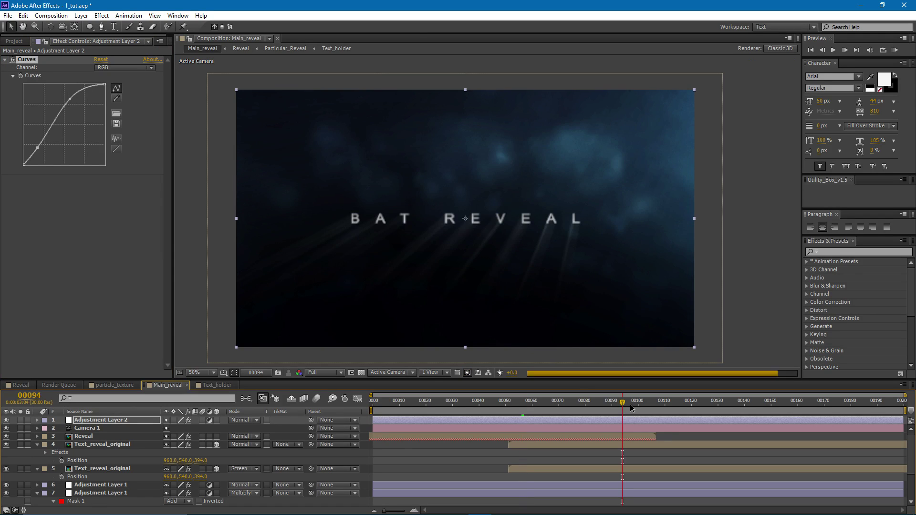
click(735, 404)
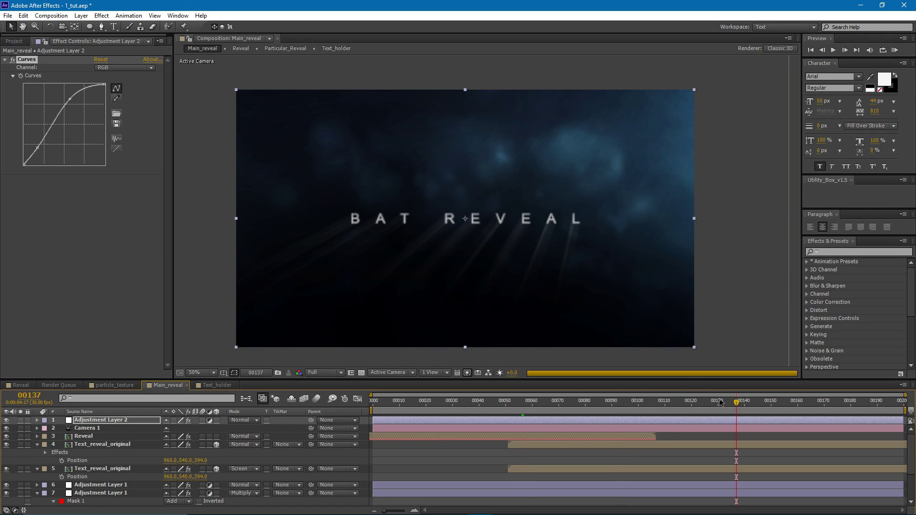
Switch Curves to the Blue channel, raise its black point slightly, and check the grade up to frame 161
click(115, 70)
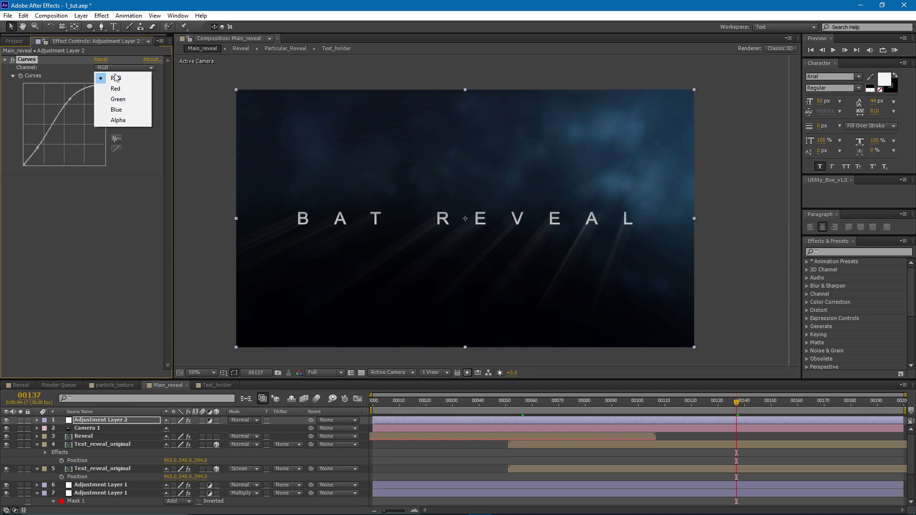
click(122, 112)
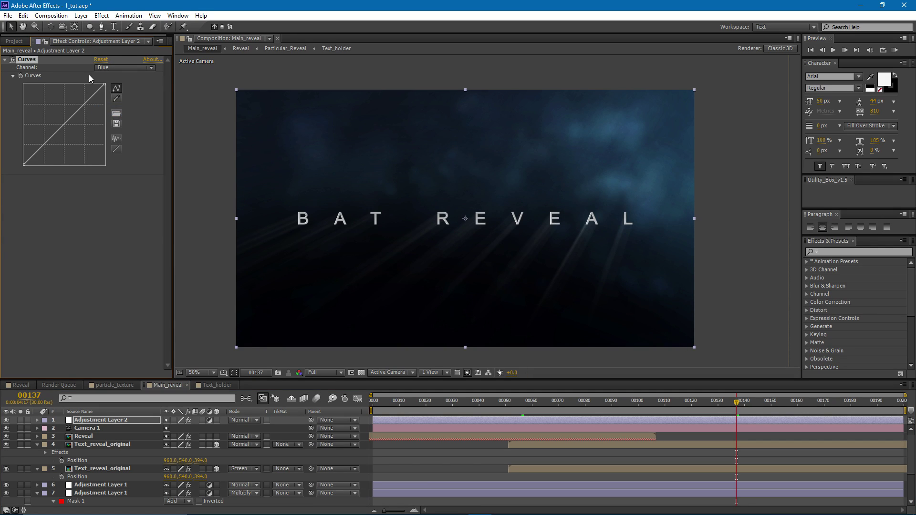
click(111, 70)
click(117, 110)
drag(23, 165, 20, 163)
drag(608, 404, 800, 405)
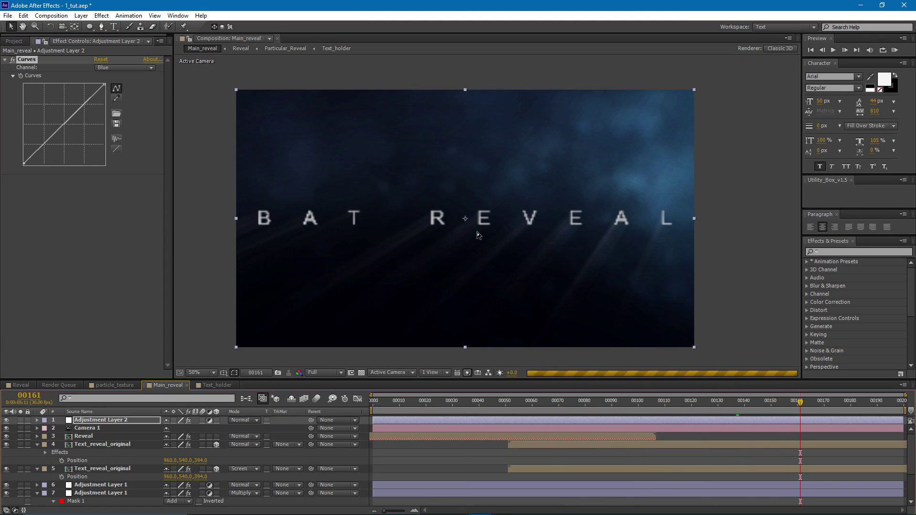